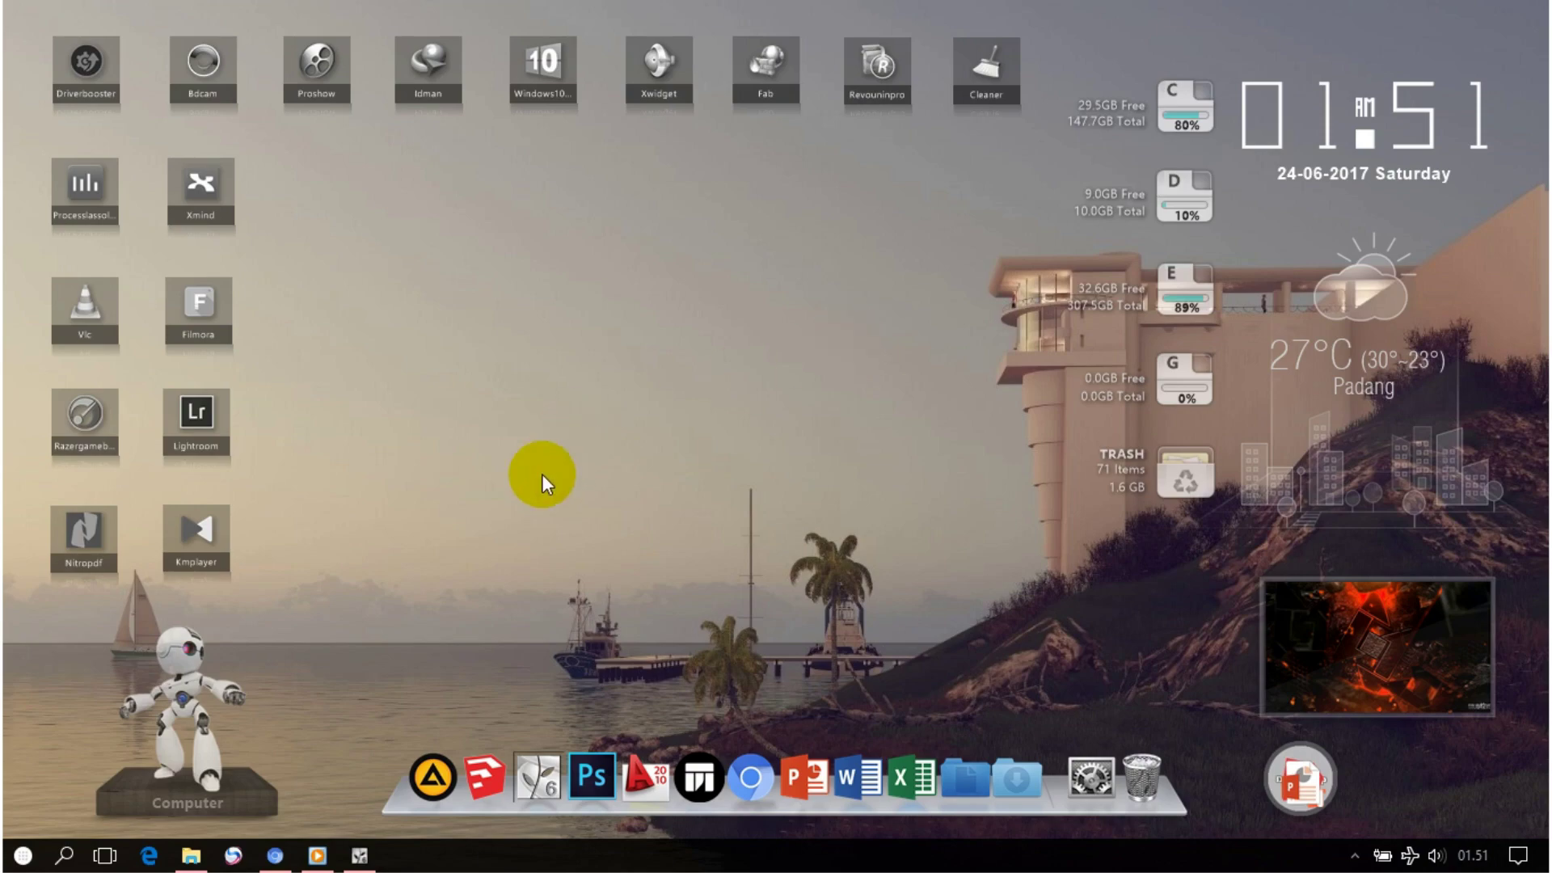
Bring Lumion forward and fly the camera back from the clifftop building toward the shore.
left_click(361, 857)
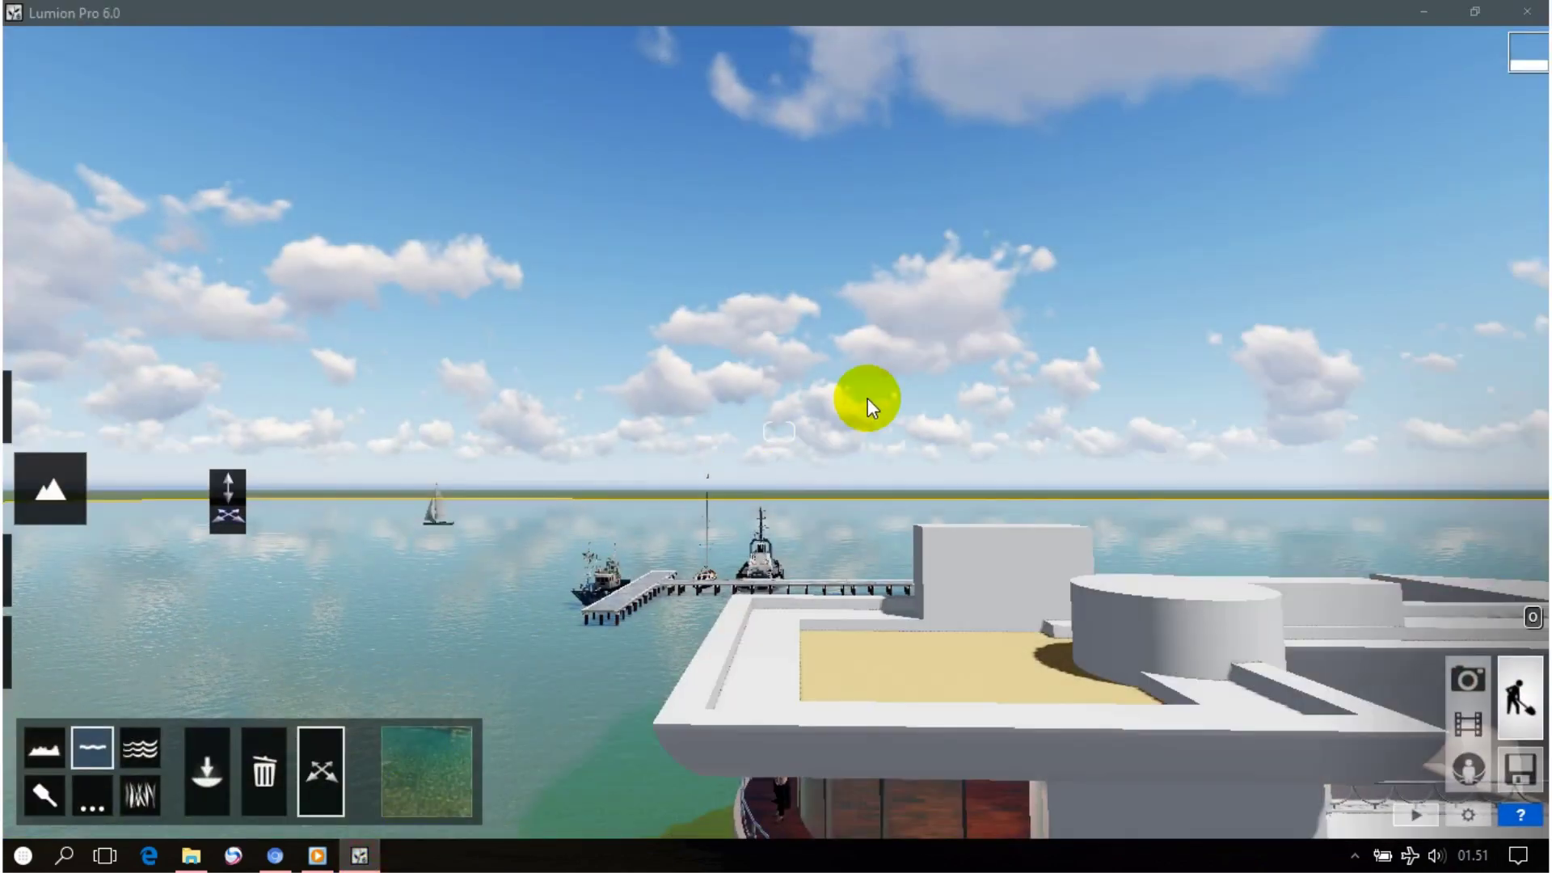
key("e")
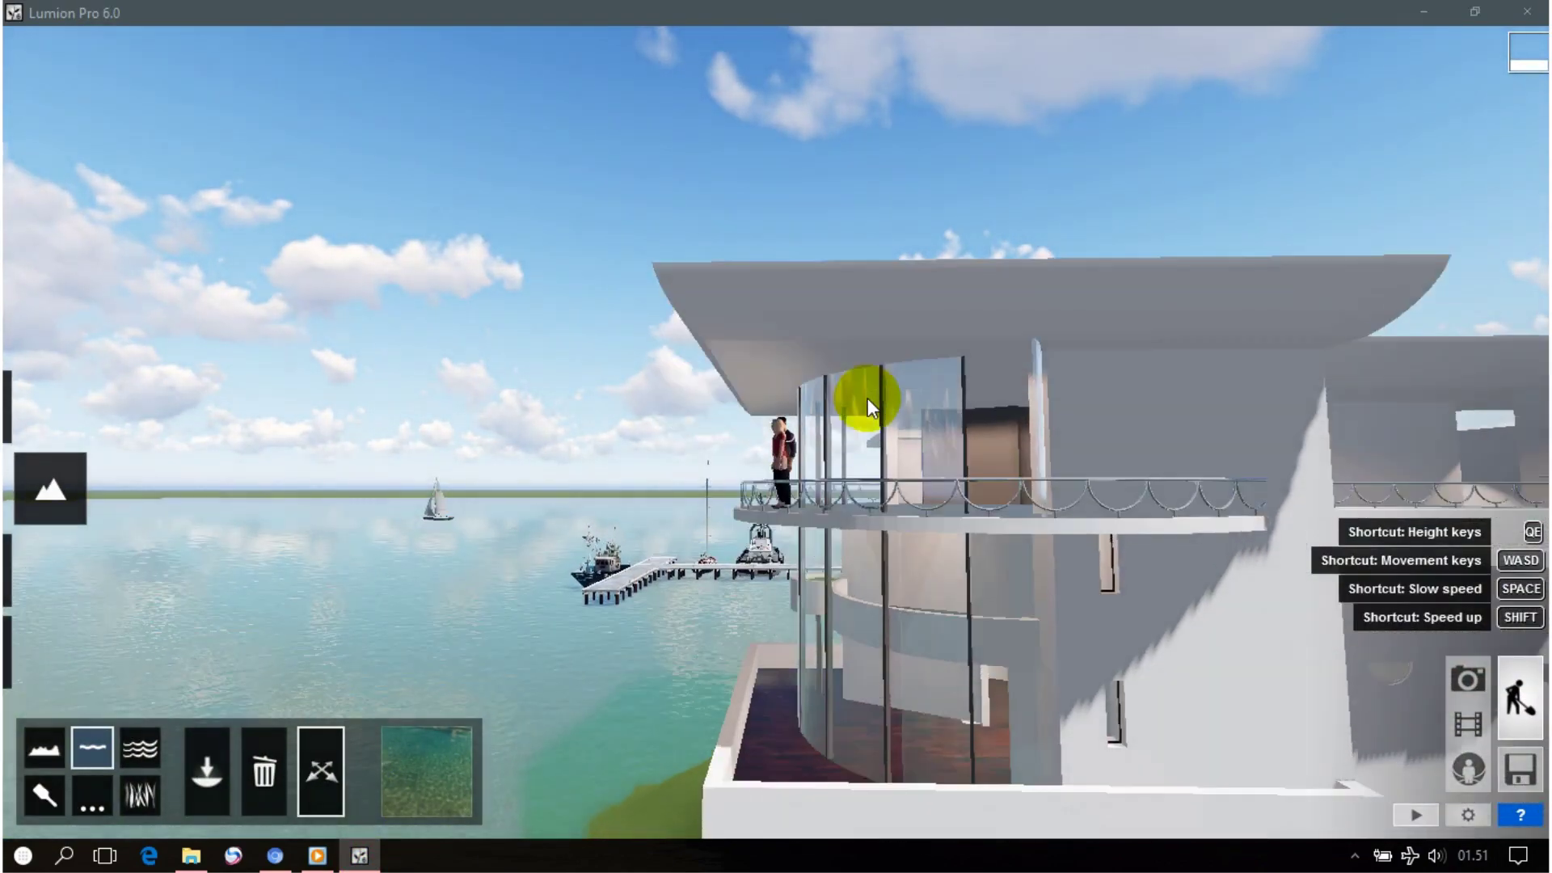
key("s")
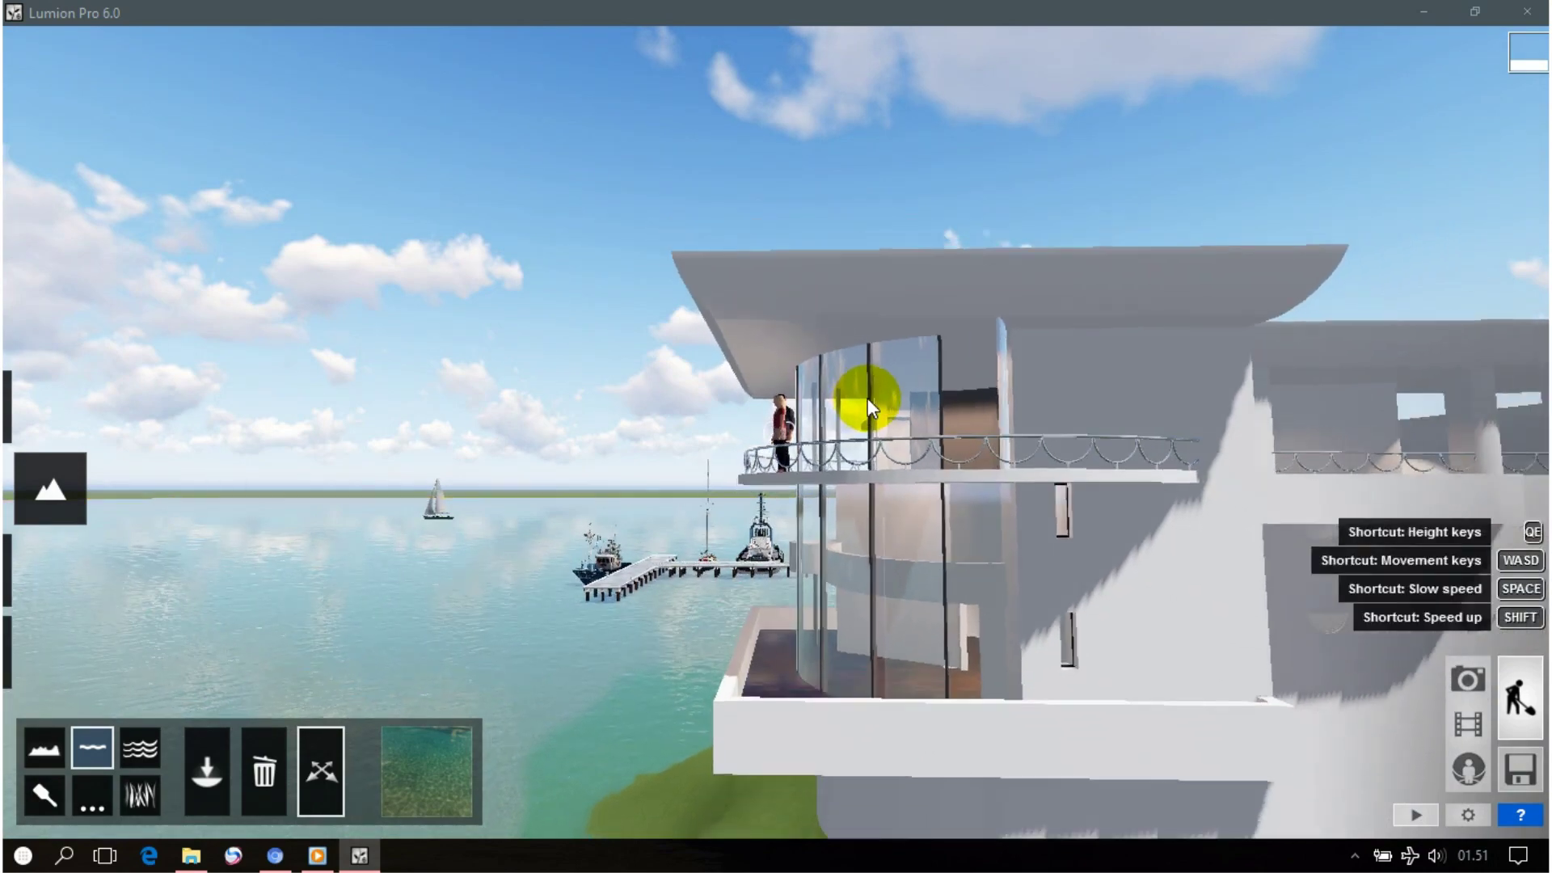
key("s")
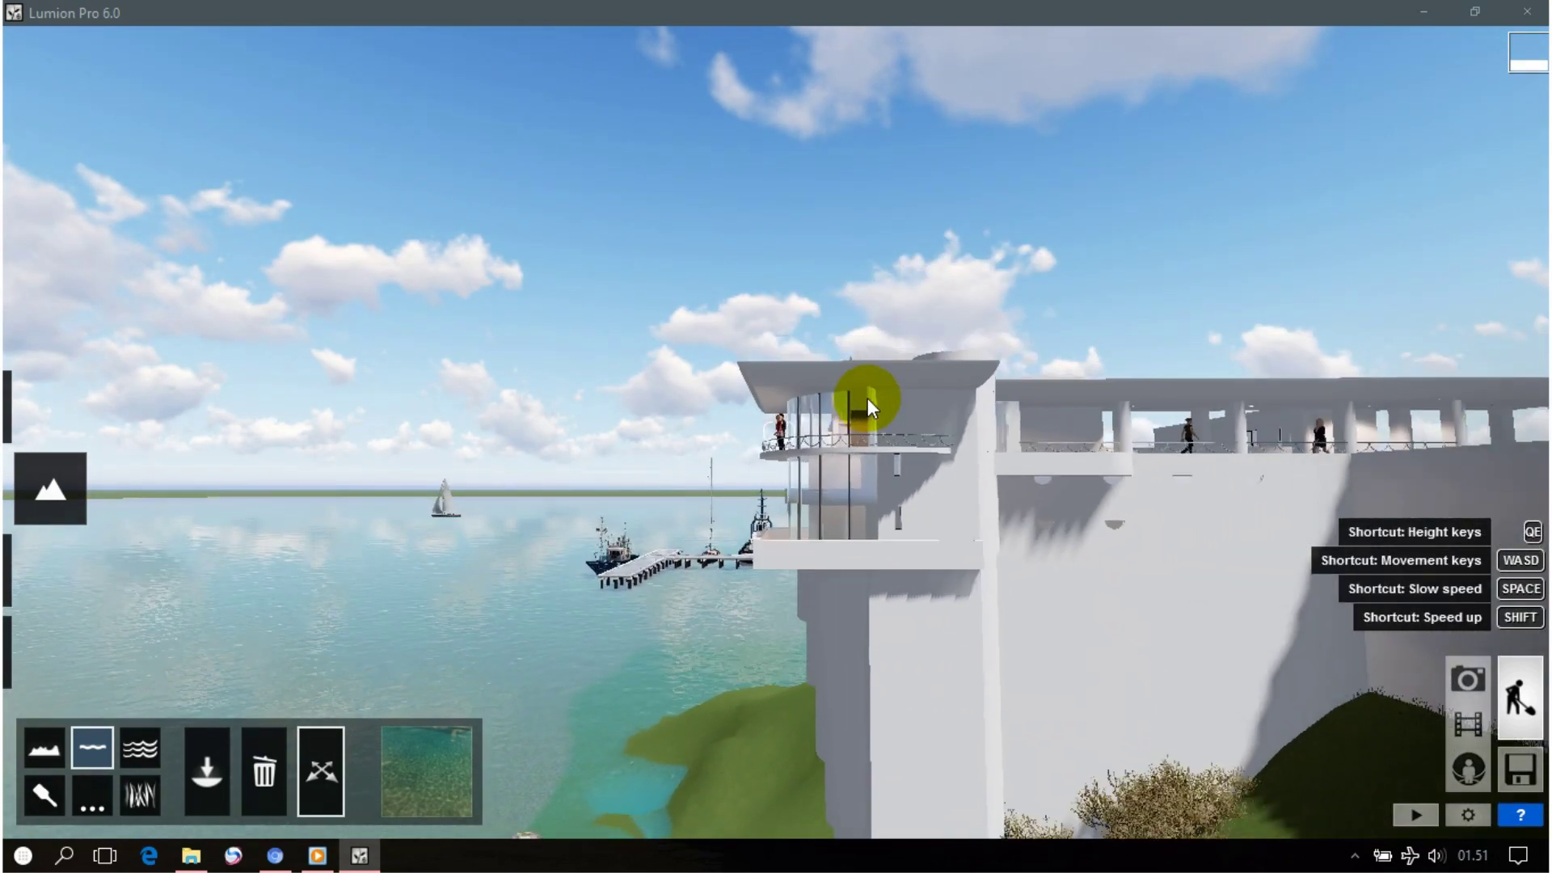
key("s")
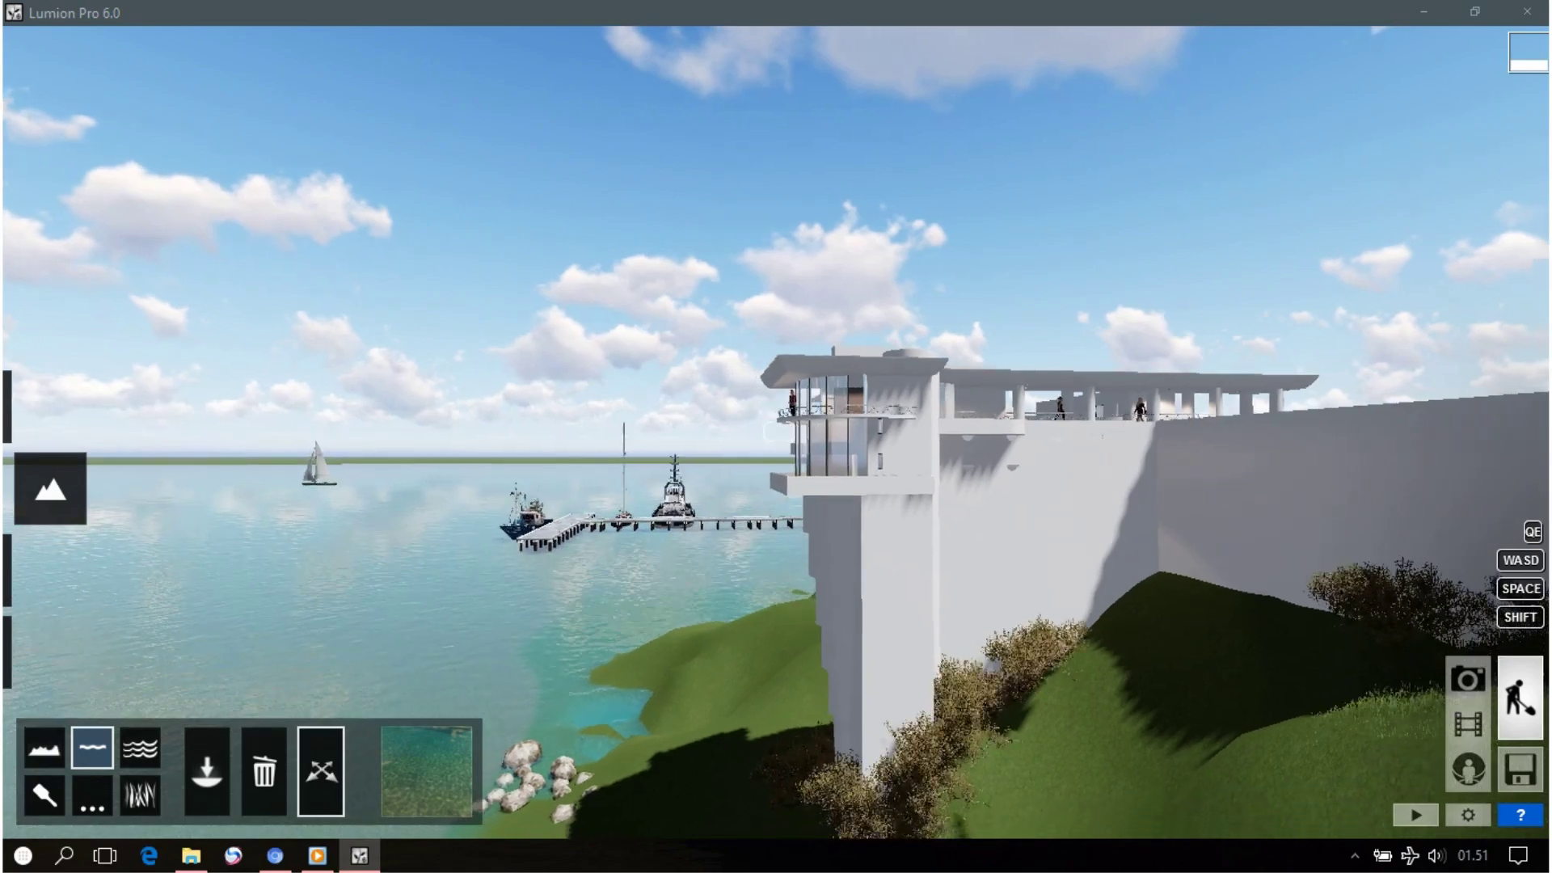
key("w")
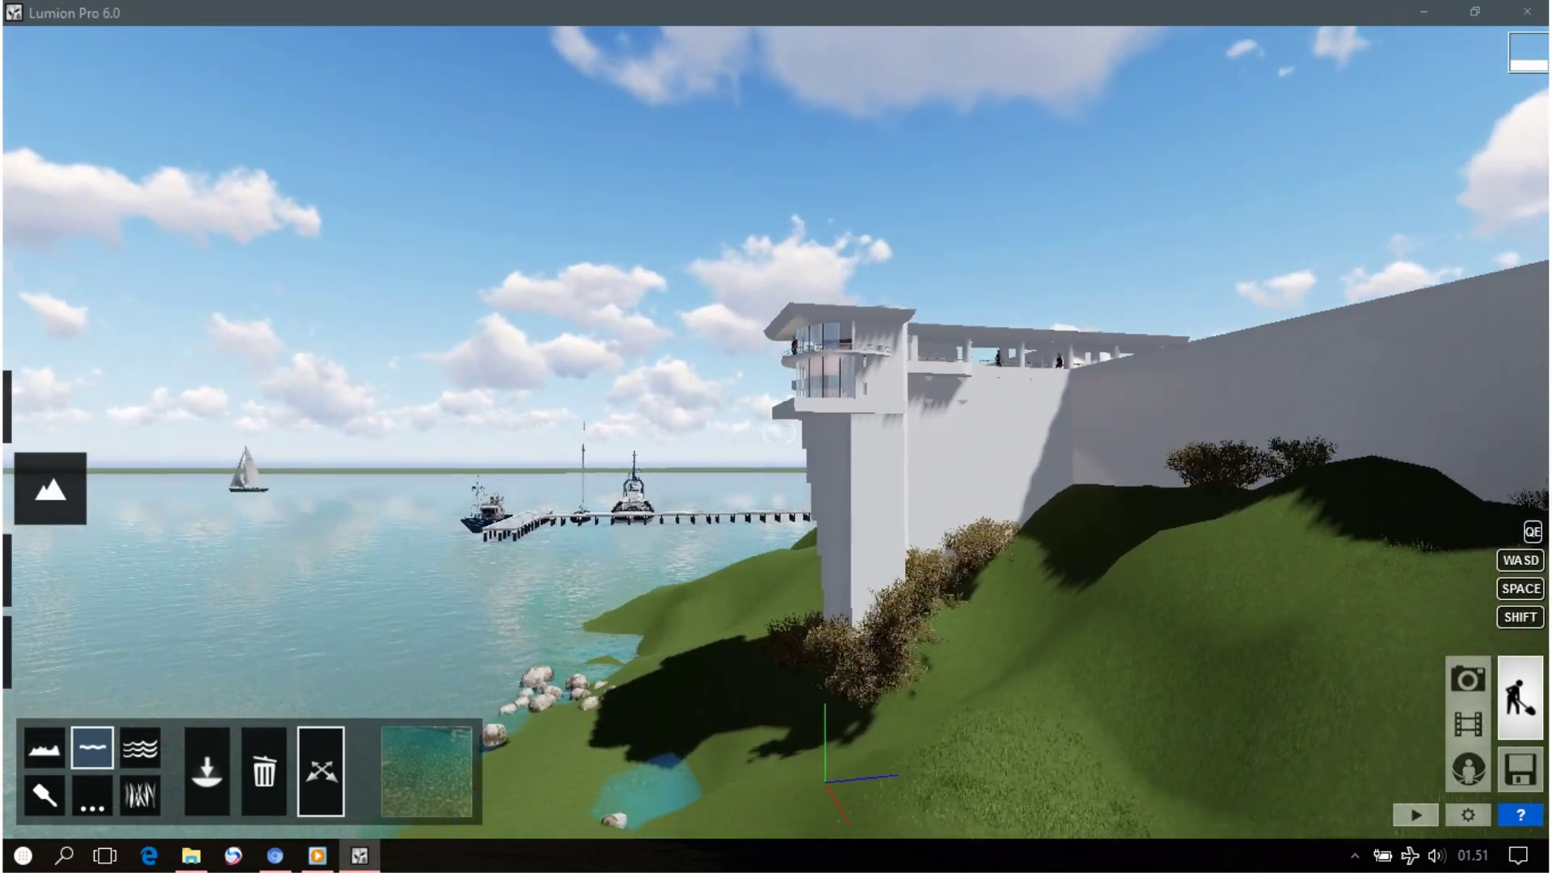
key("s")
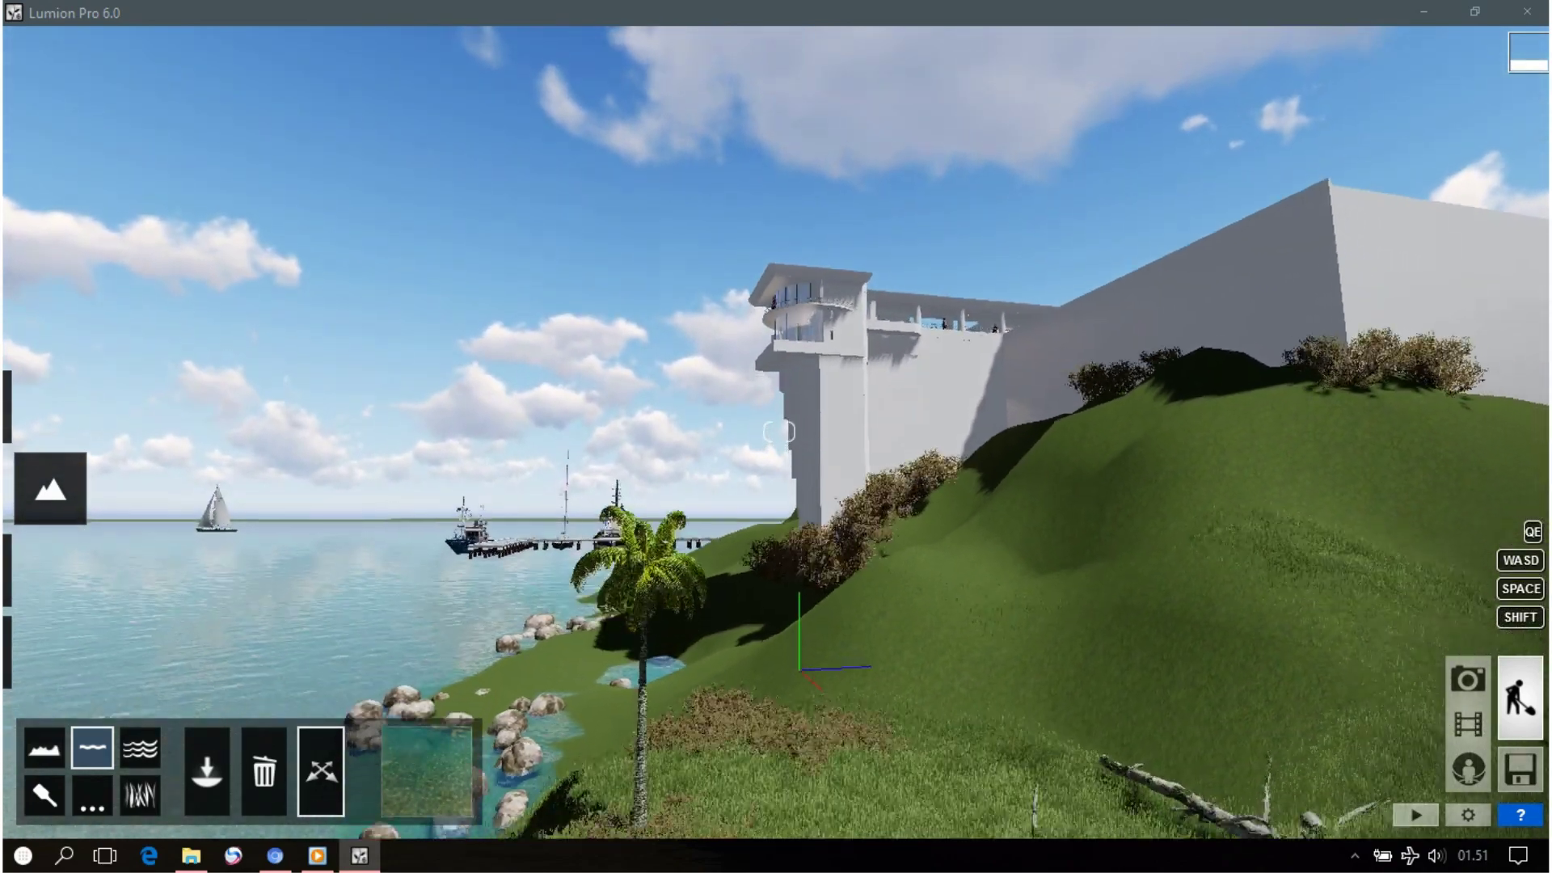
key("s")
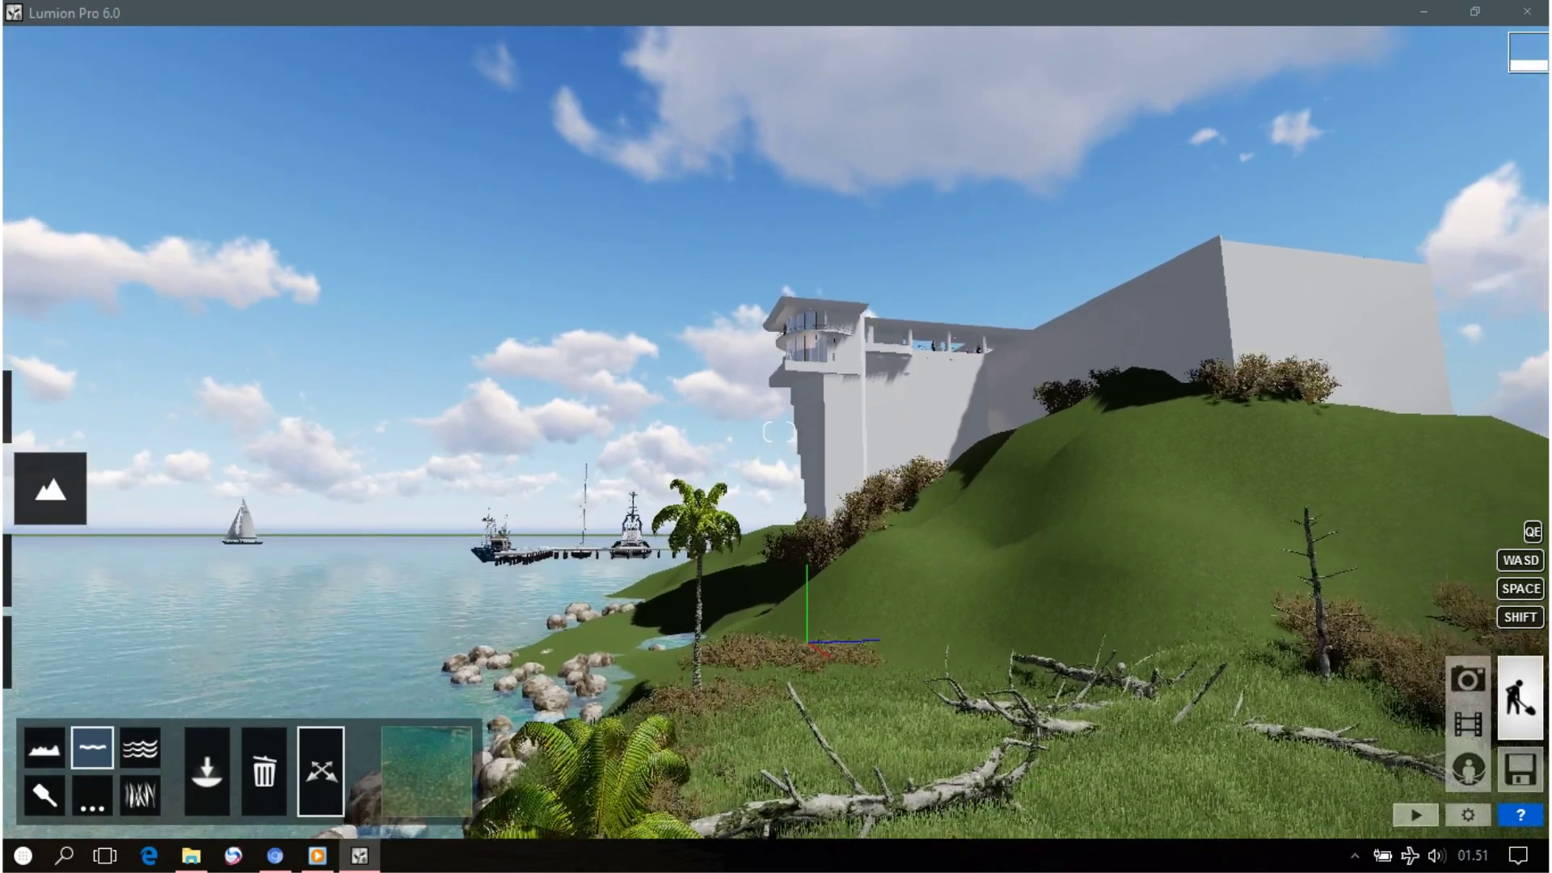
Frame the open sea with the white building on the right, then enter Photo mode.
right_click_drag(776, 437, 696, 469)
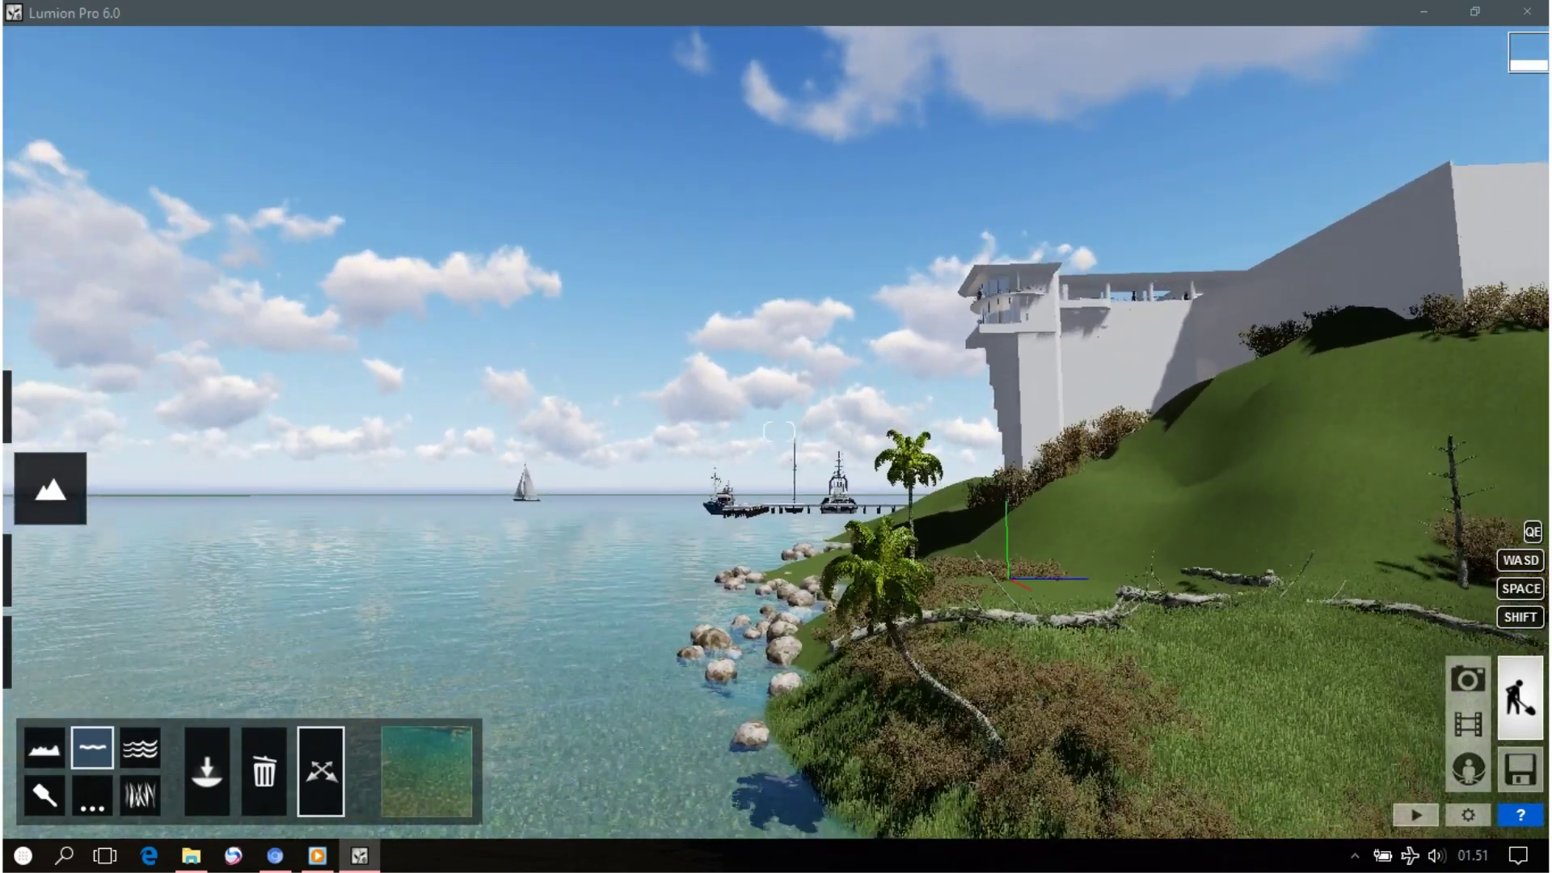
right_click_drag(776, 436, 533, 428)
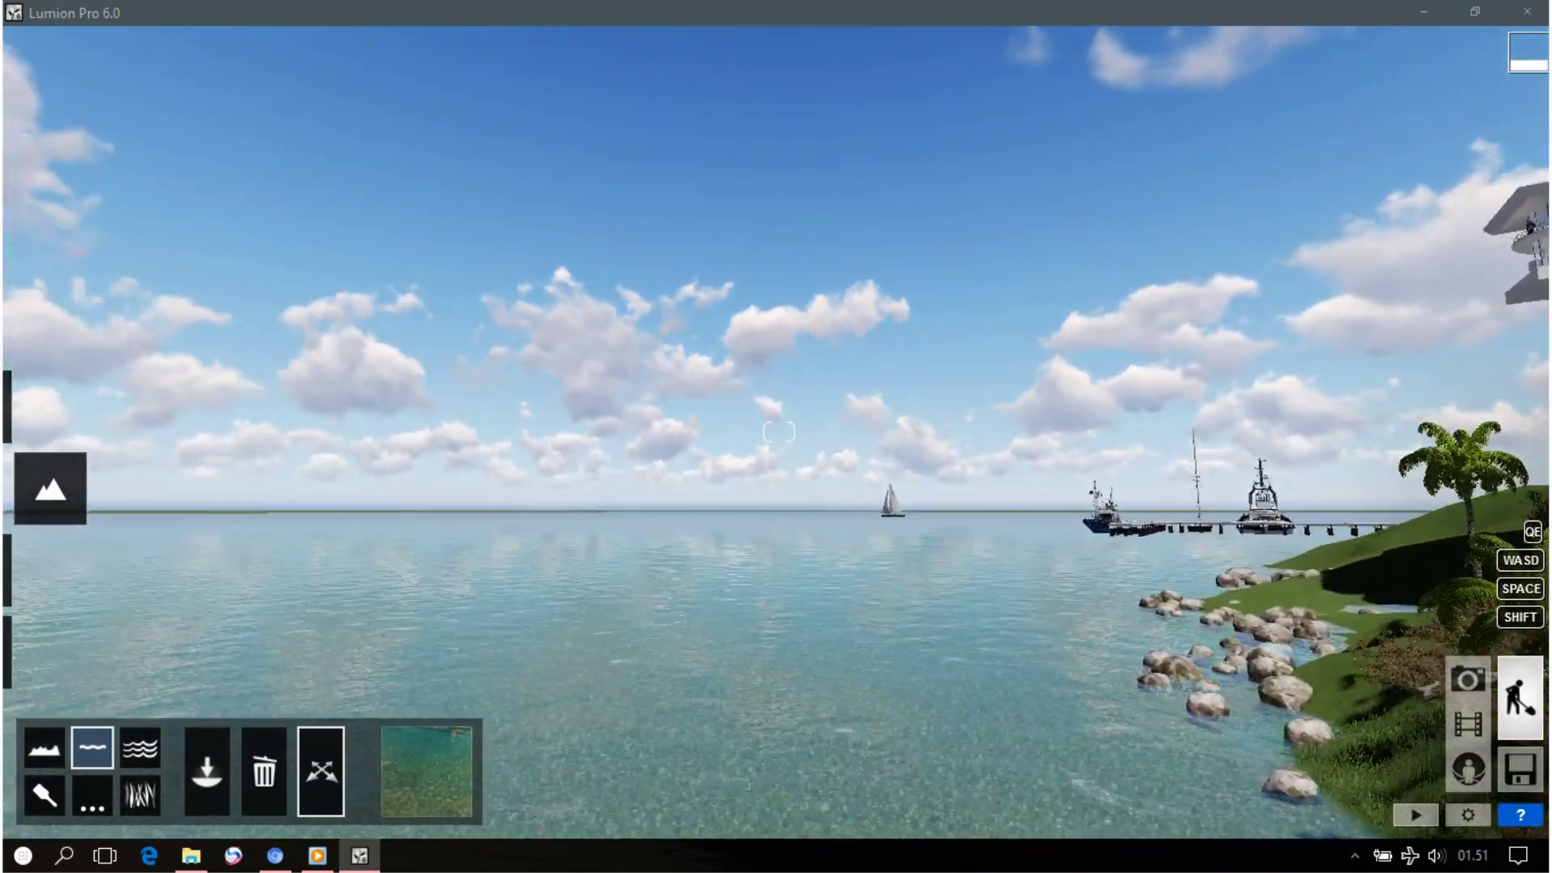
right_click_drag(779, 433, 1021, 445)
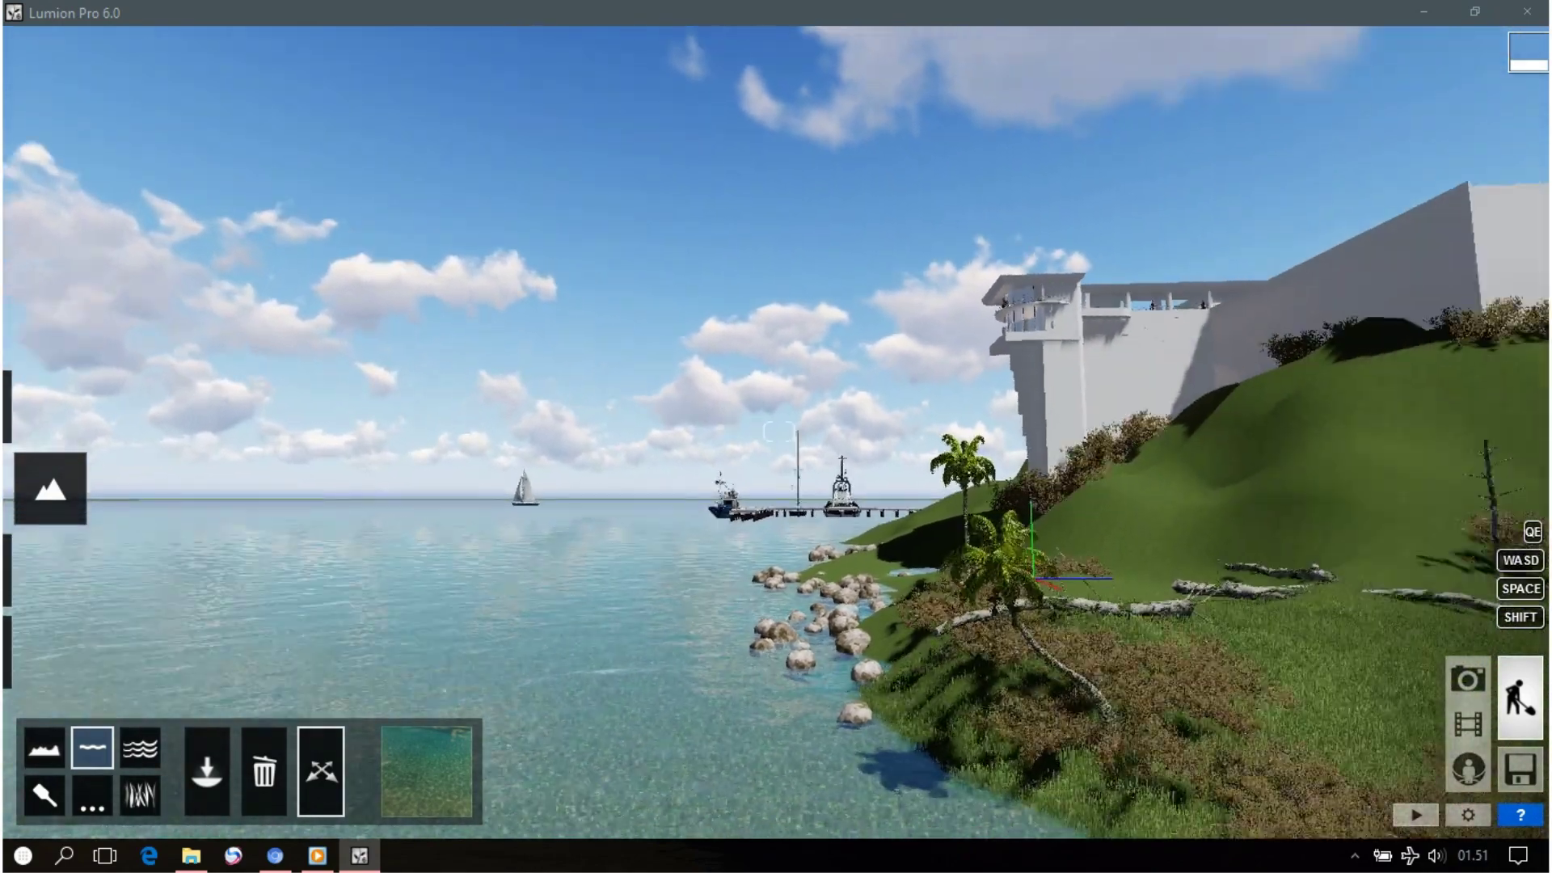
right_click_drag(778, 433, 1021, 441)
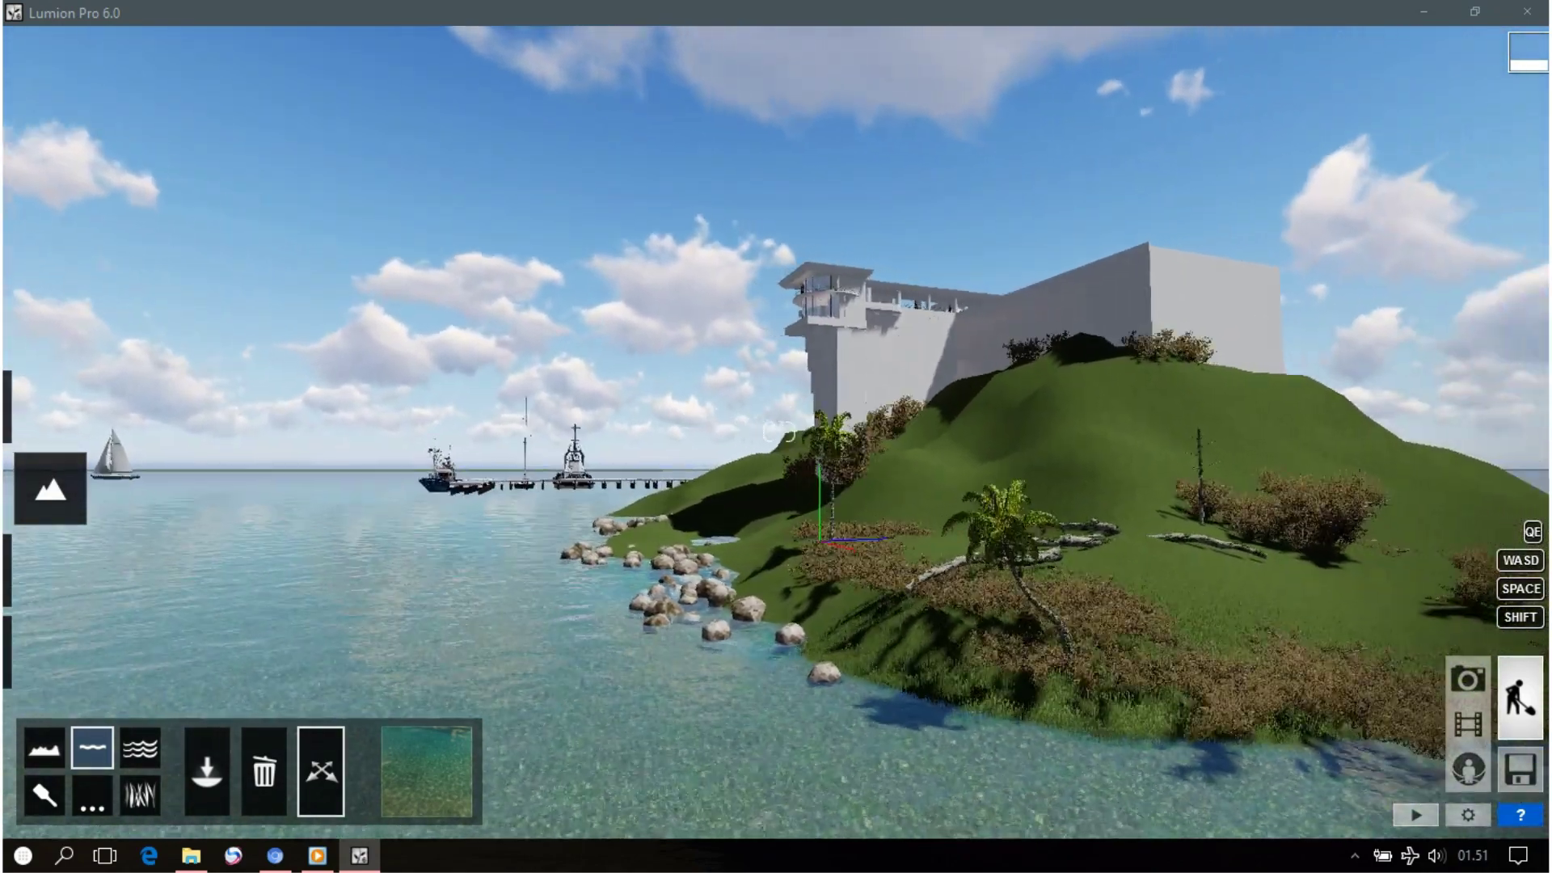
right_click_drag(779, 433, 940, 441)
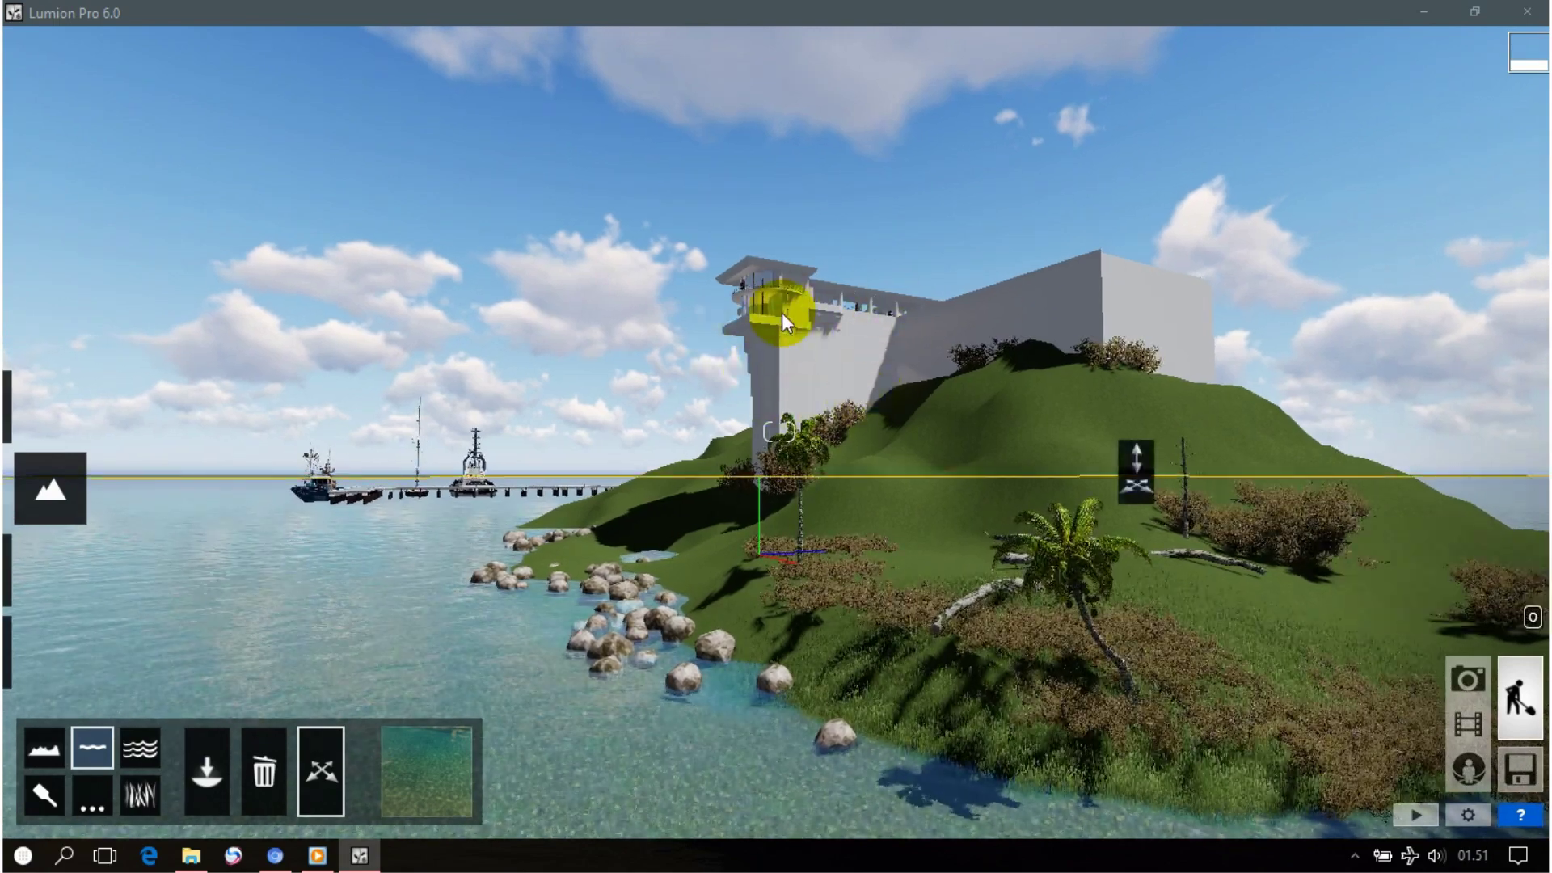
right_click_drag(782, 312, 620, 340)
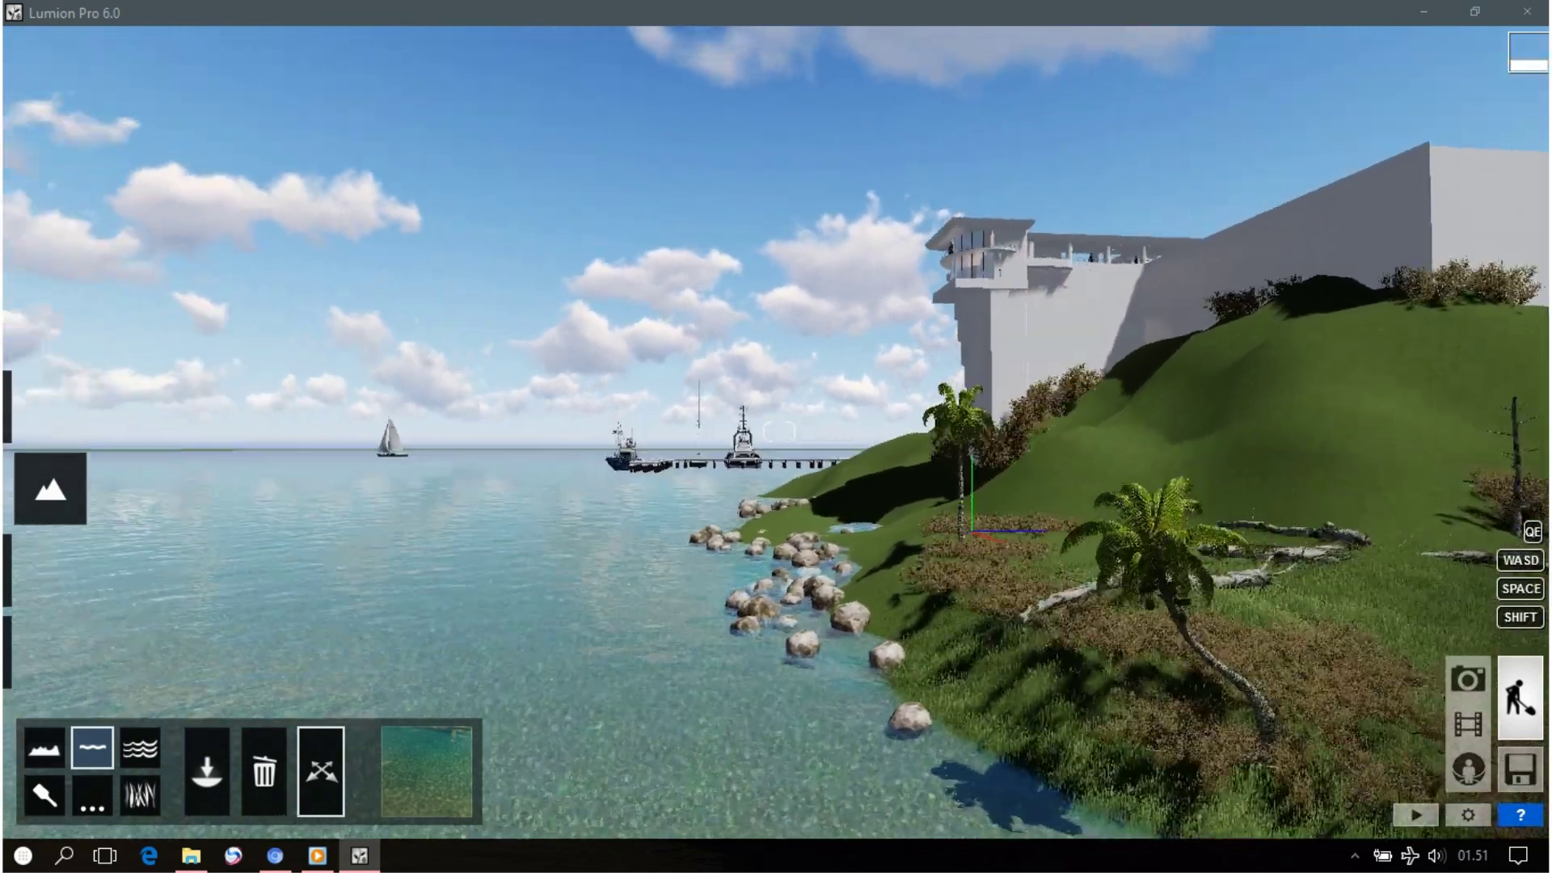
right_click_drag(778, 432, 698, 400)
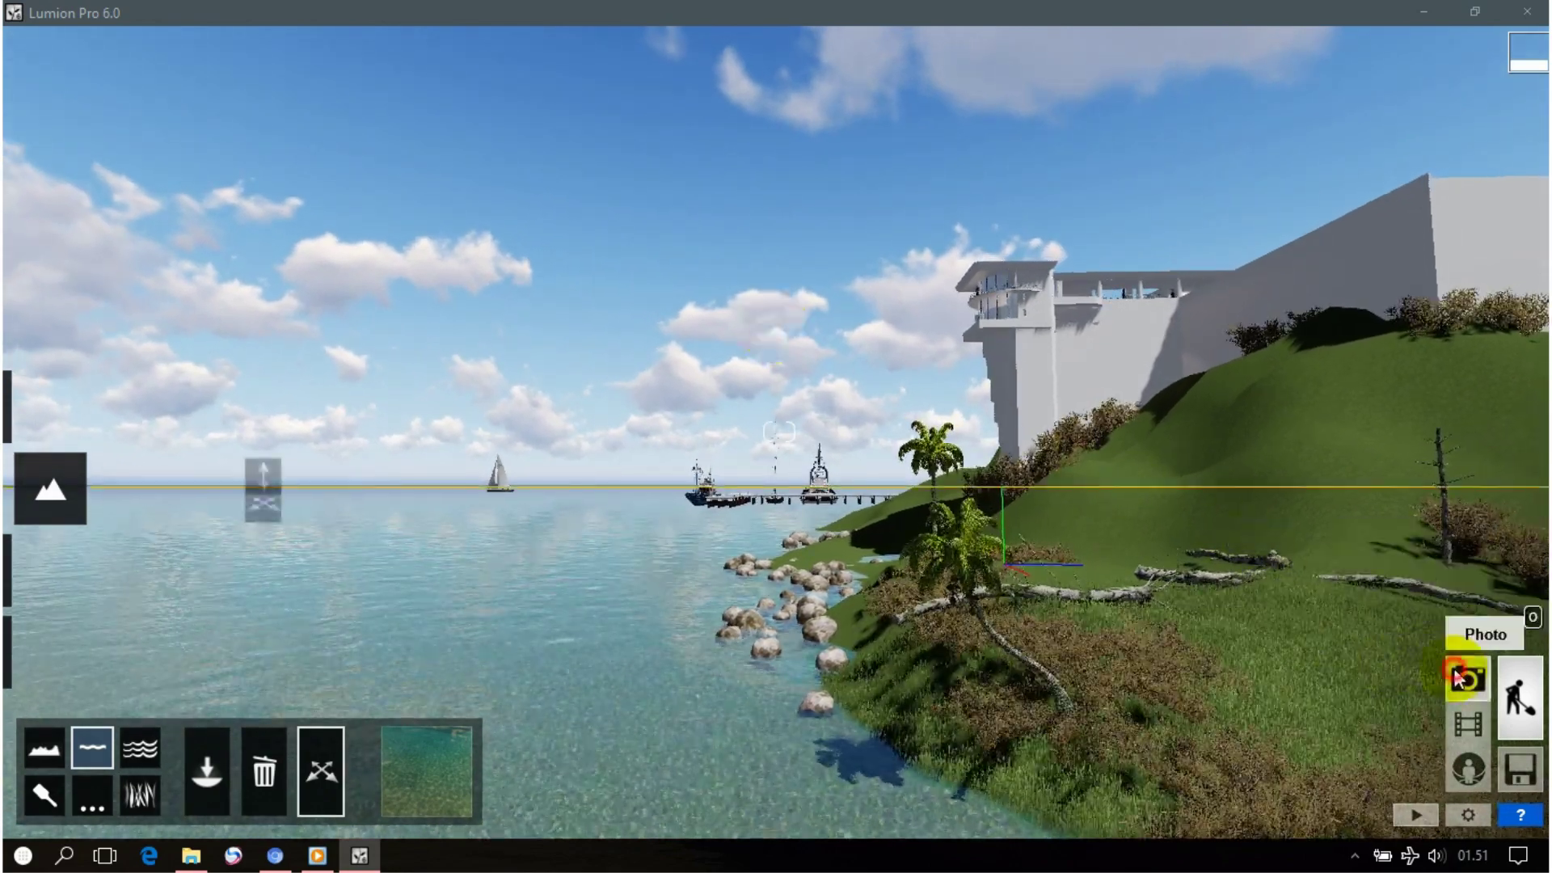
key("o")
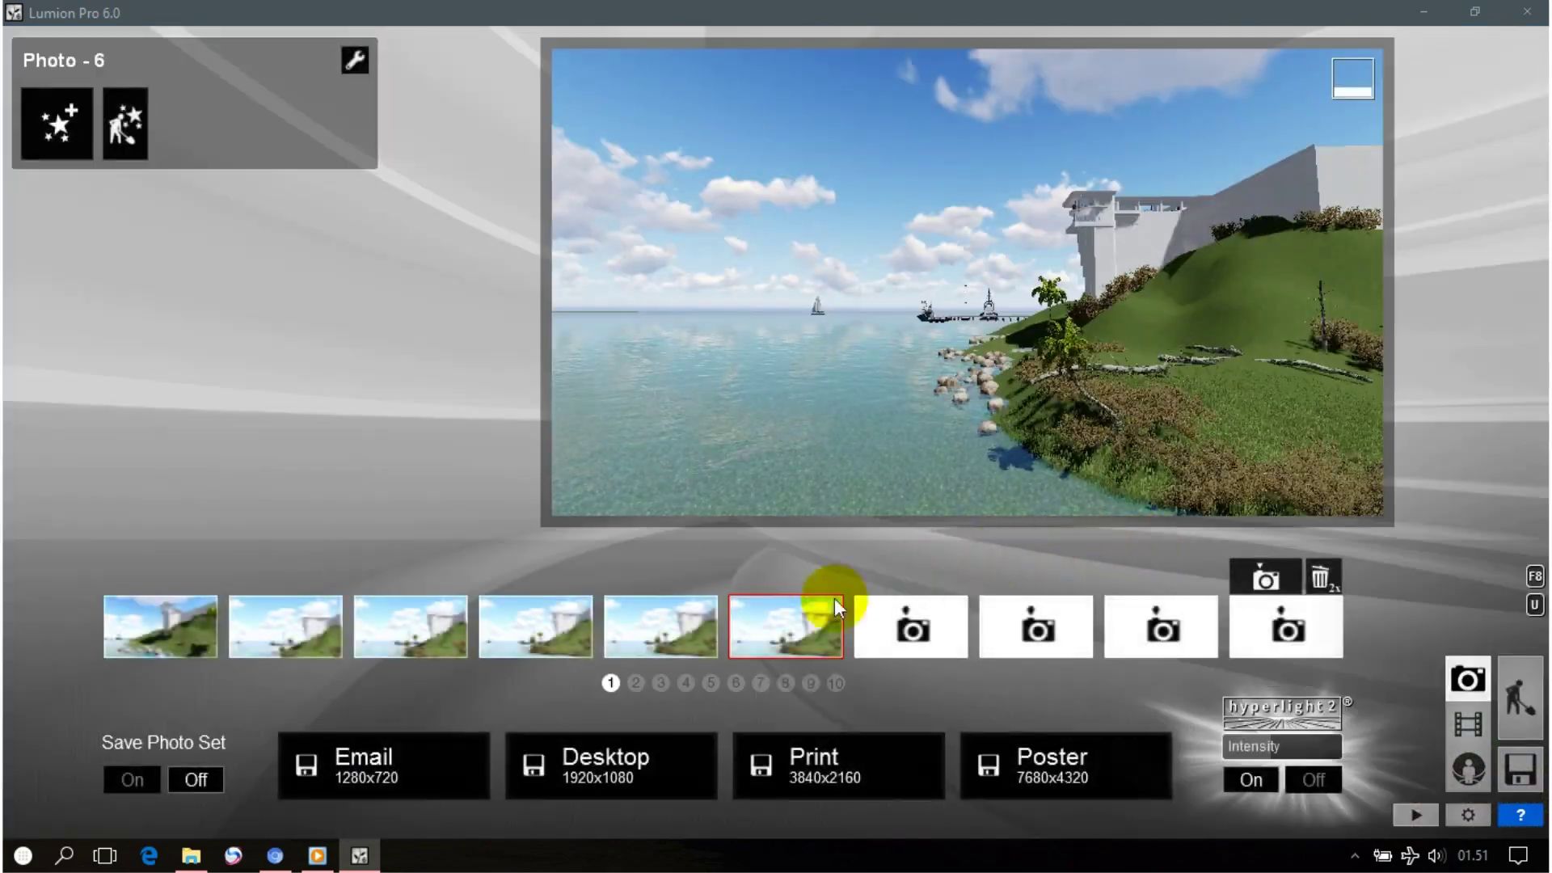
Load Photo 6's saved camera, return the focal length to 36 mm, and open the effect gallery.
left_click(766, 627)
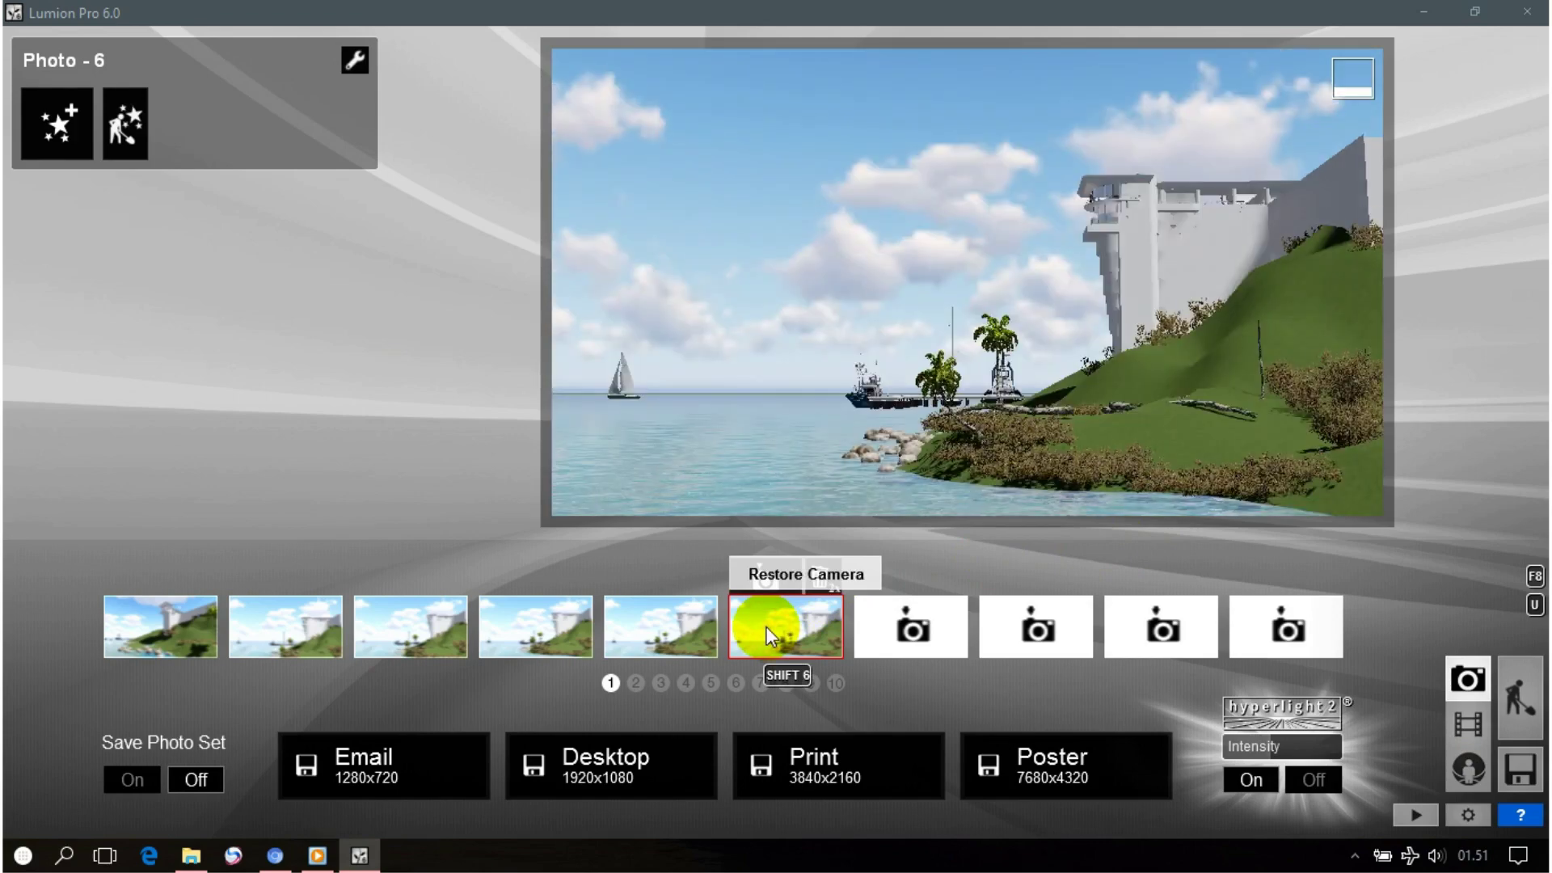
mouse_move(967, 437)
mouse_move(948, 483)
left_mouse_down()
mouse_move(1094, 485)
mouse_move(933, 475)
left_mouse_up()
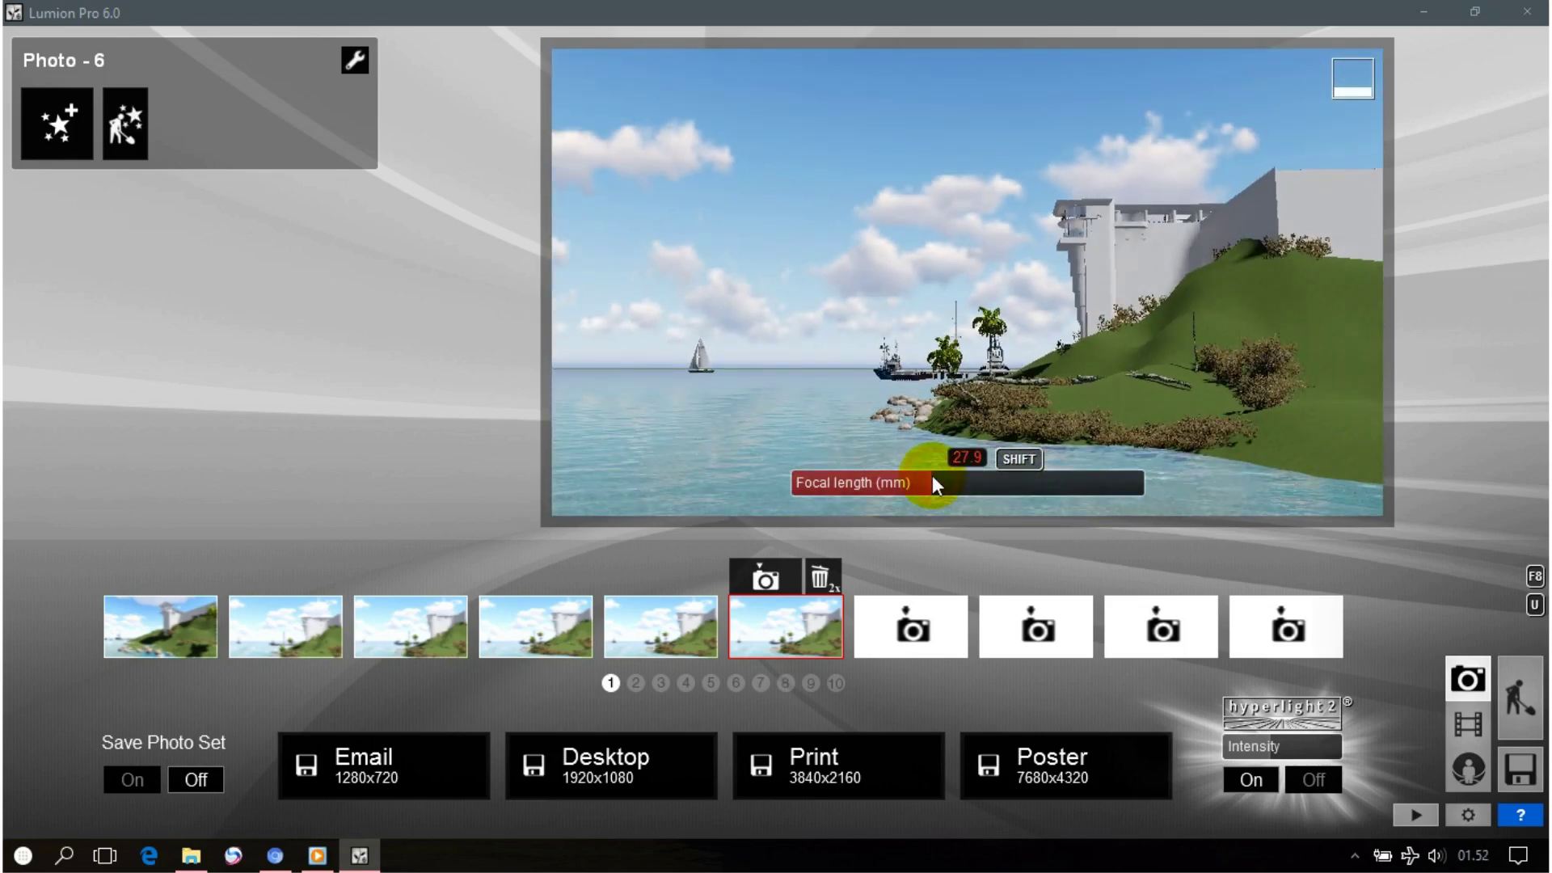
scroll(933, 475, "down", 5)
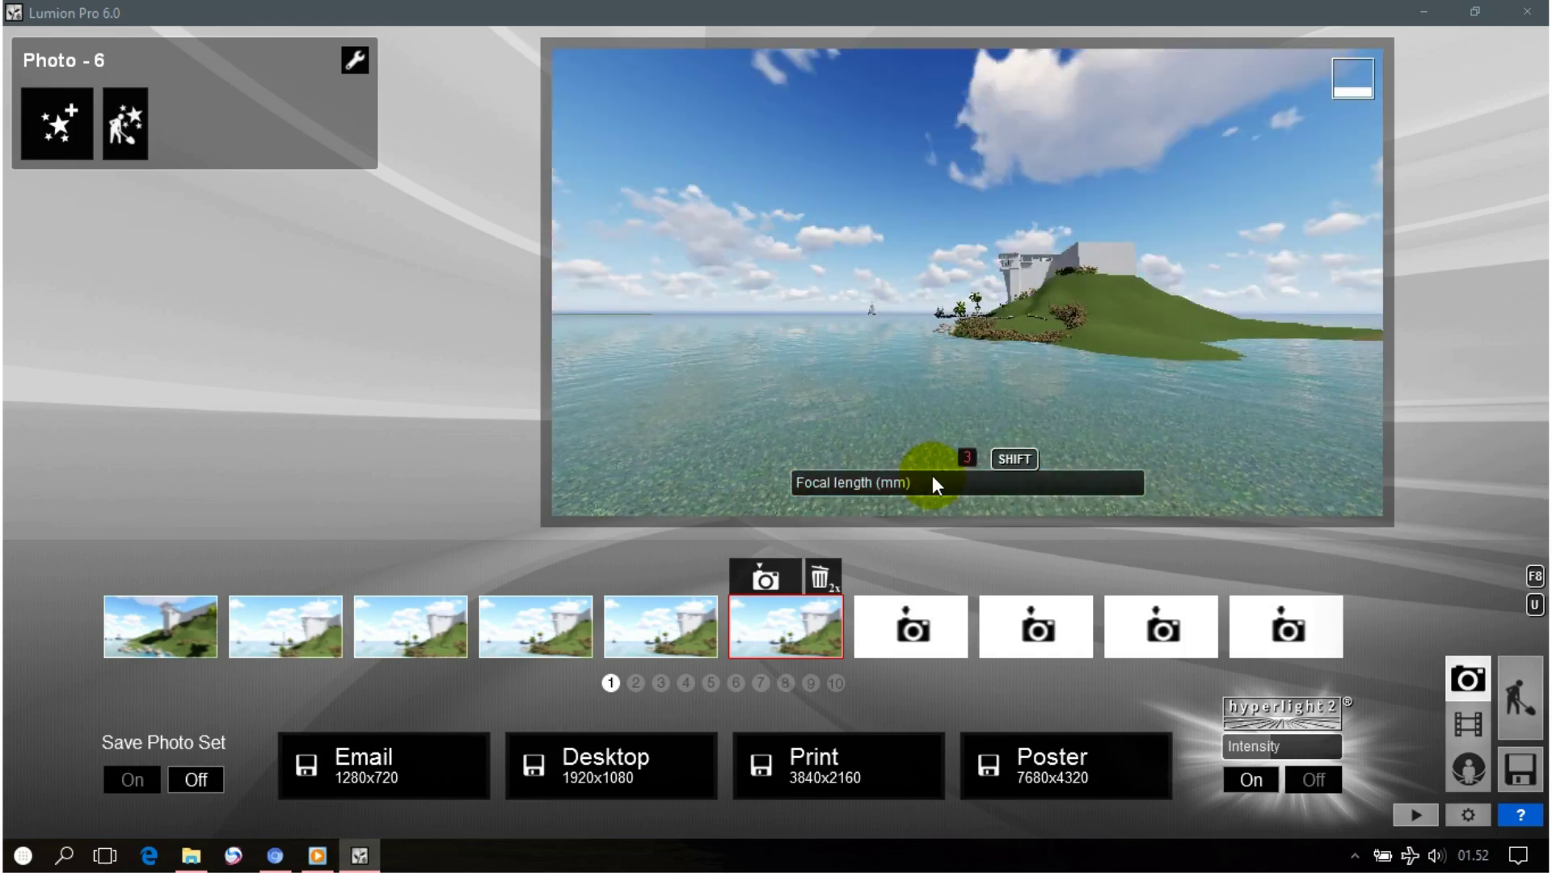
left_click(933, 475)
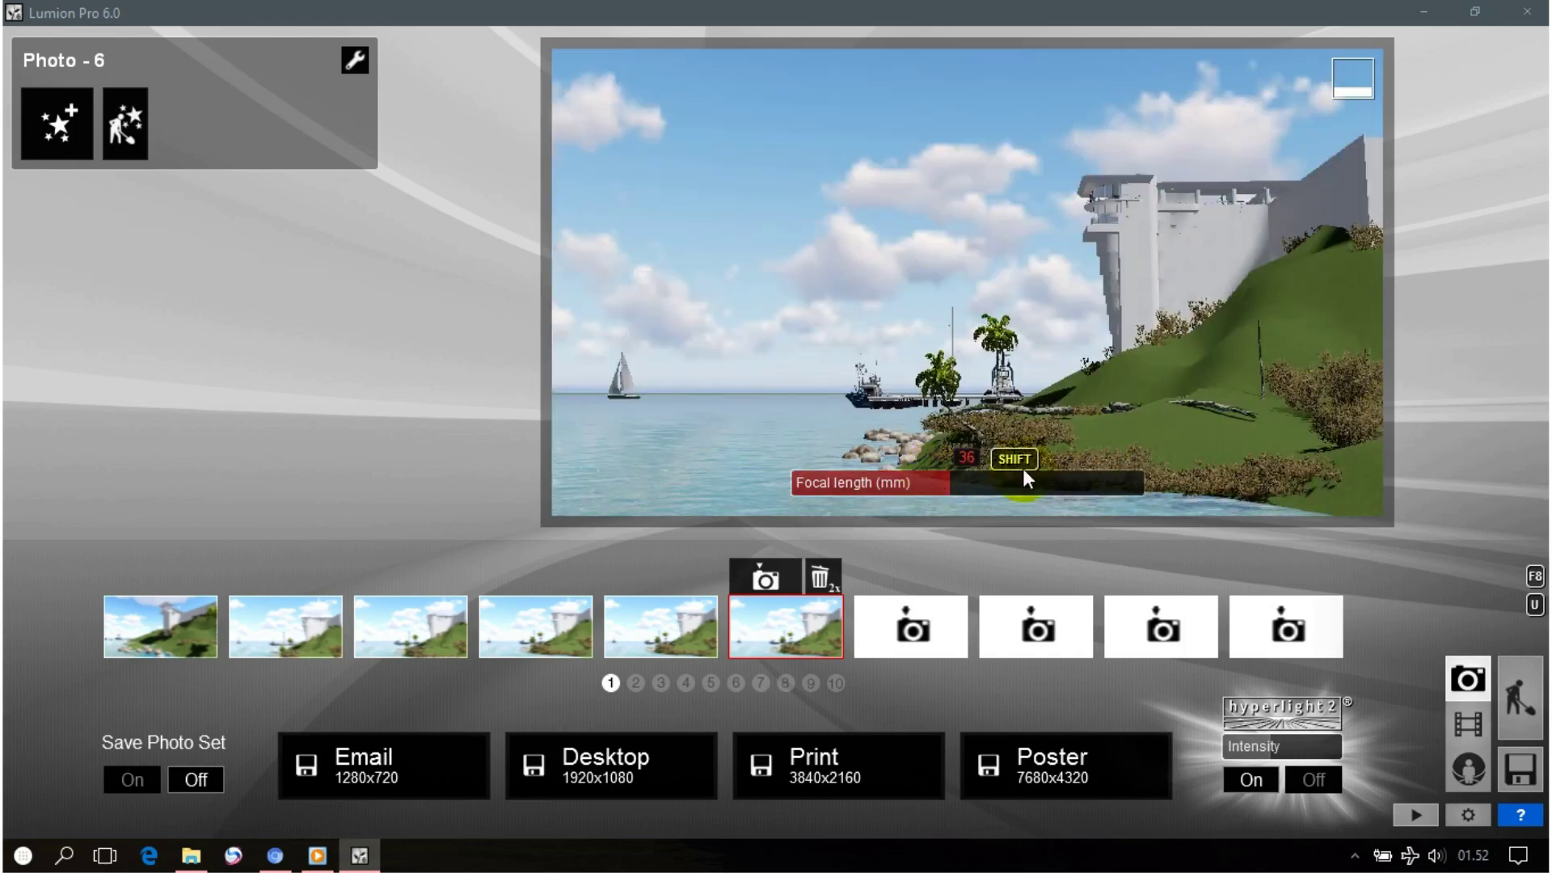
left_click(56, 134)
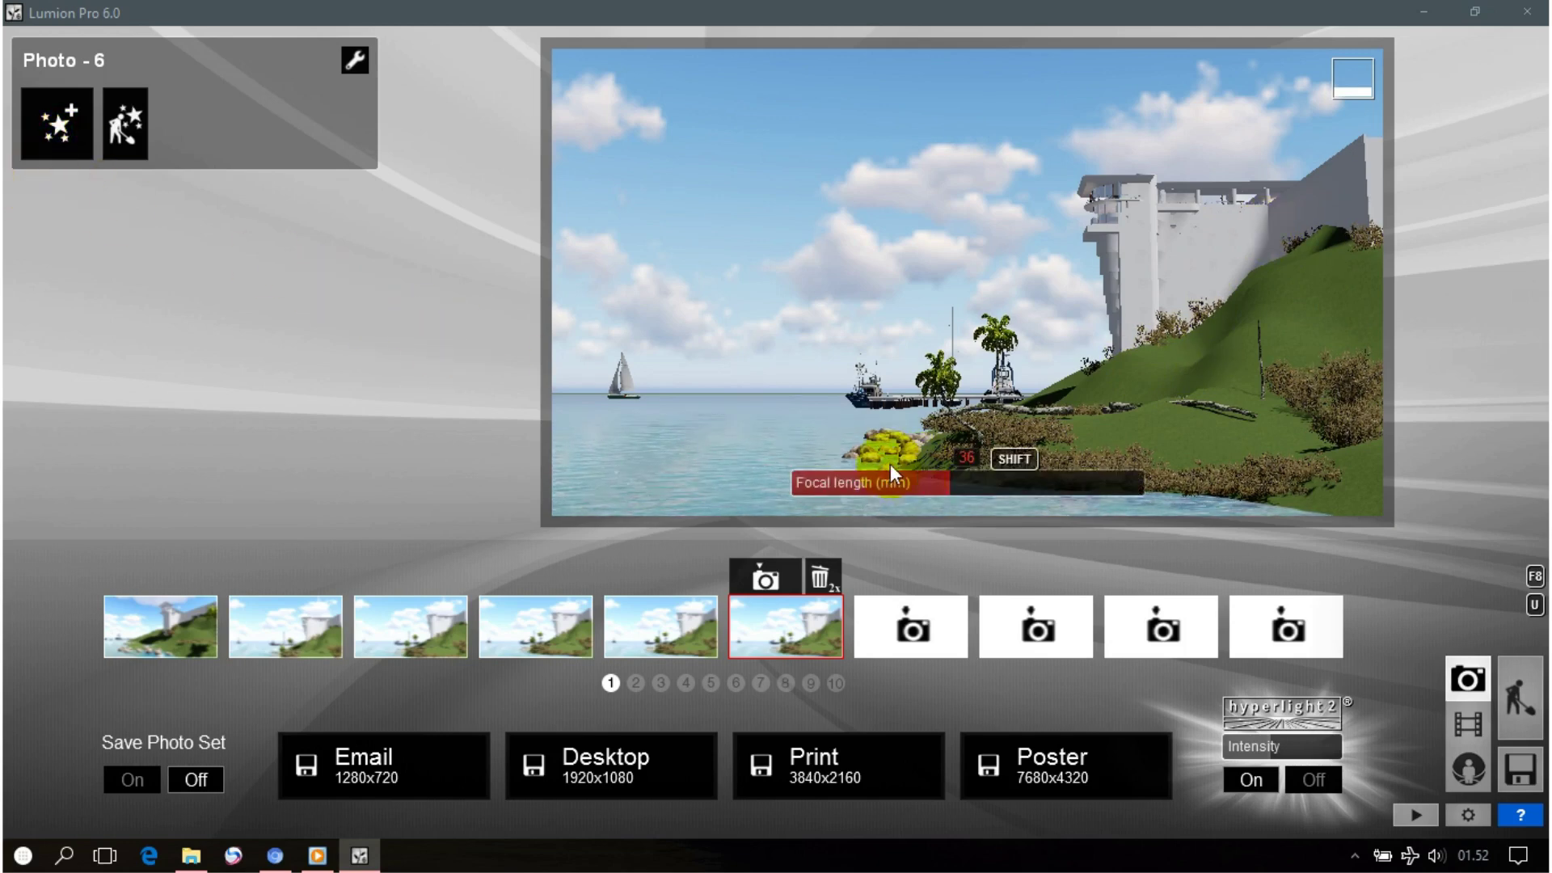
left_click(53, 136)
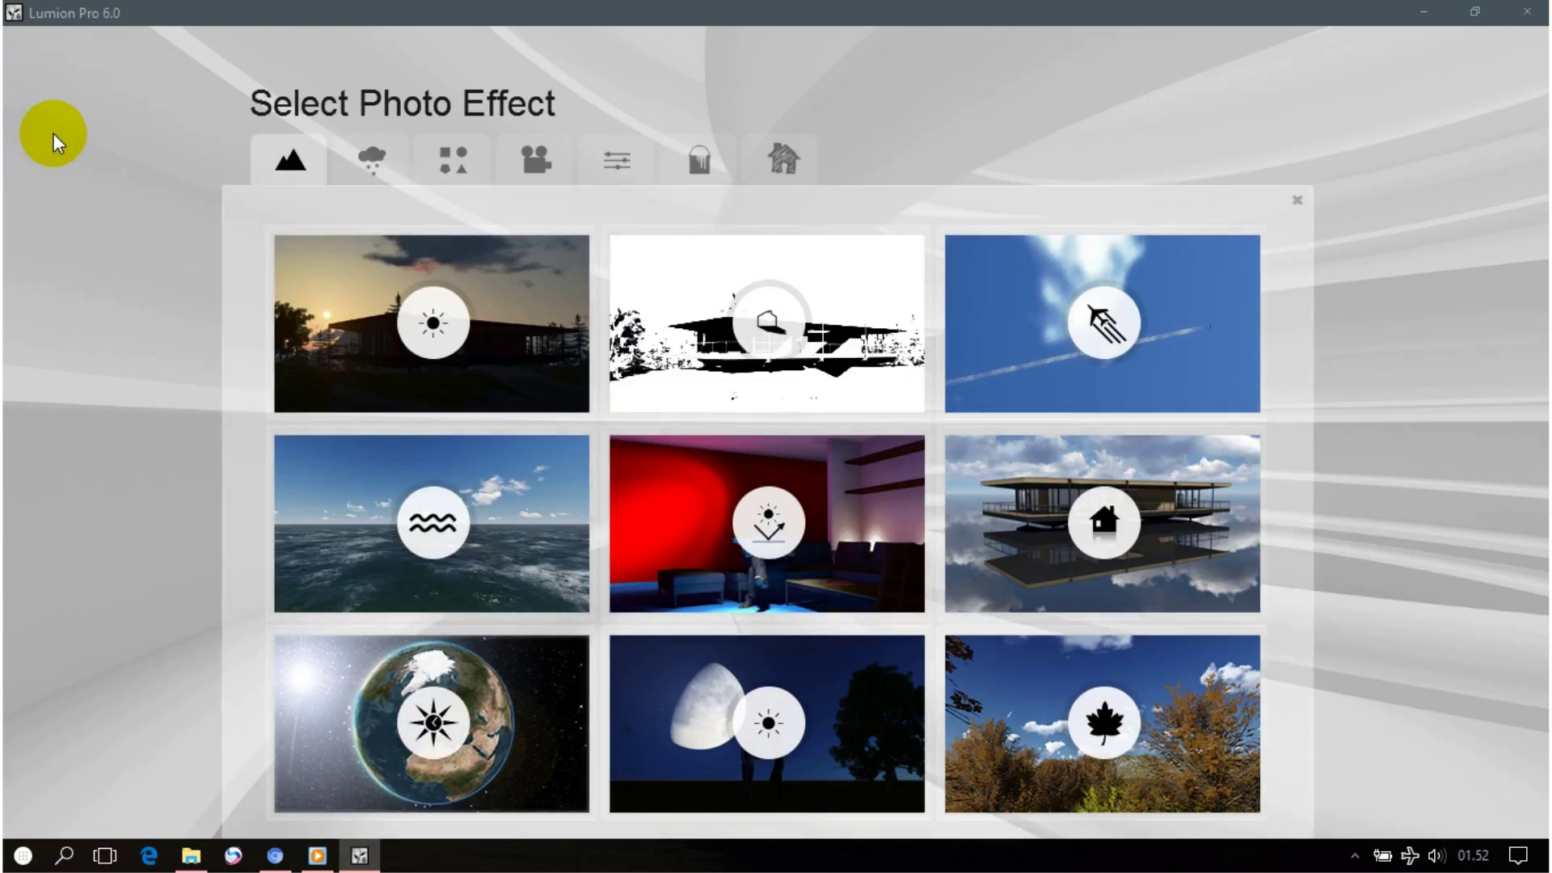
Add the 2-Point Perspective camera effect to Photo 6 and turn it on.
left_click(549, 166)
left_click(760, 591)
left_click(342, 245)
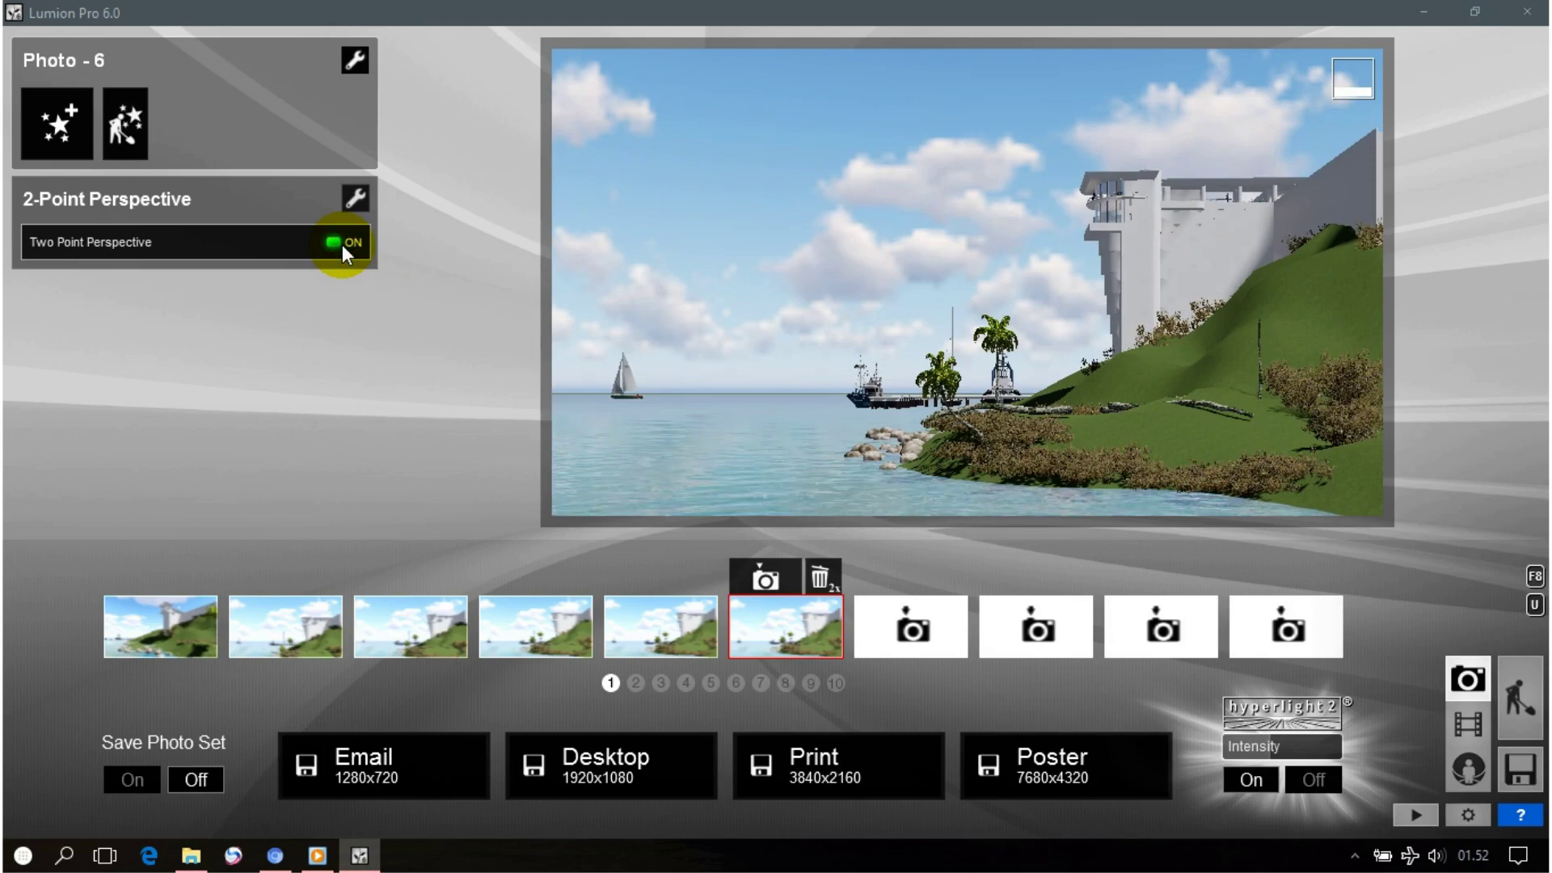
Add a Sun effect set low for dusk, with brightness about 0.10.
left_click(44, 133)
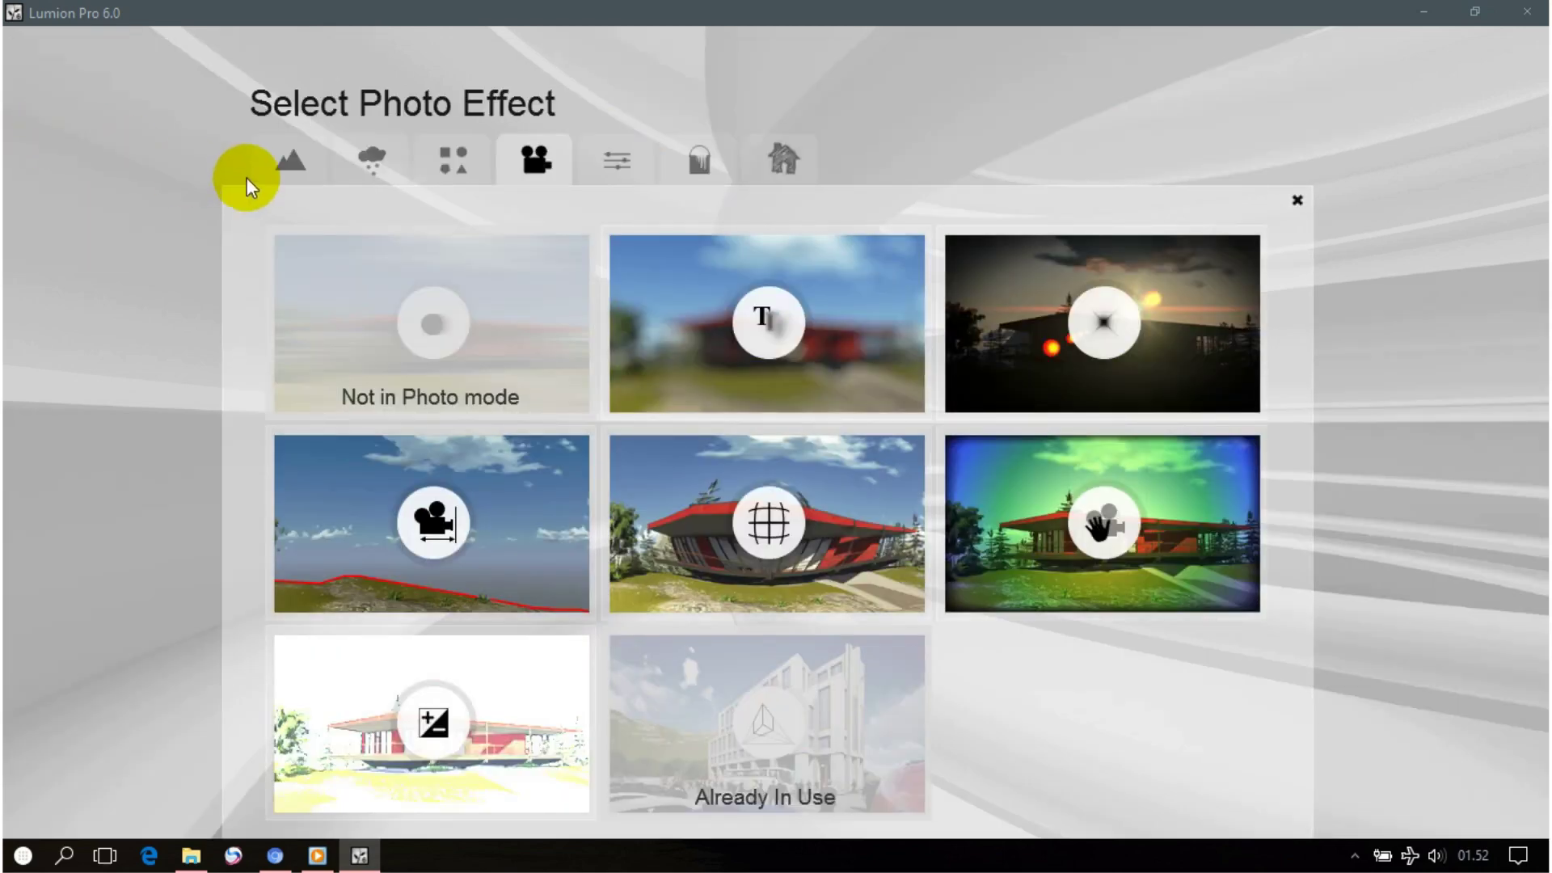
left_click(274, 164)
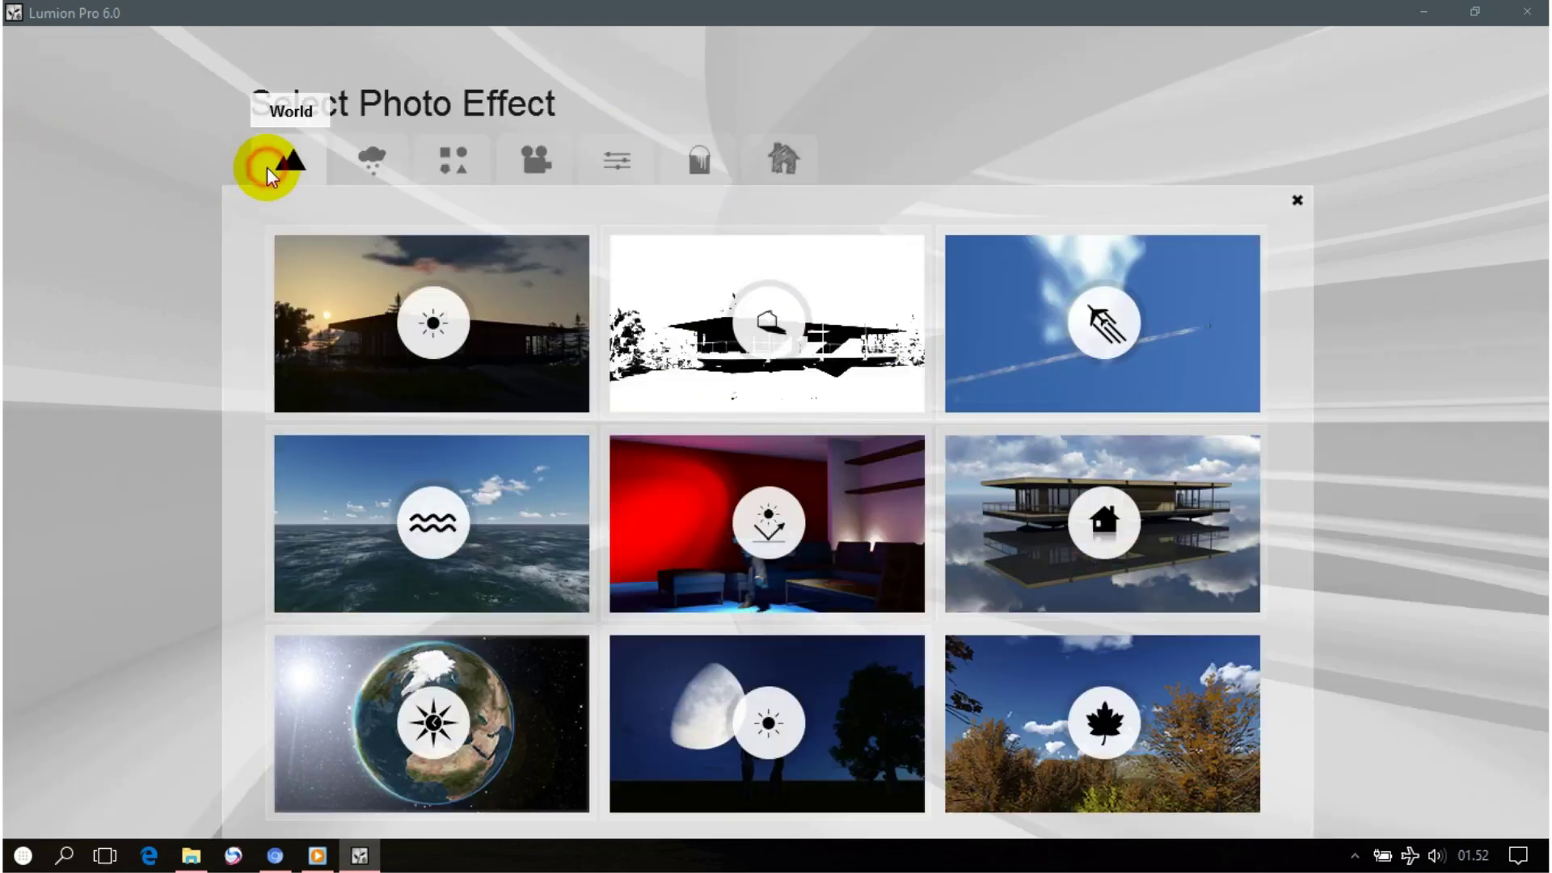
left_click(431, 324)
left_click_drag(341, 348, 200, 334)
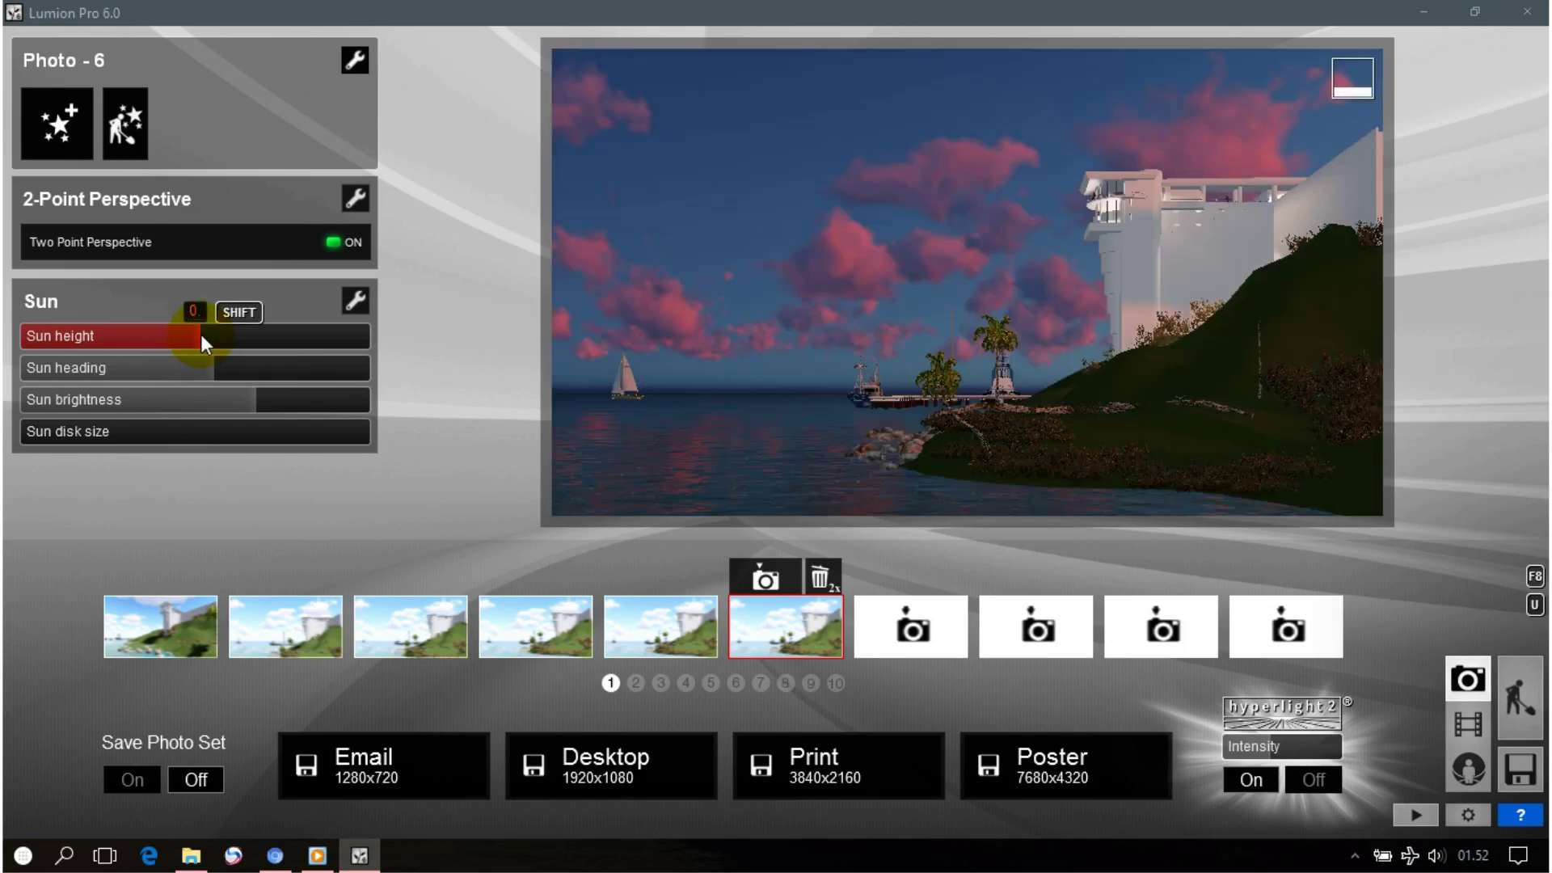
left_click_drag(200, 333, 371, 502, "shift")
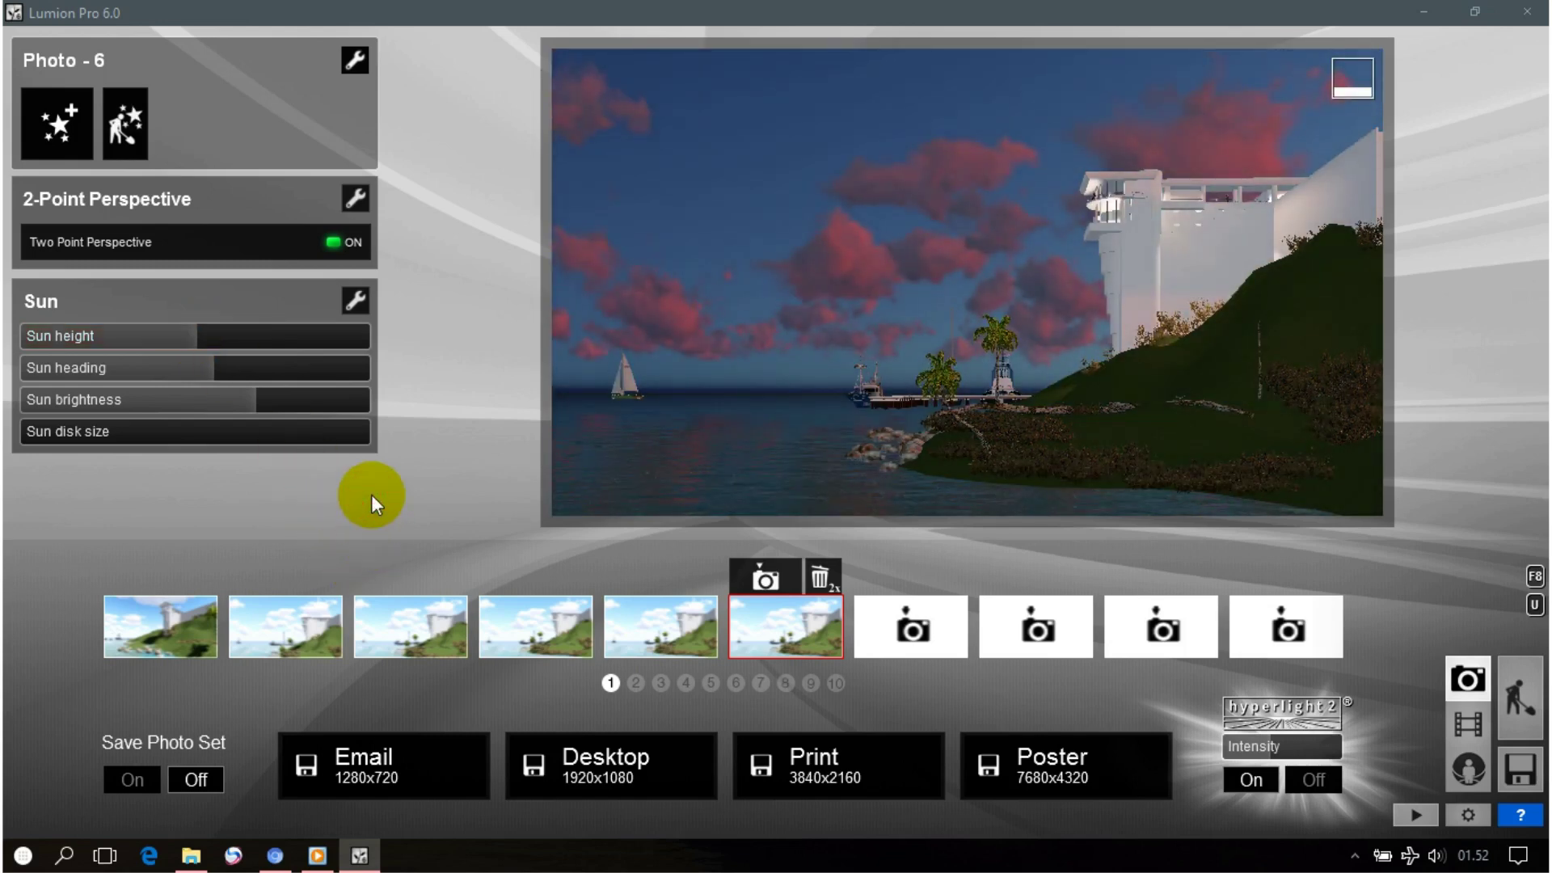
left_click_drag(217, 370, 220, 370, "shift")
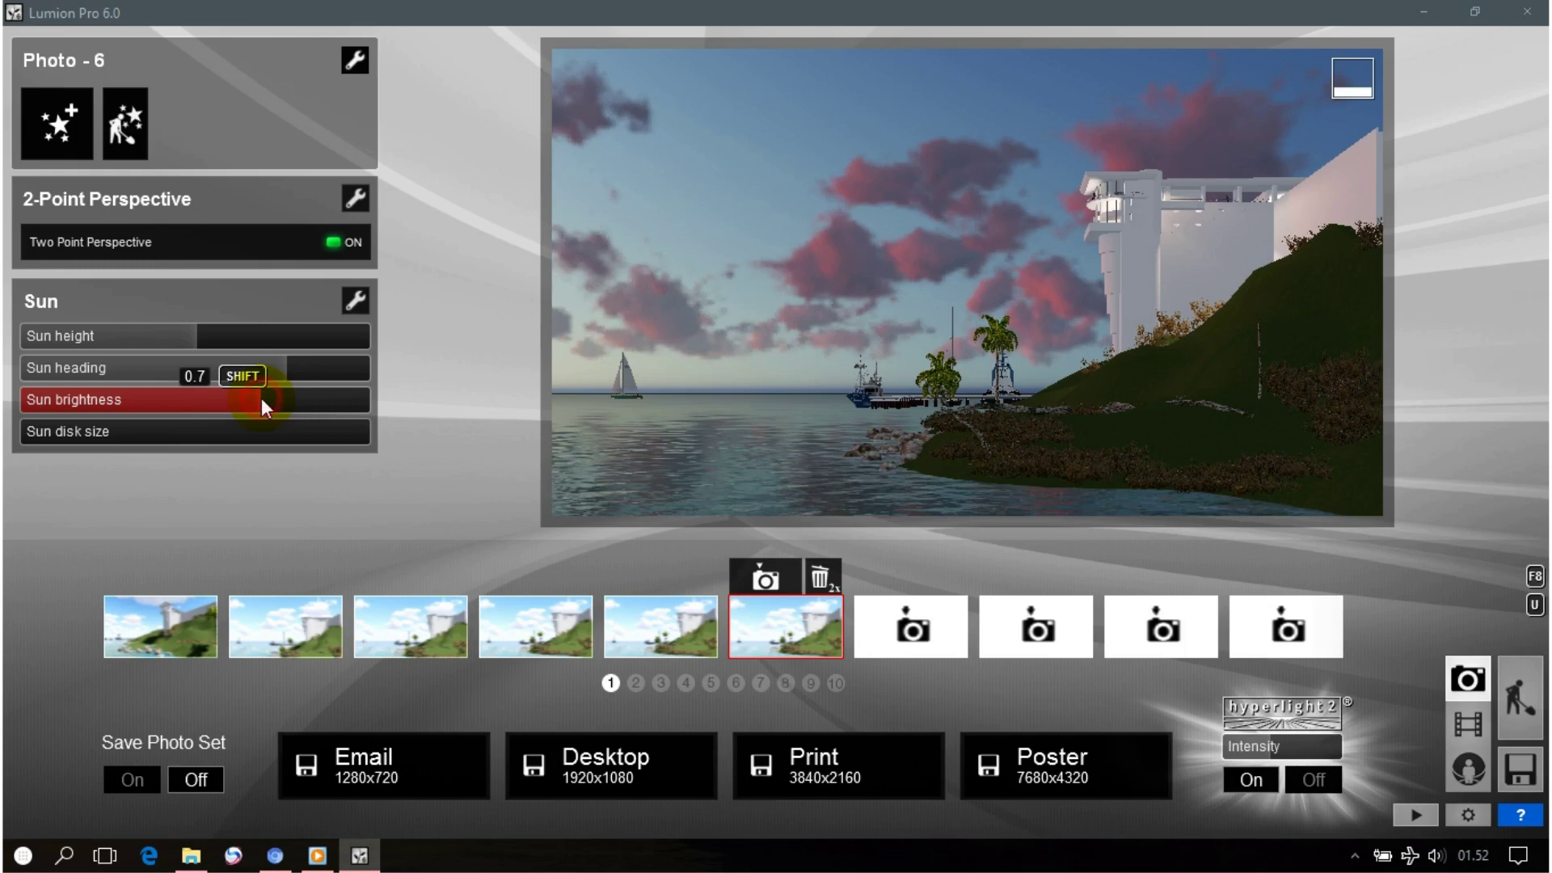
left_click_drag(260, 397, 260, 398, "shift")
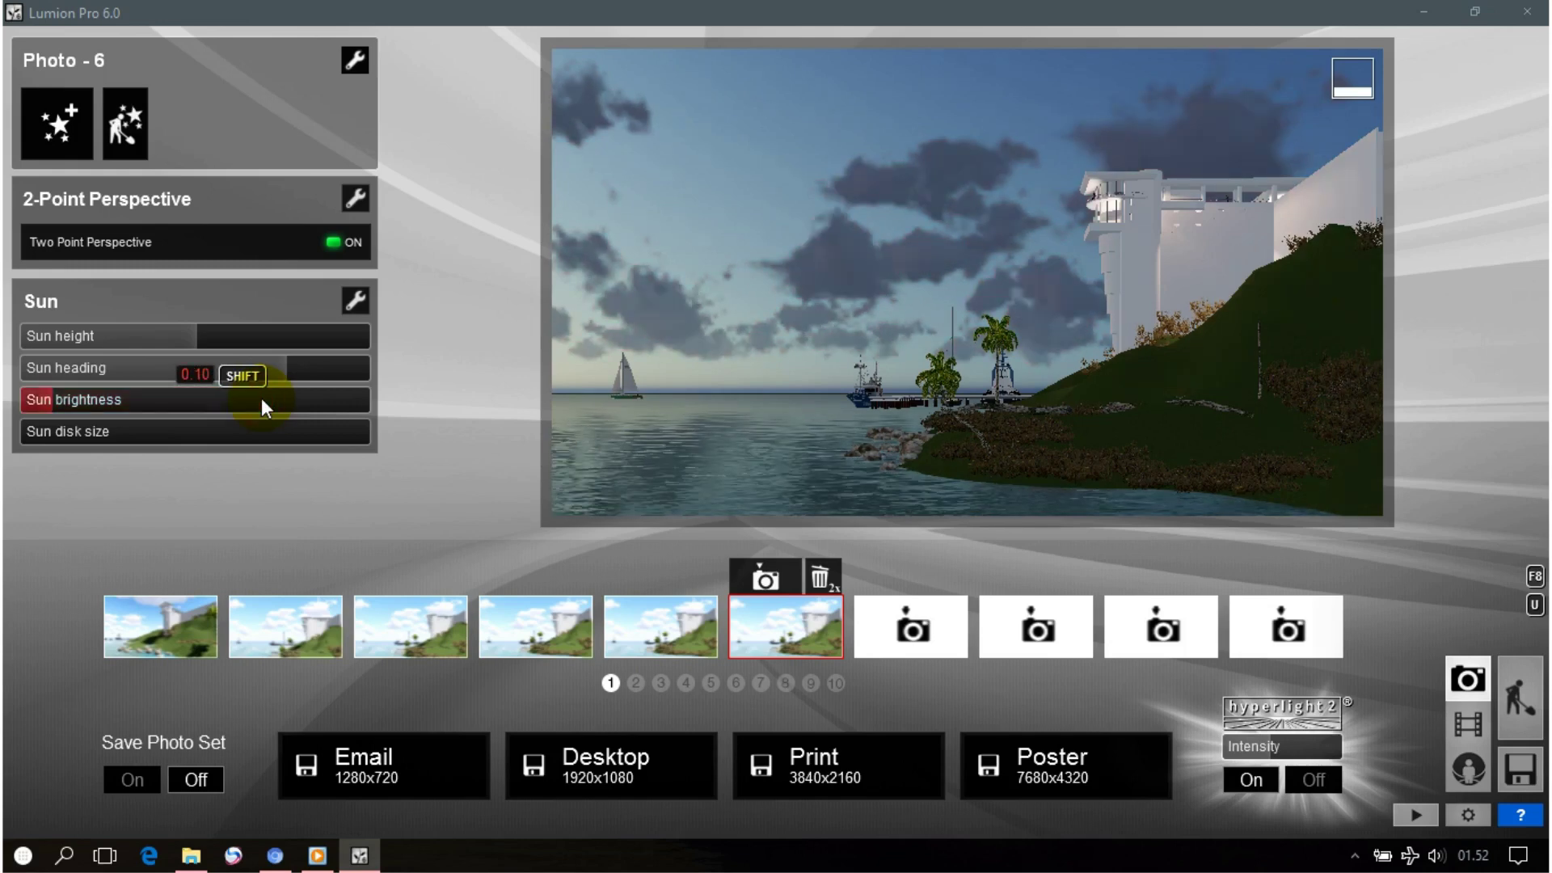
left_click_drag(260, 398, 283, 468, "shift")
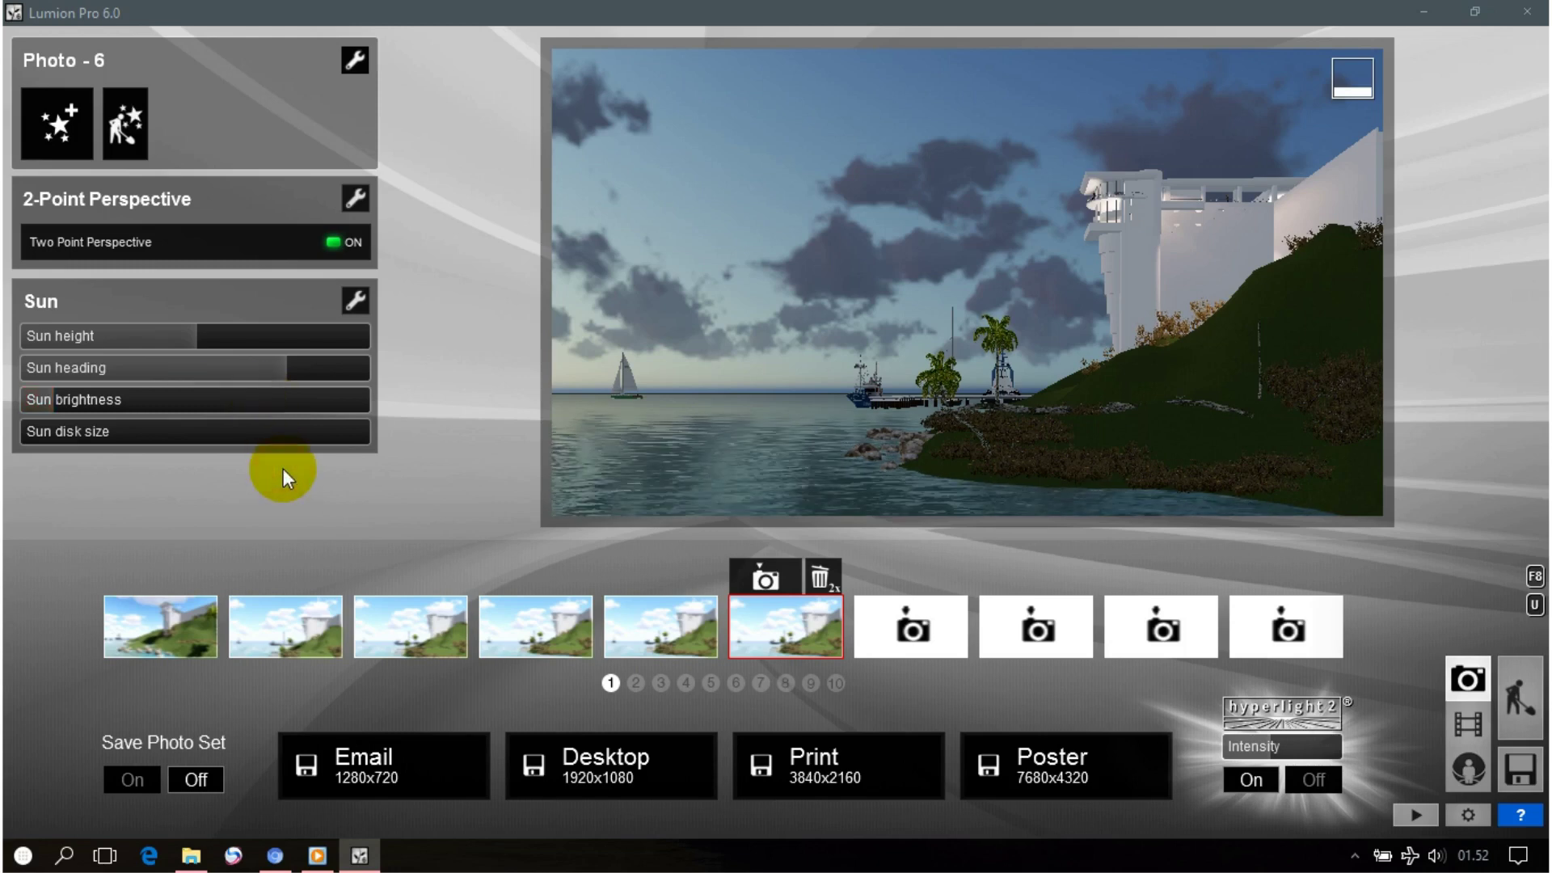
left_click_drag(35, 430, 163, 465, "shift")
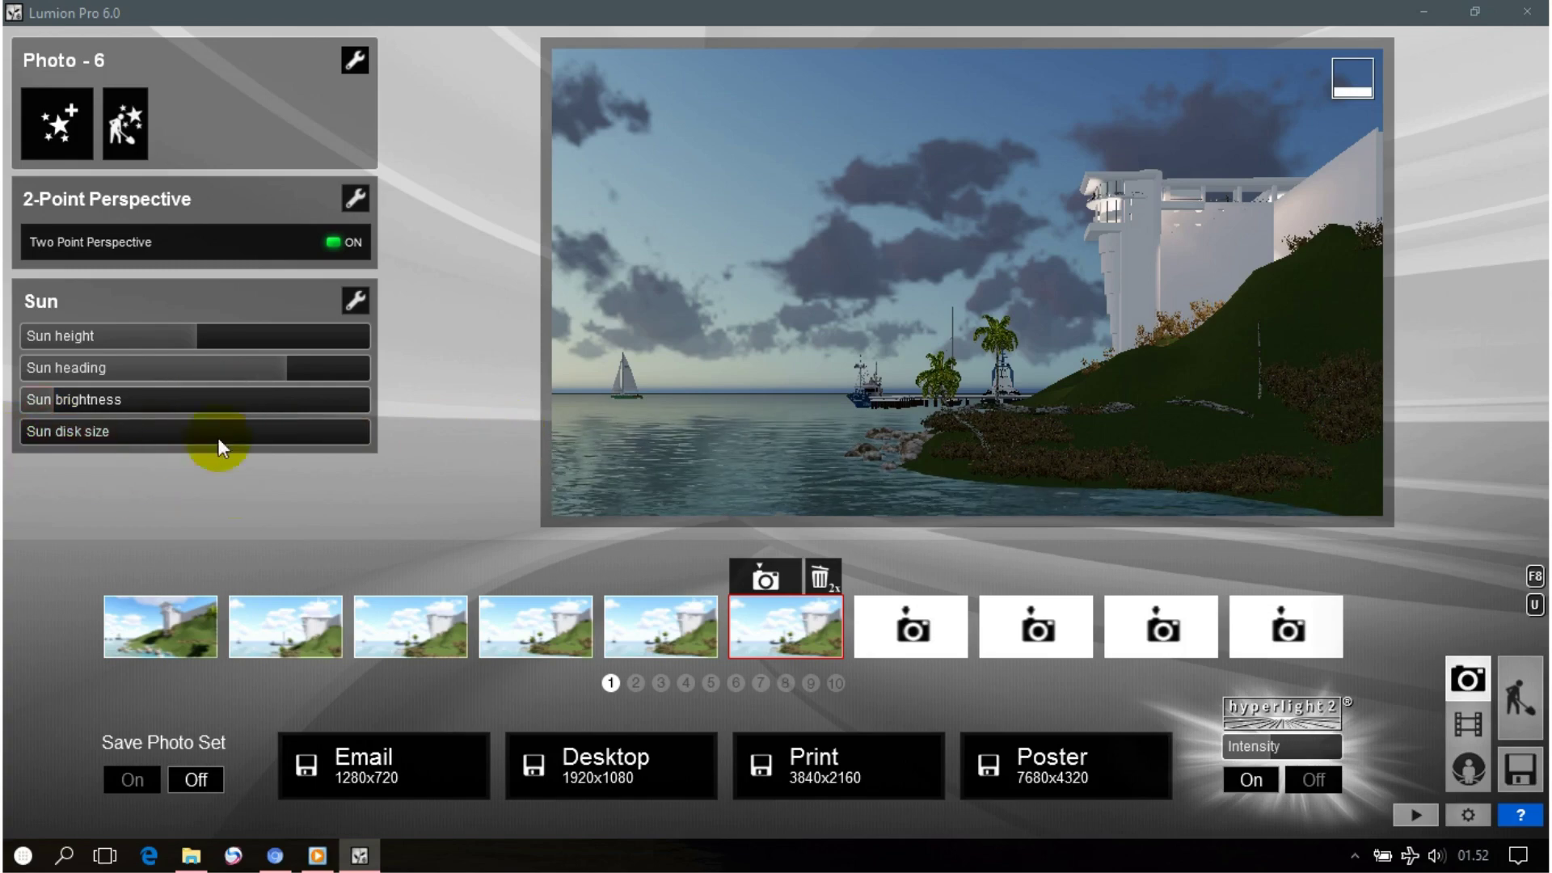
left_click(68, 137)
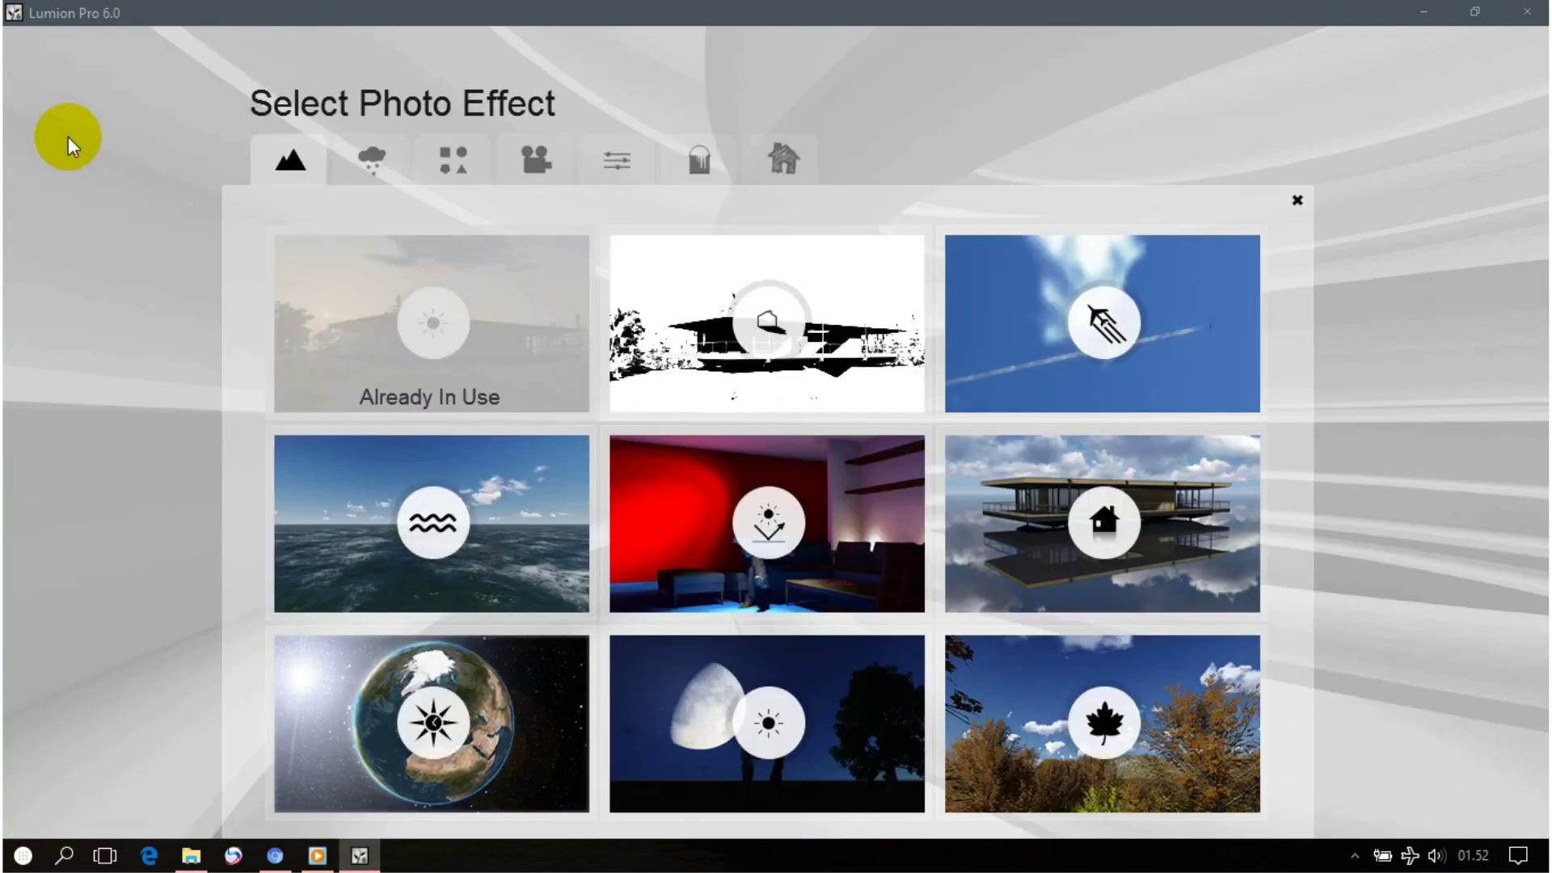
Add a Cloud weather effect and set its master cloud amount.
left_click(364, 152)
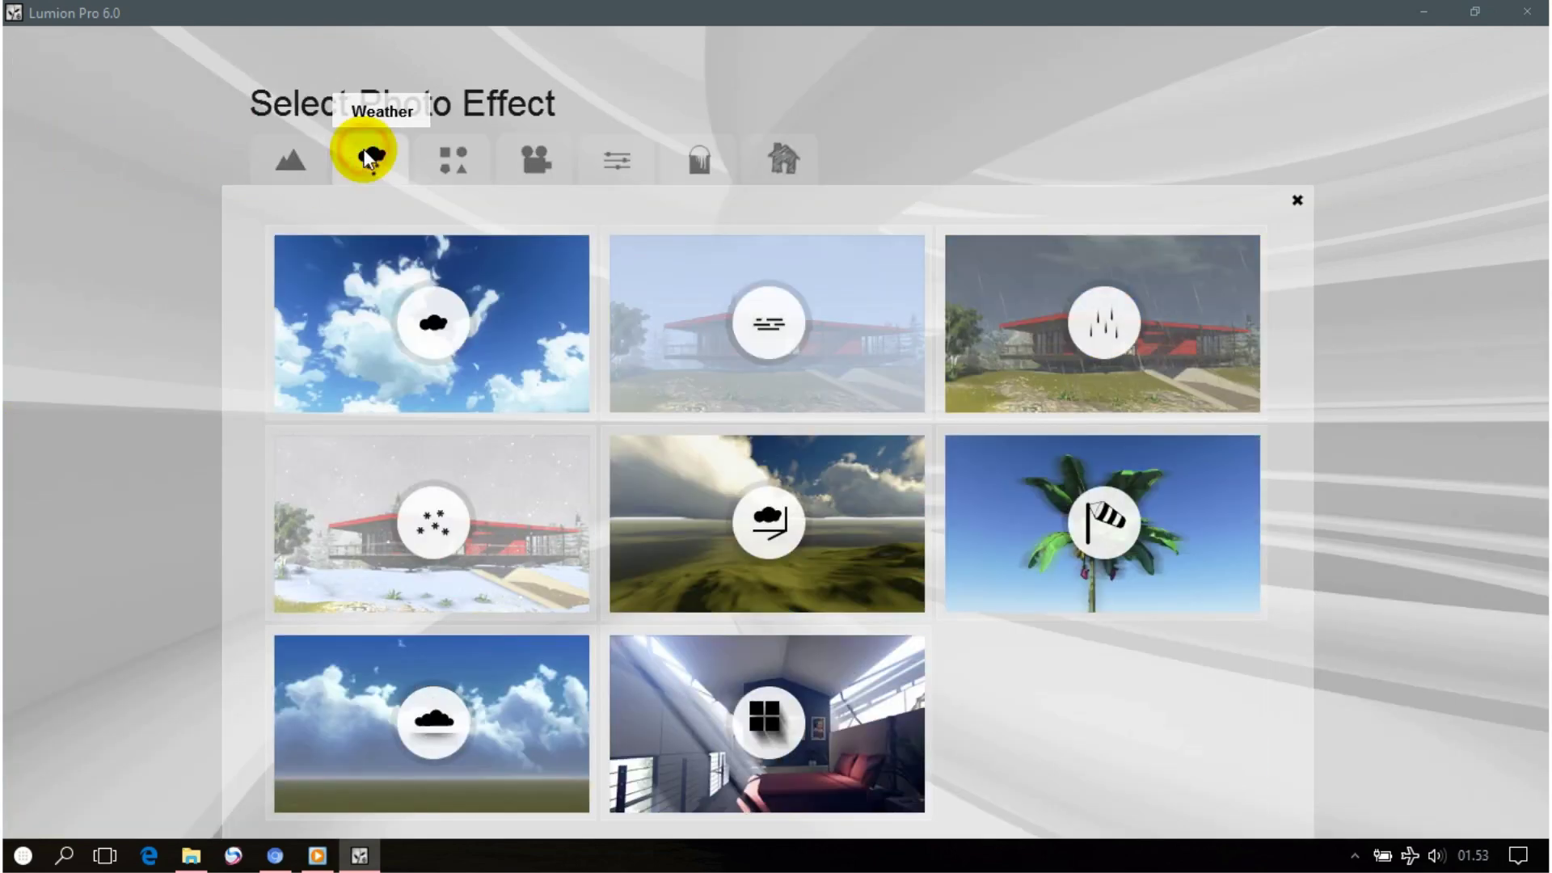
left_click(434, 333)
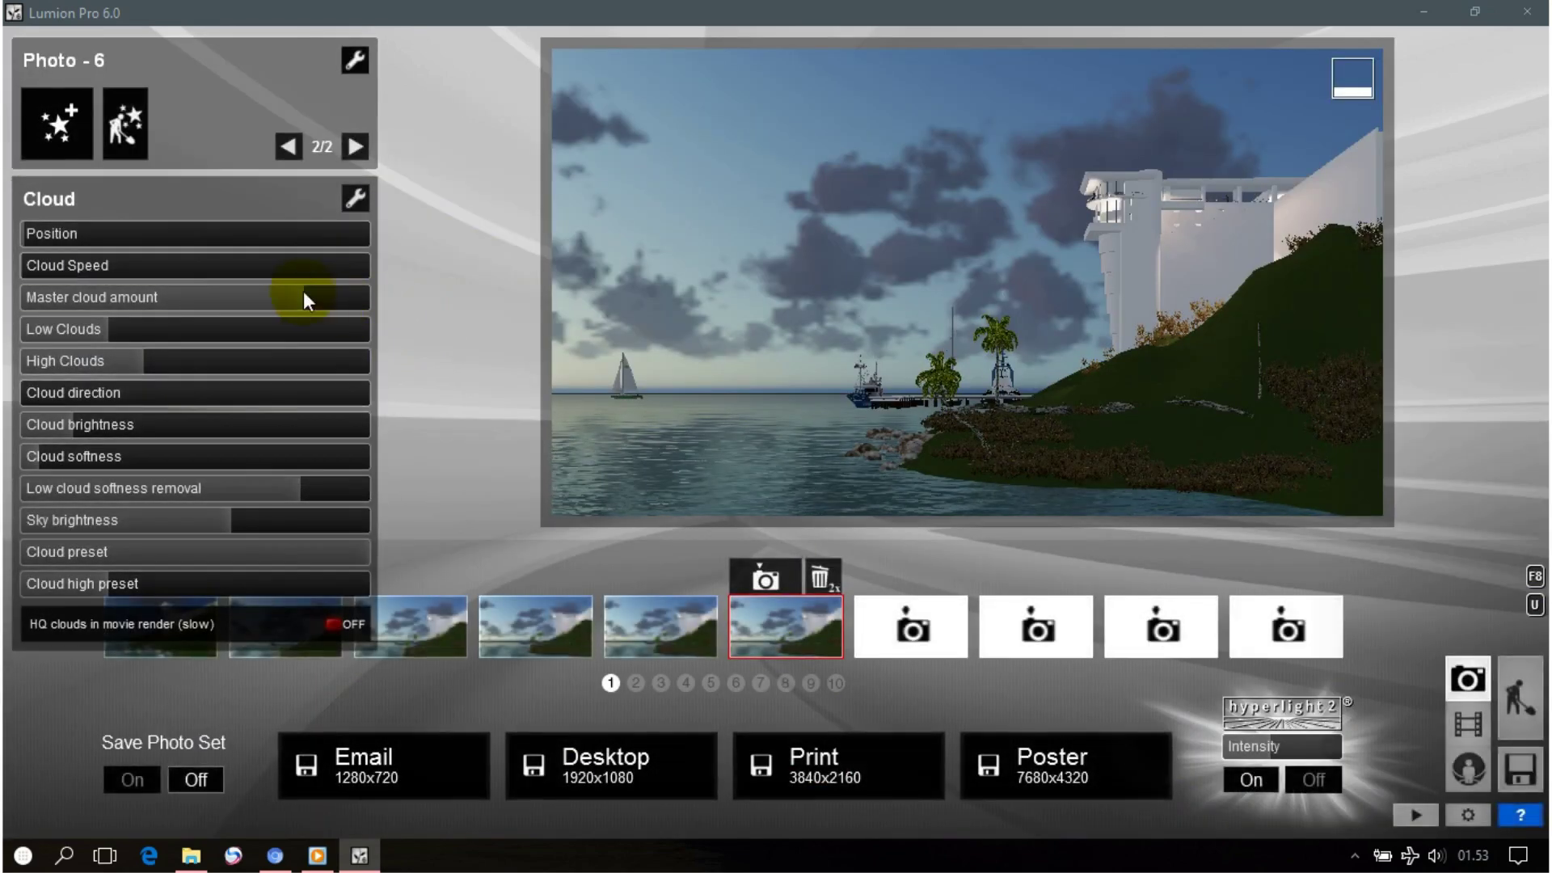
mouse_move(297, 291)
left_mouse_down()
mouse_move(27, 284)
mouse_move(457, 284)
mouse_move(4, 295)
left_mouse_up()
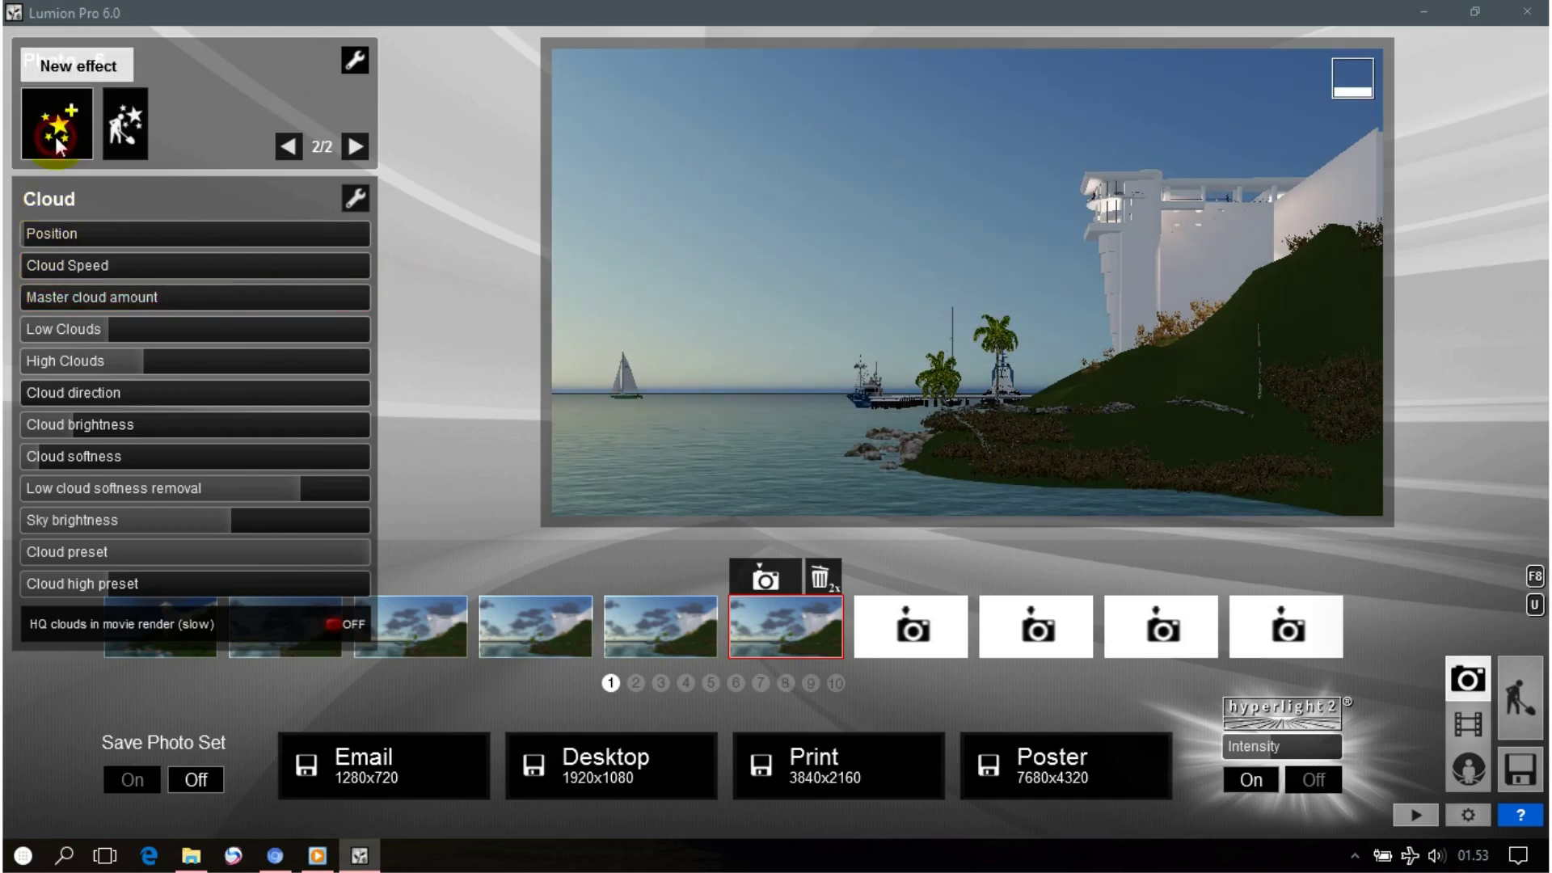
Add a VolumeClouds effect, then remove it again.
left_click(55, 136)
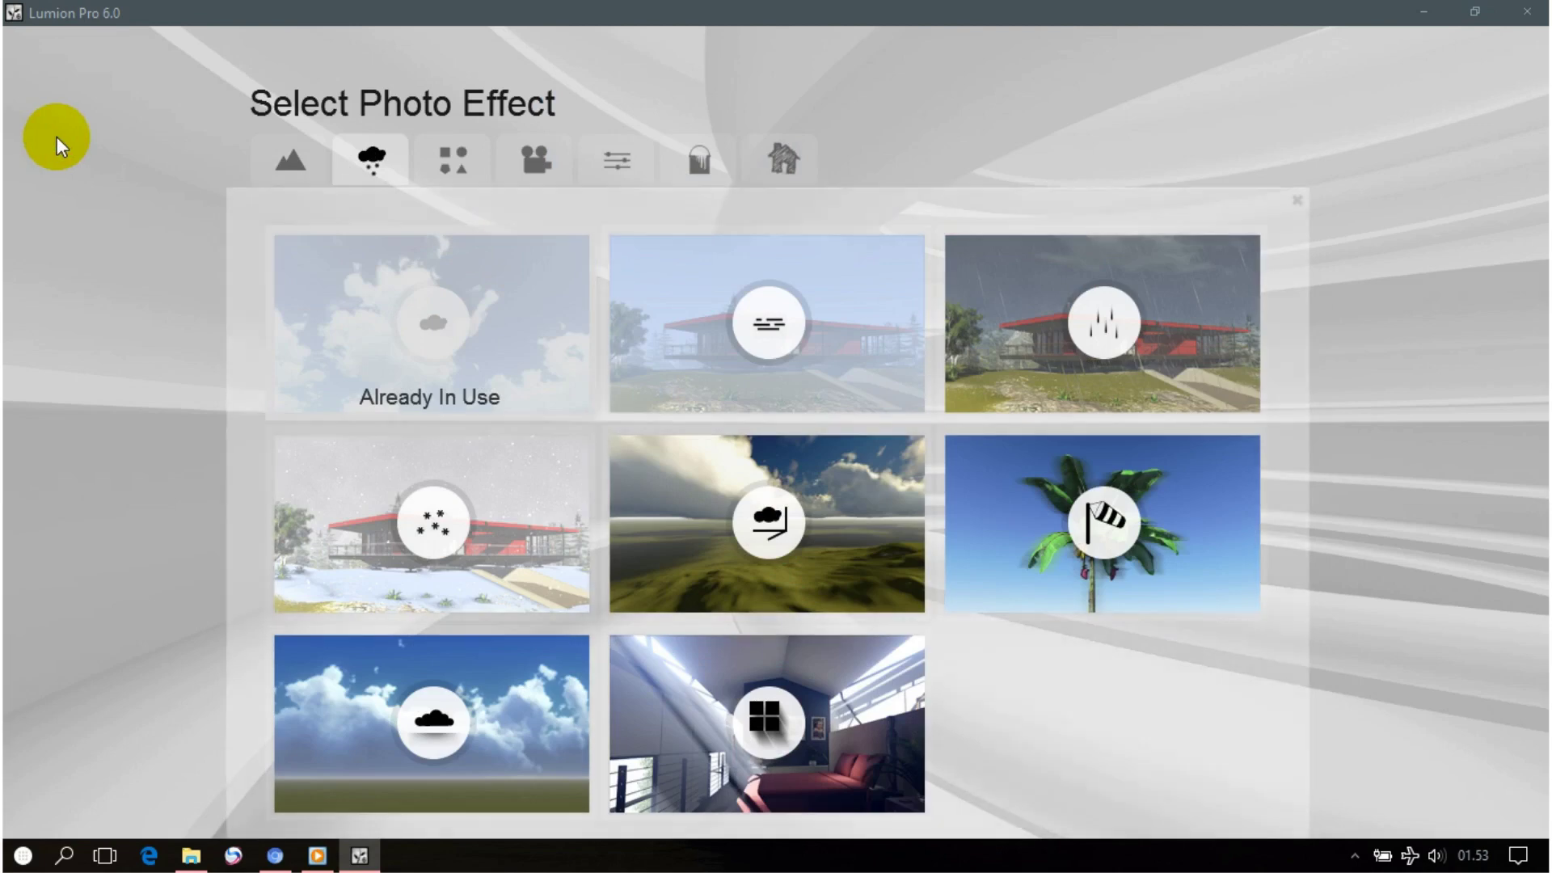
left_click(775, 517)
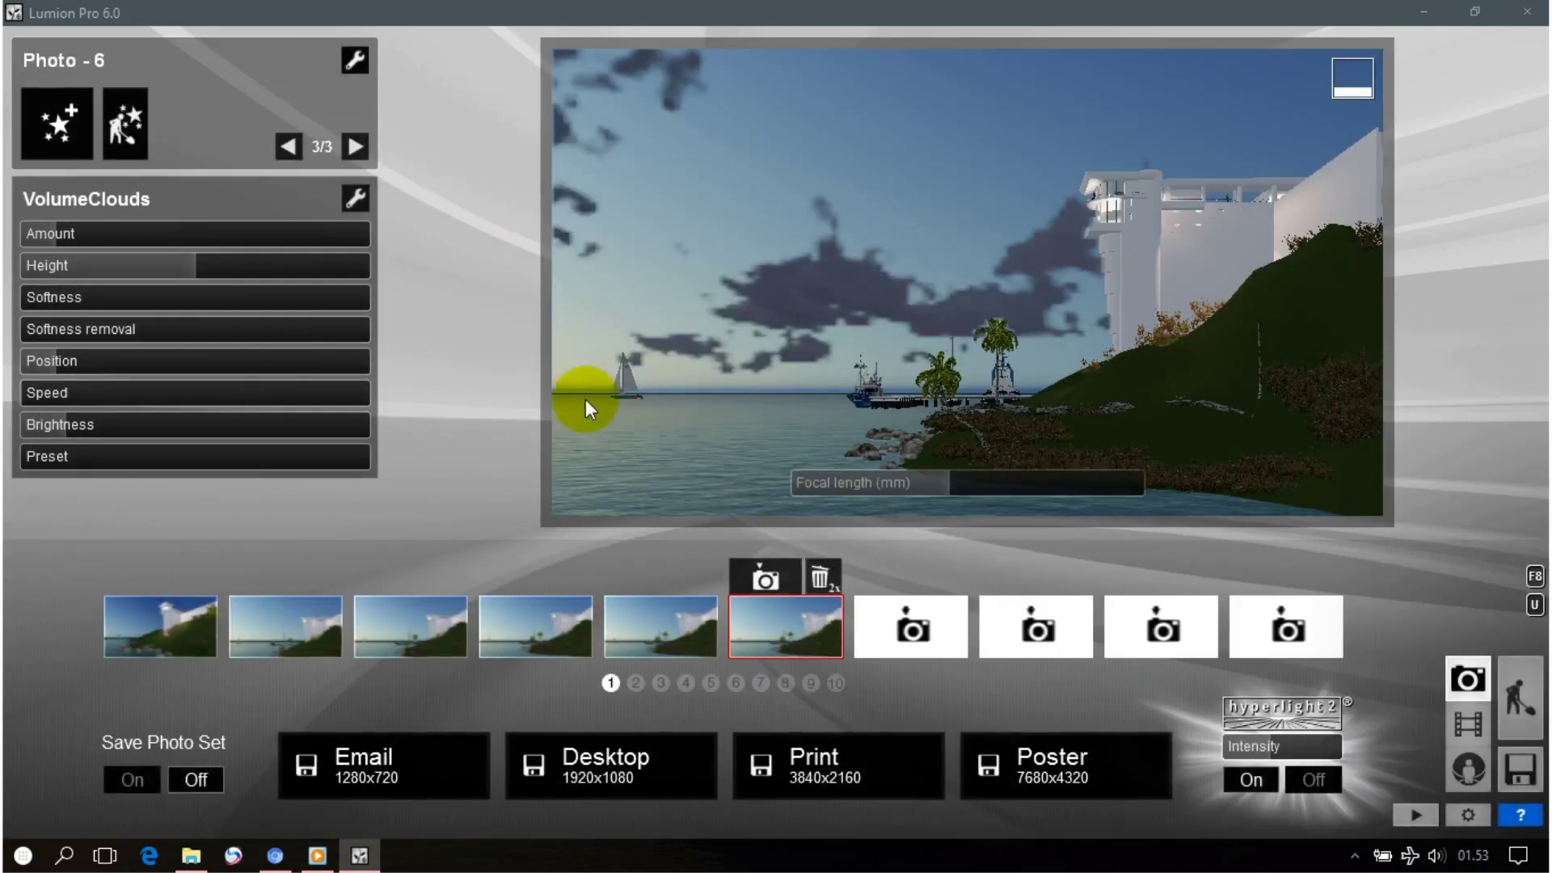
left_click(356, 198)
left_click(376, 153)
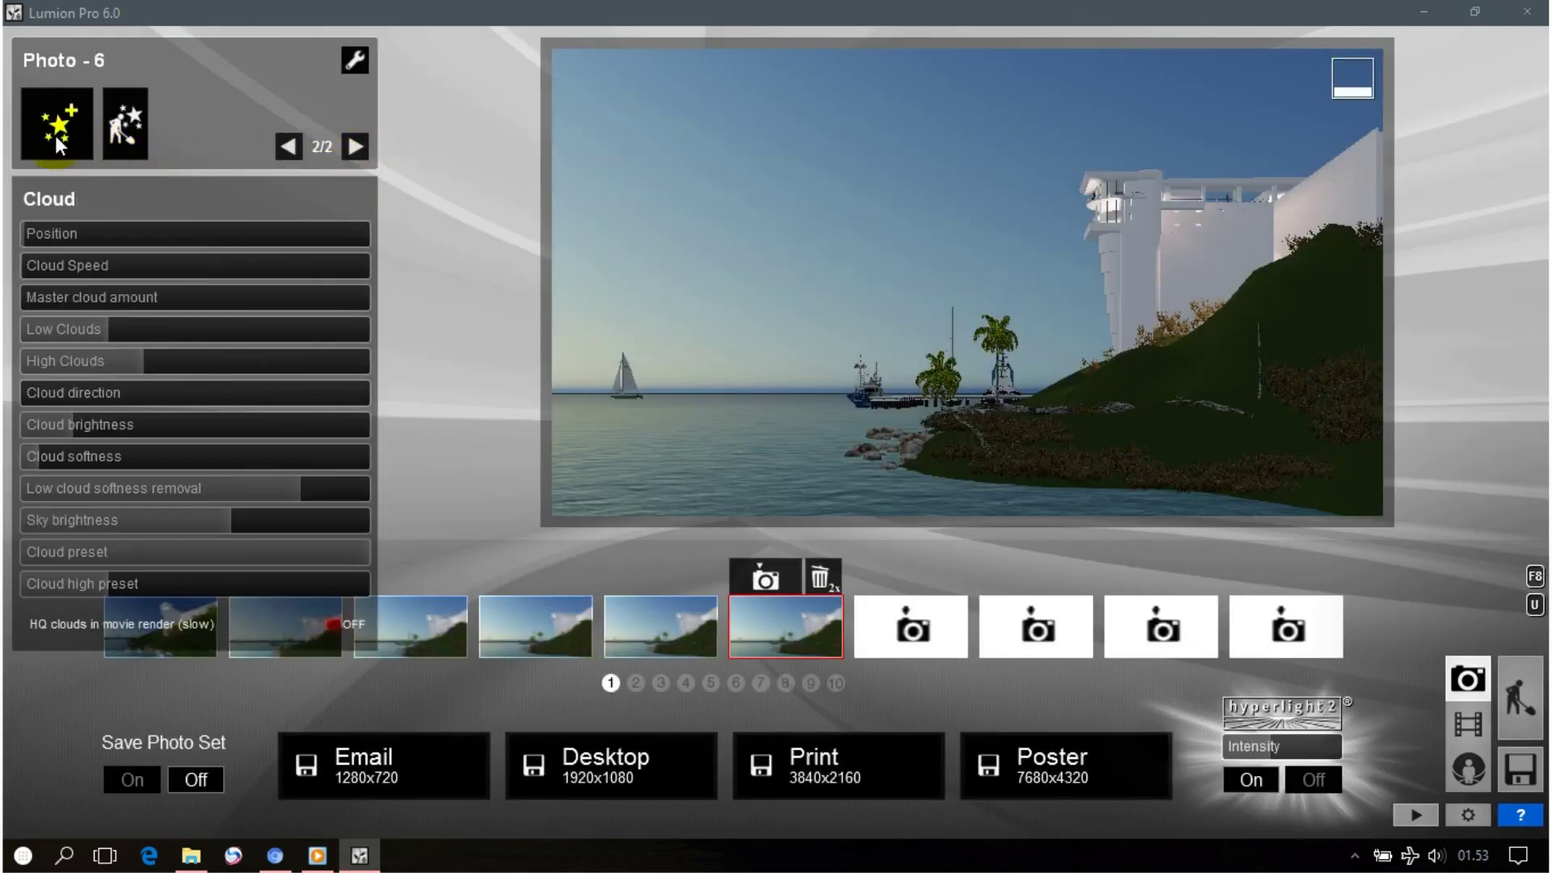
left_click(55, 134)
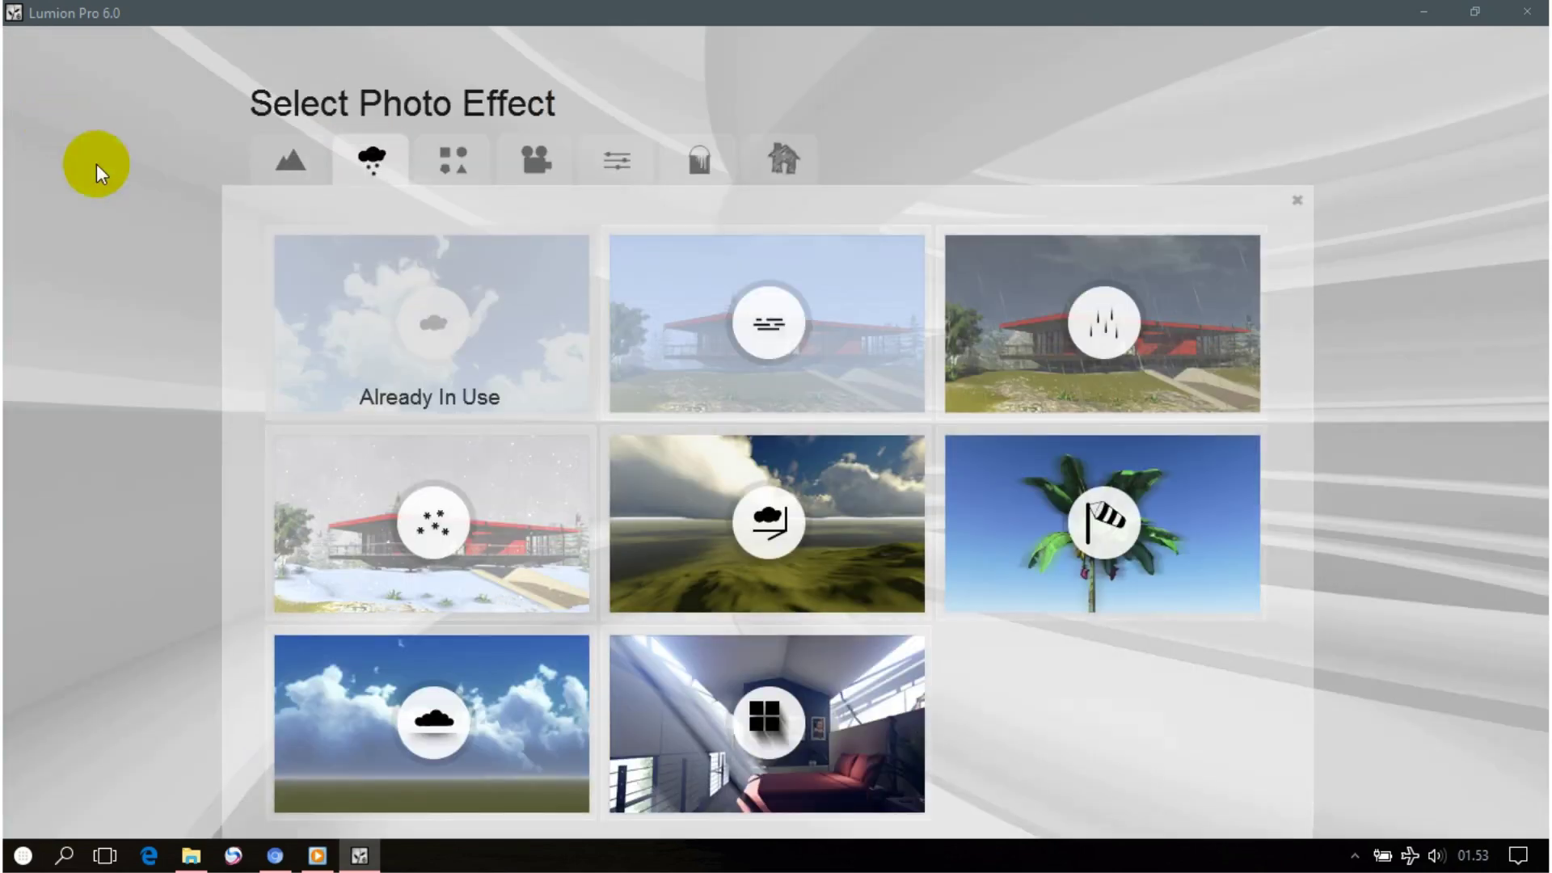
Add a Horizon Cloud effect with amount 0.4 and type about 0.44.
left_click(446, 695)
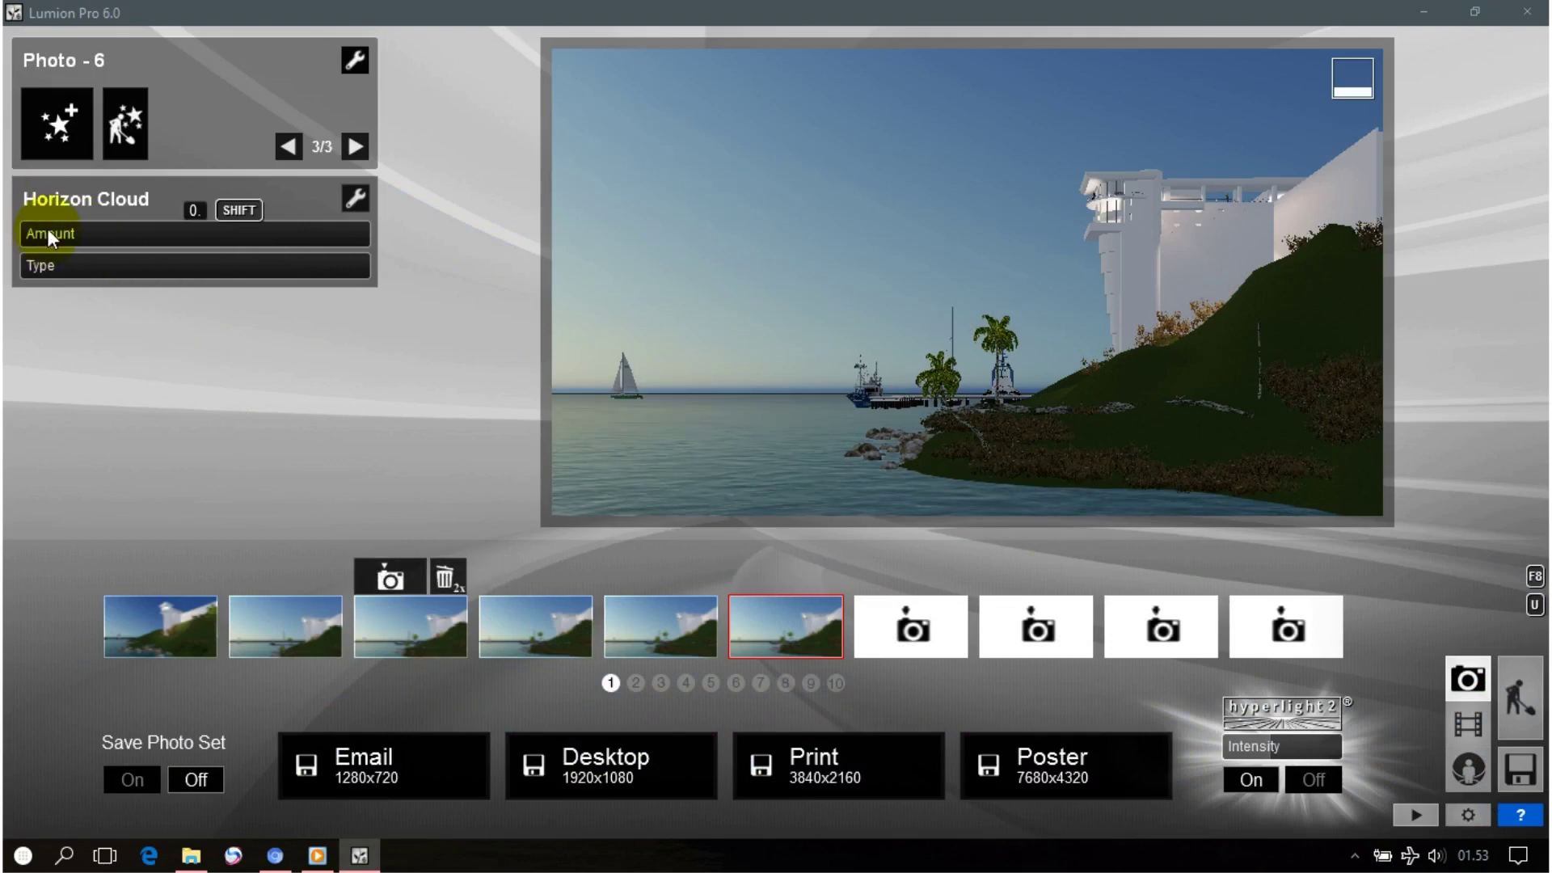
left_click_drag(47, 233, 176, 240)
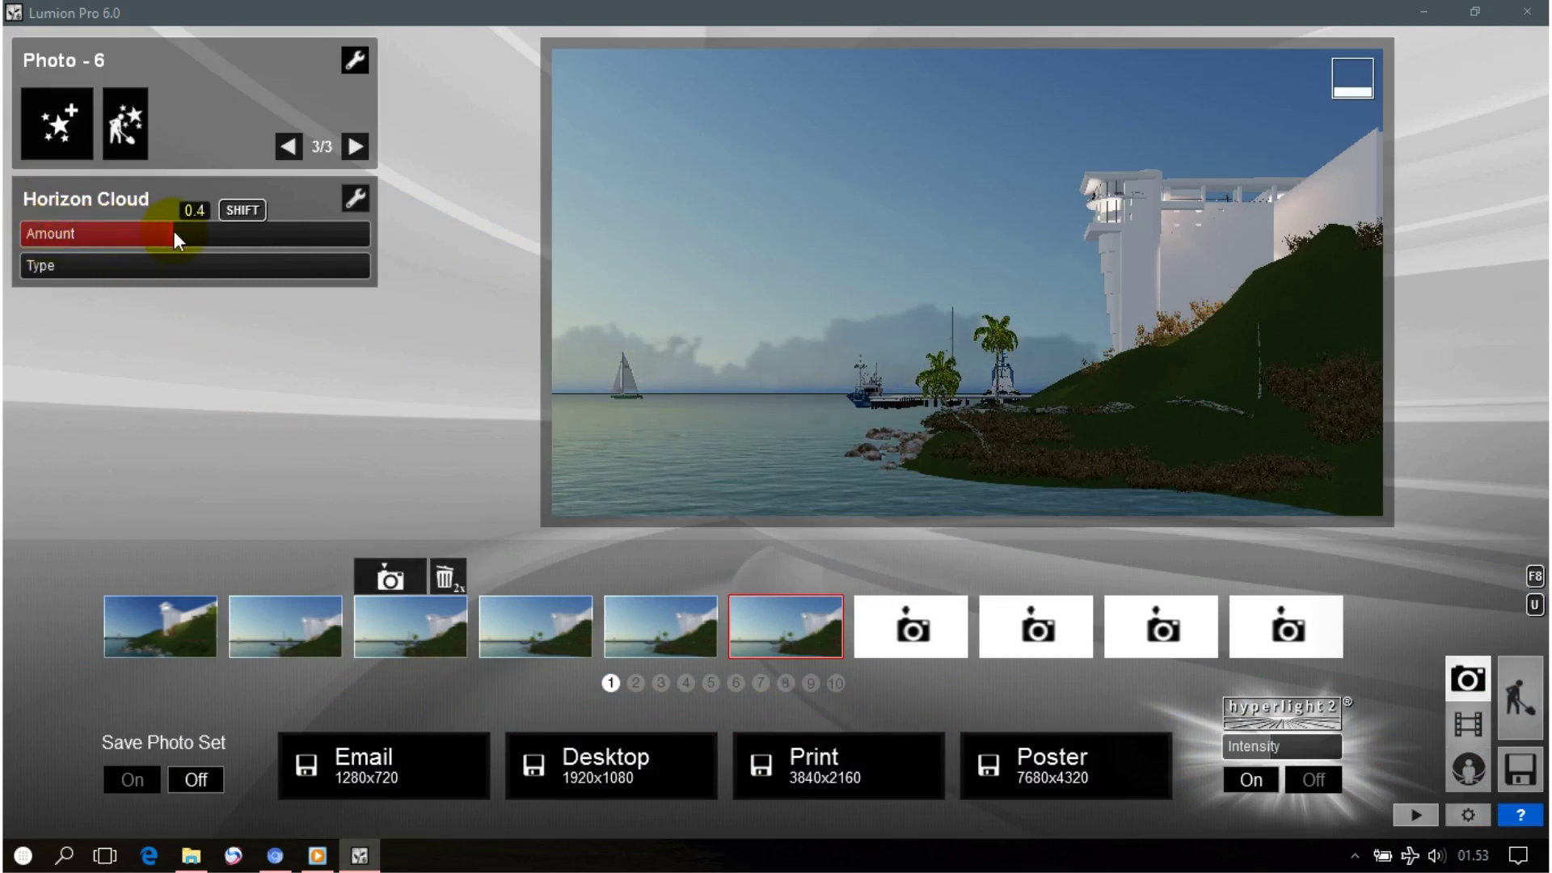
left_click(175, 233)
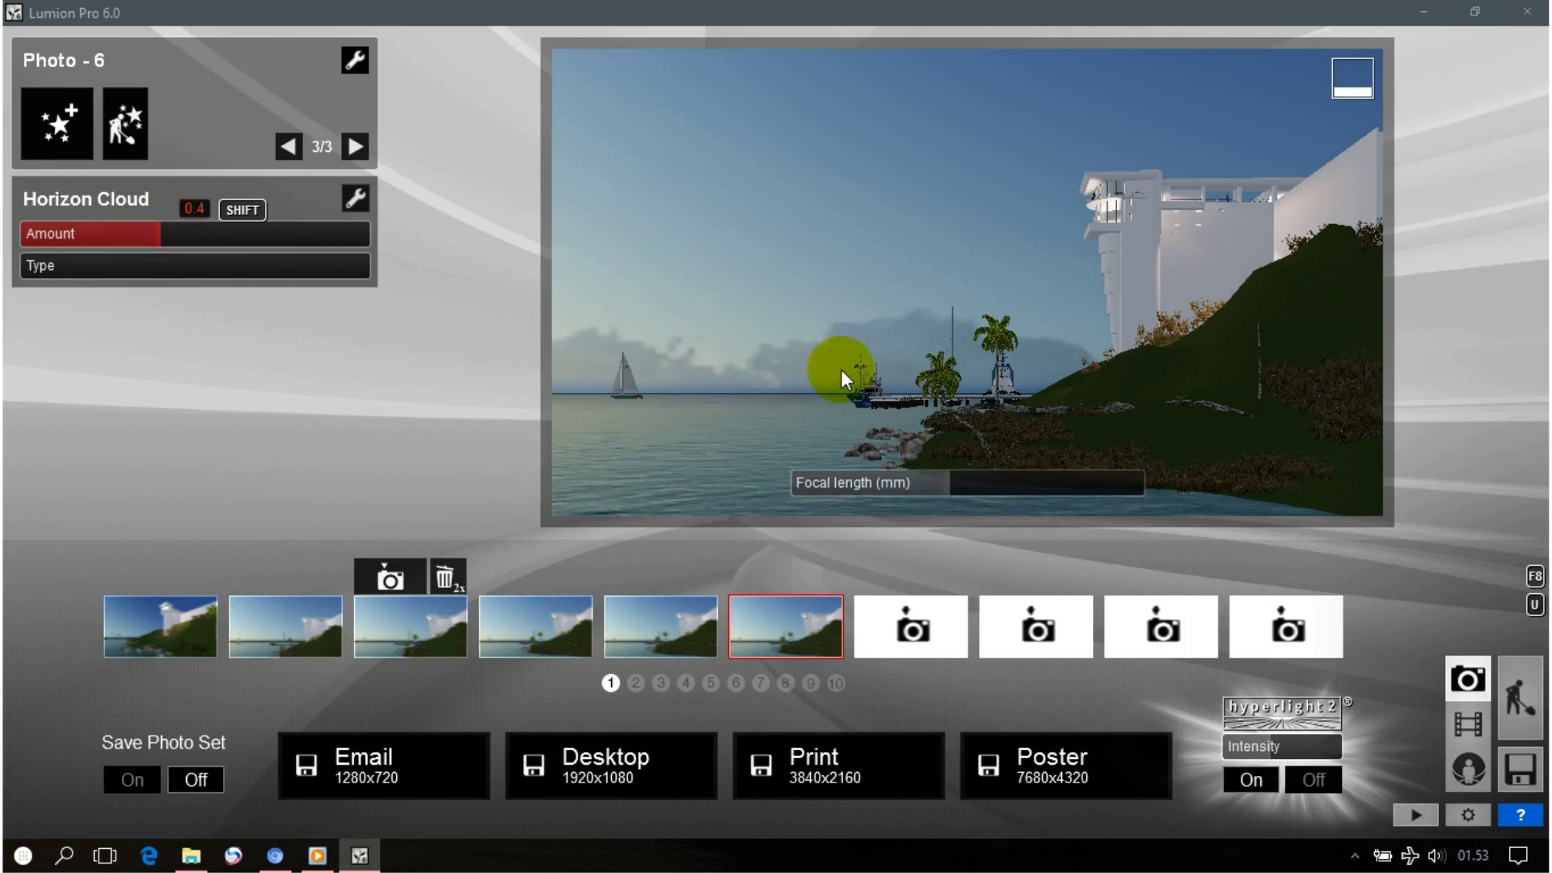
left_click_drag(36, 267, 153, 268)
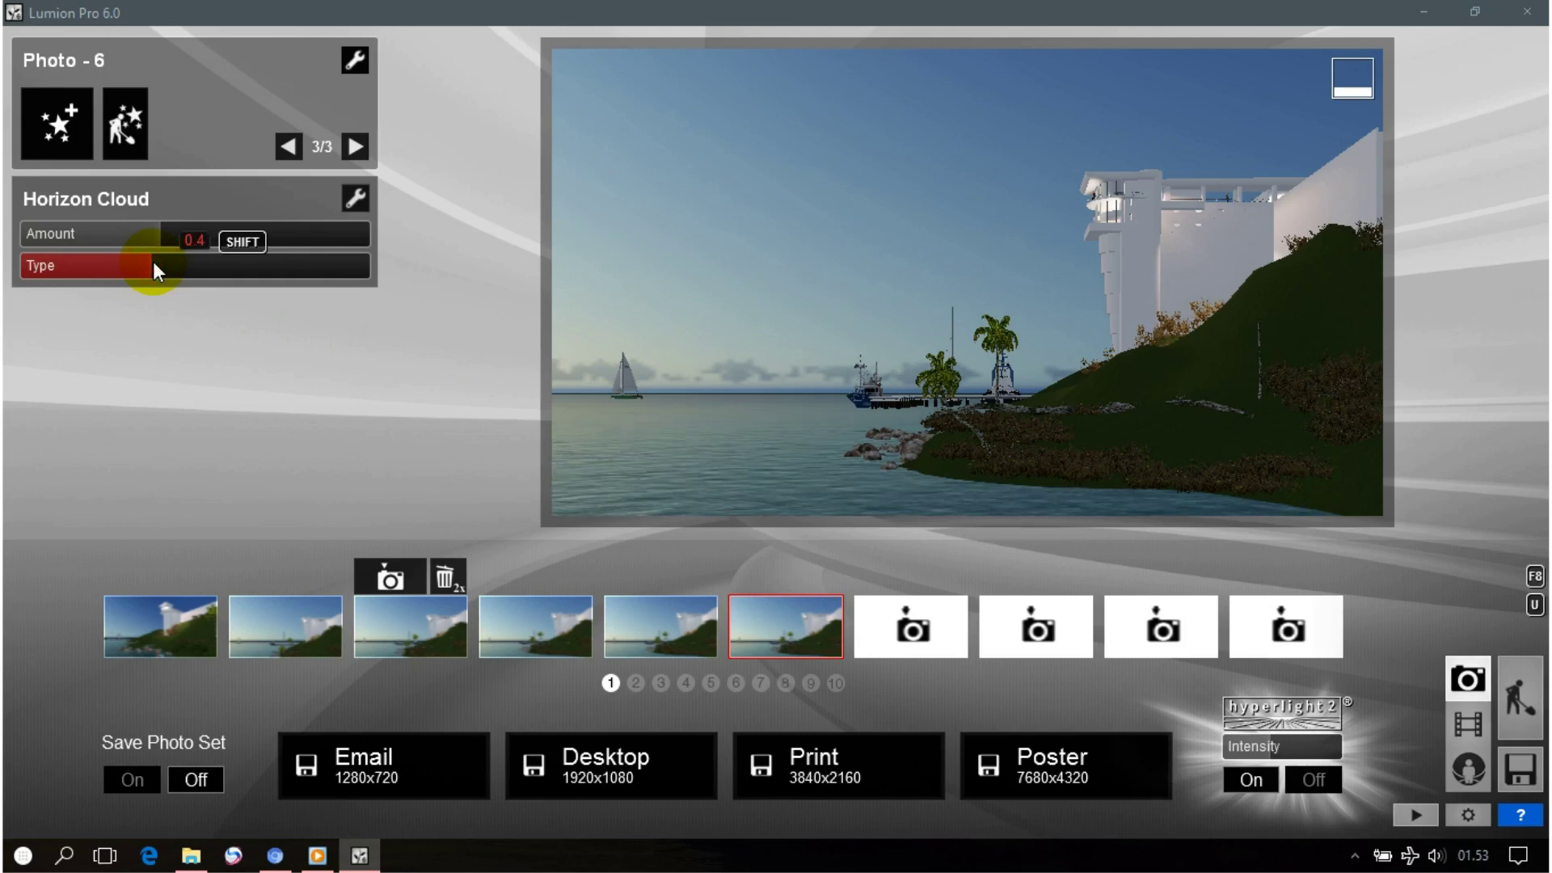
left_click_drag(153, 266, 154, 267, "shift")
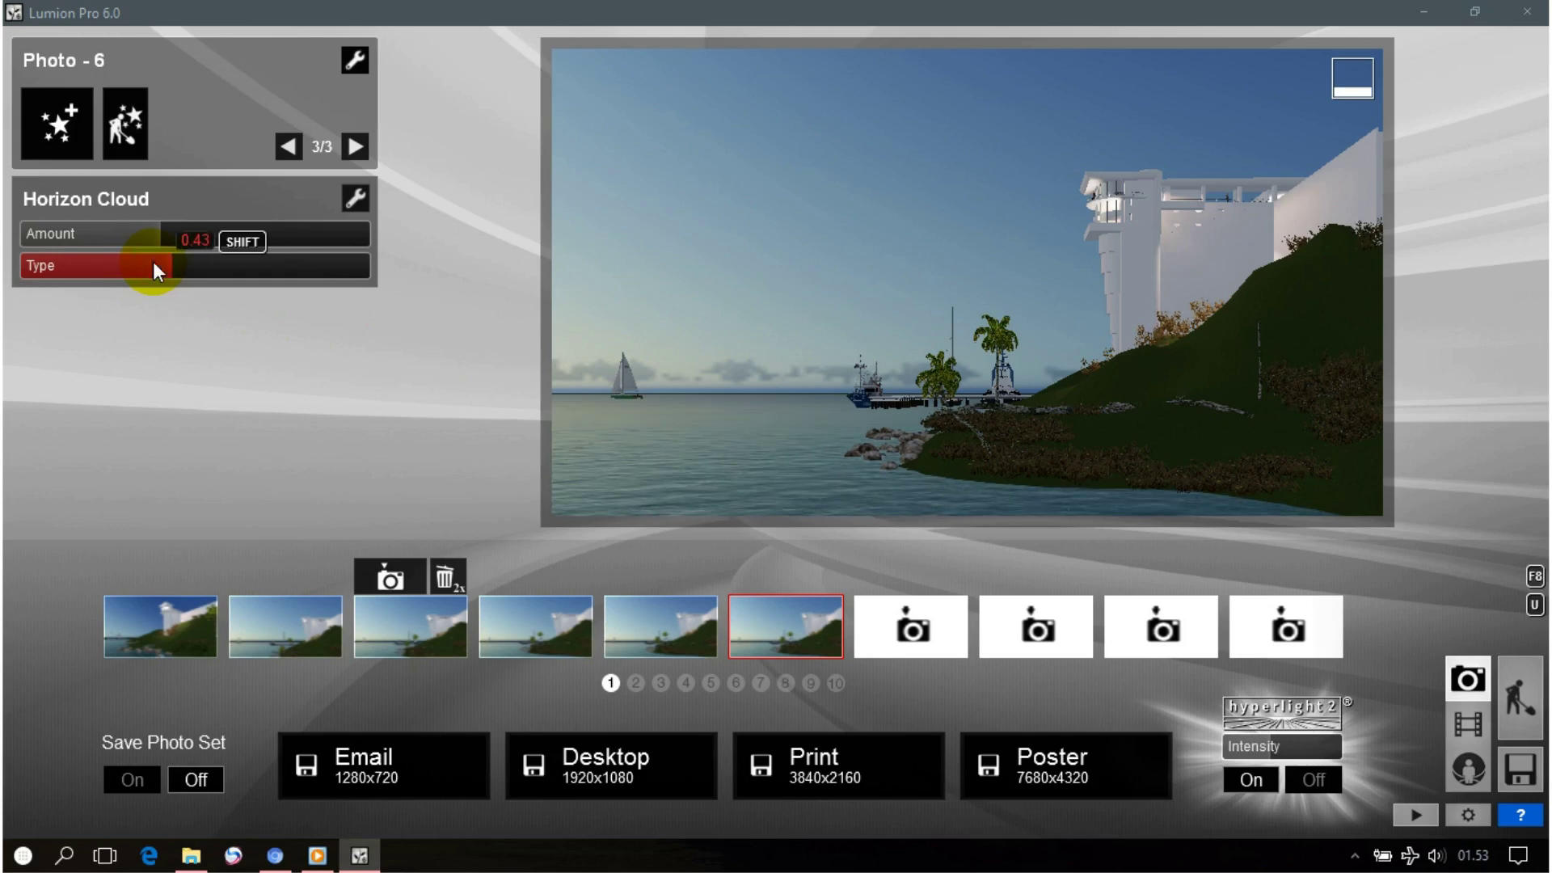
left_click_drag(153, 261, 154, 260, "shift")
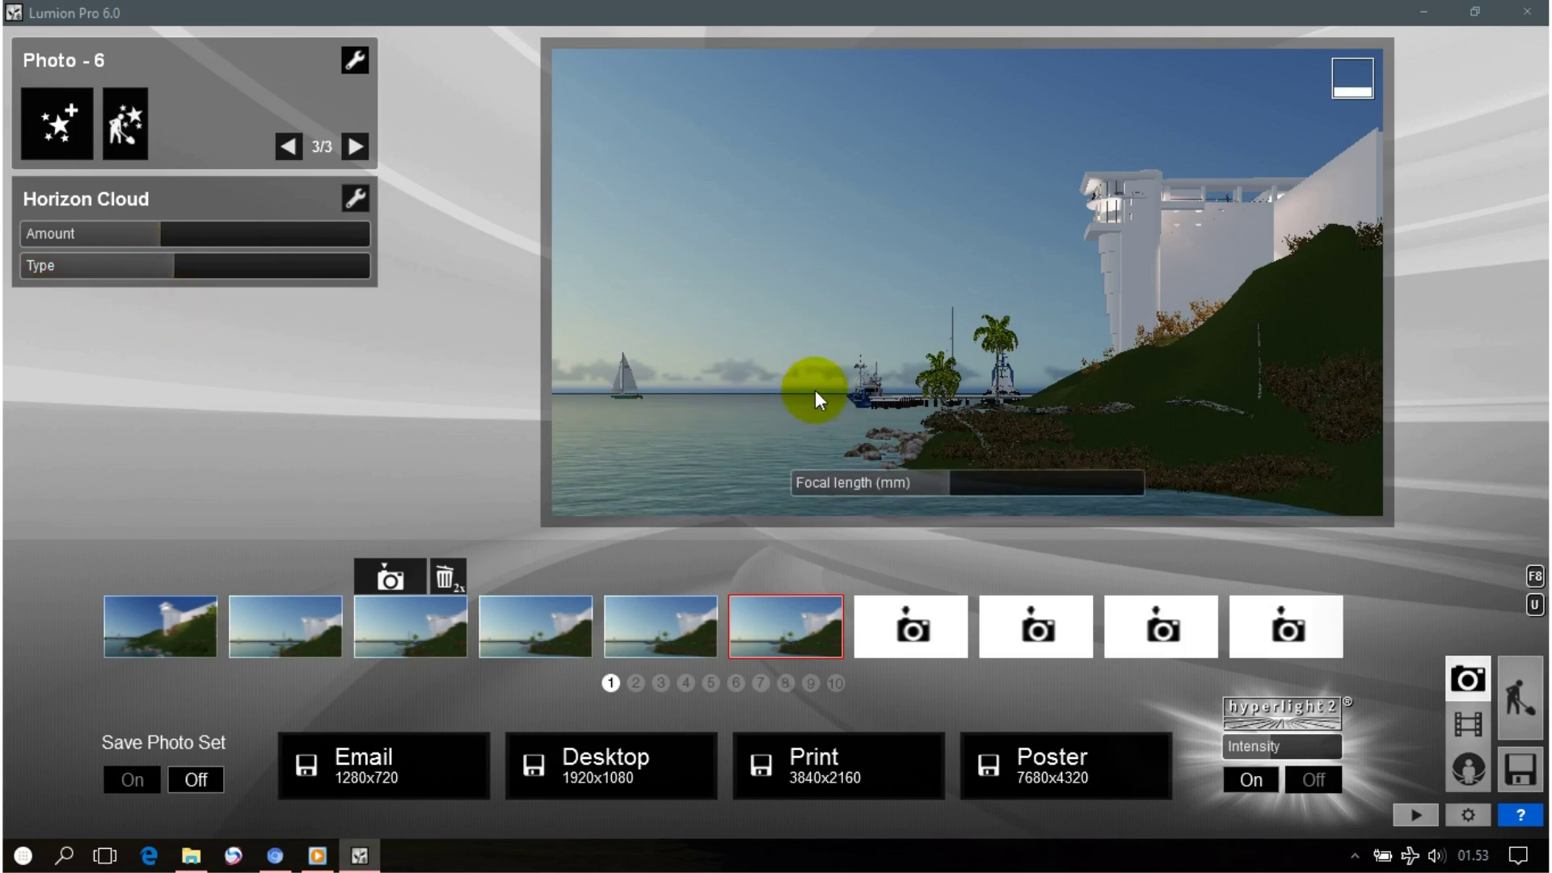
left_click(65, 131)
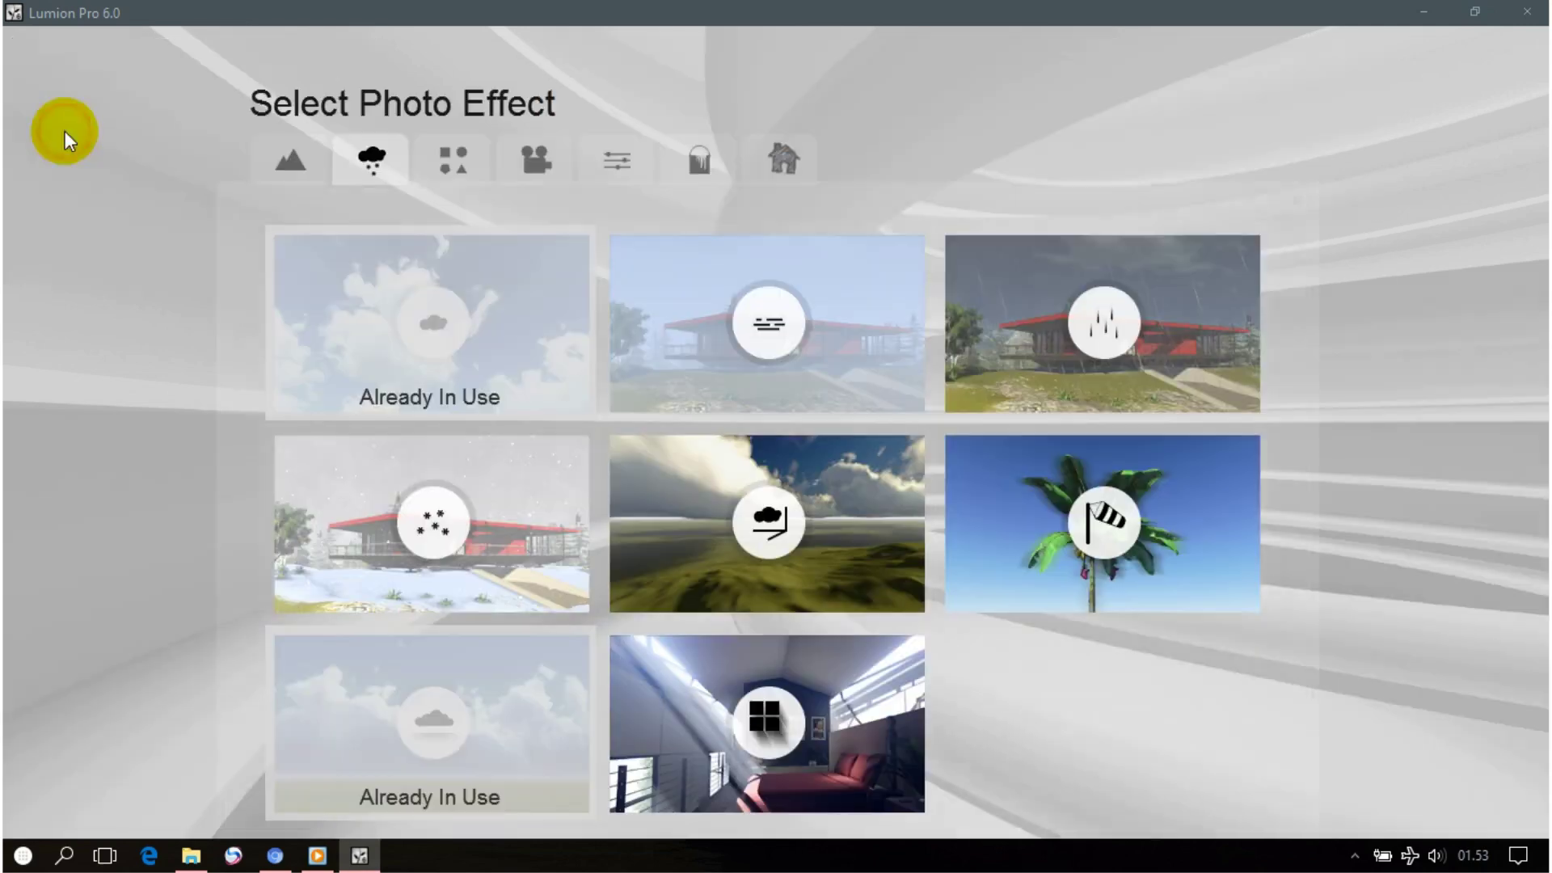
left_click(306, 171)
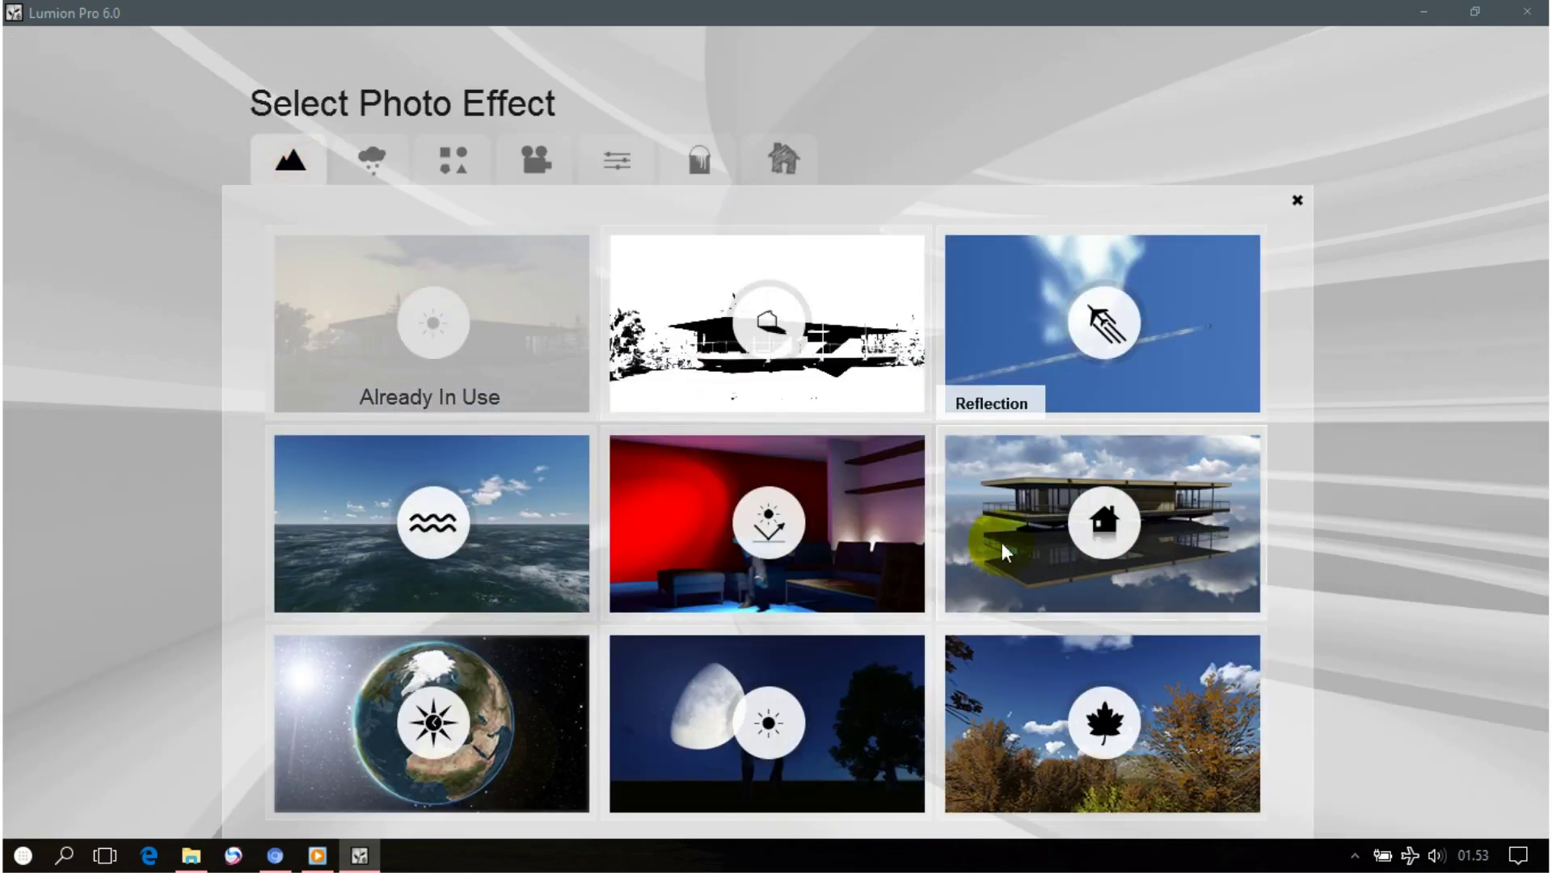
Add a Reflection effect and make the sea surface its reflection plane.
left_click(1104, 522)
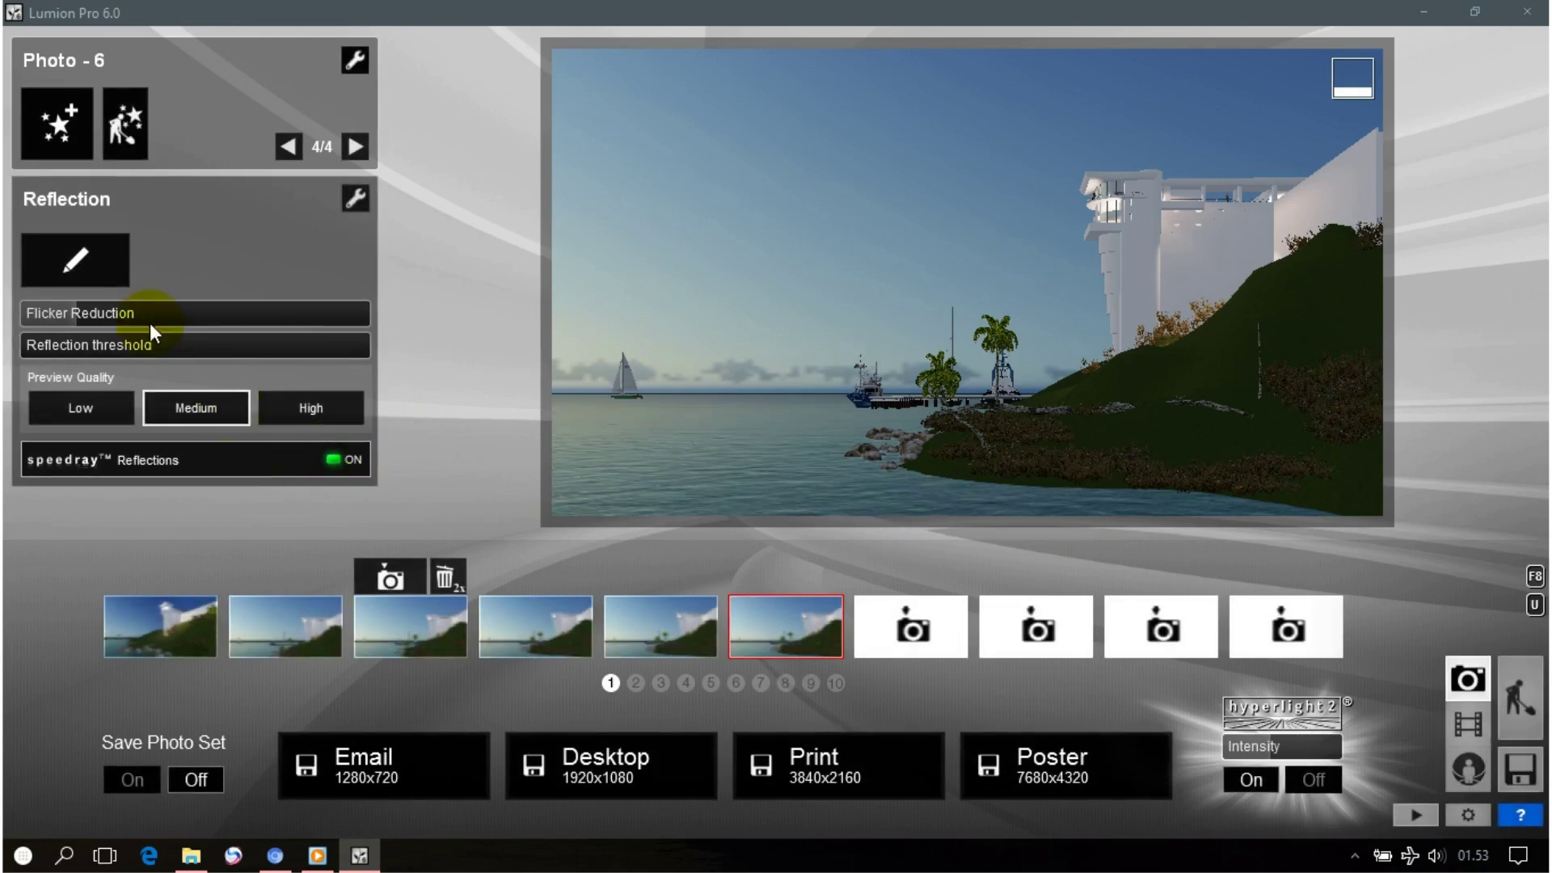
left_click(67, 254)
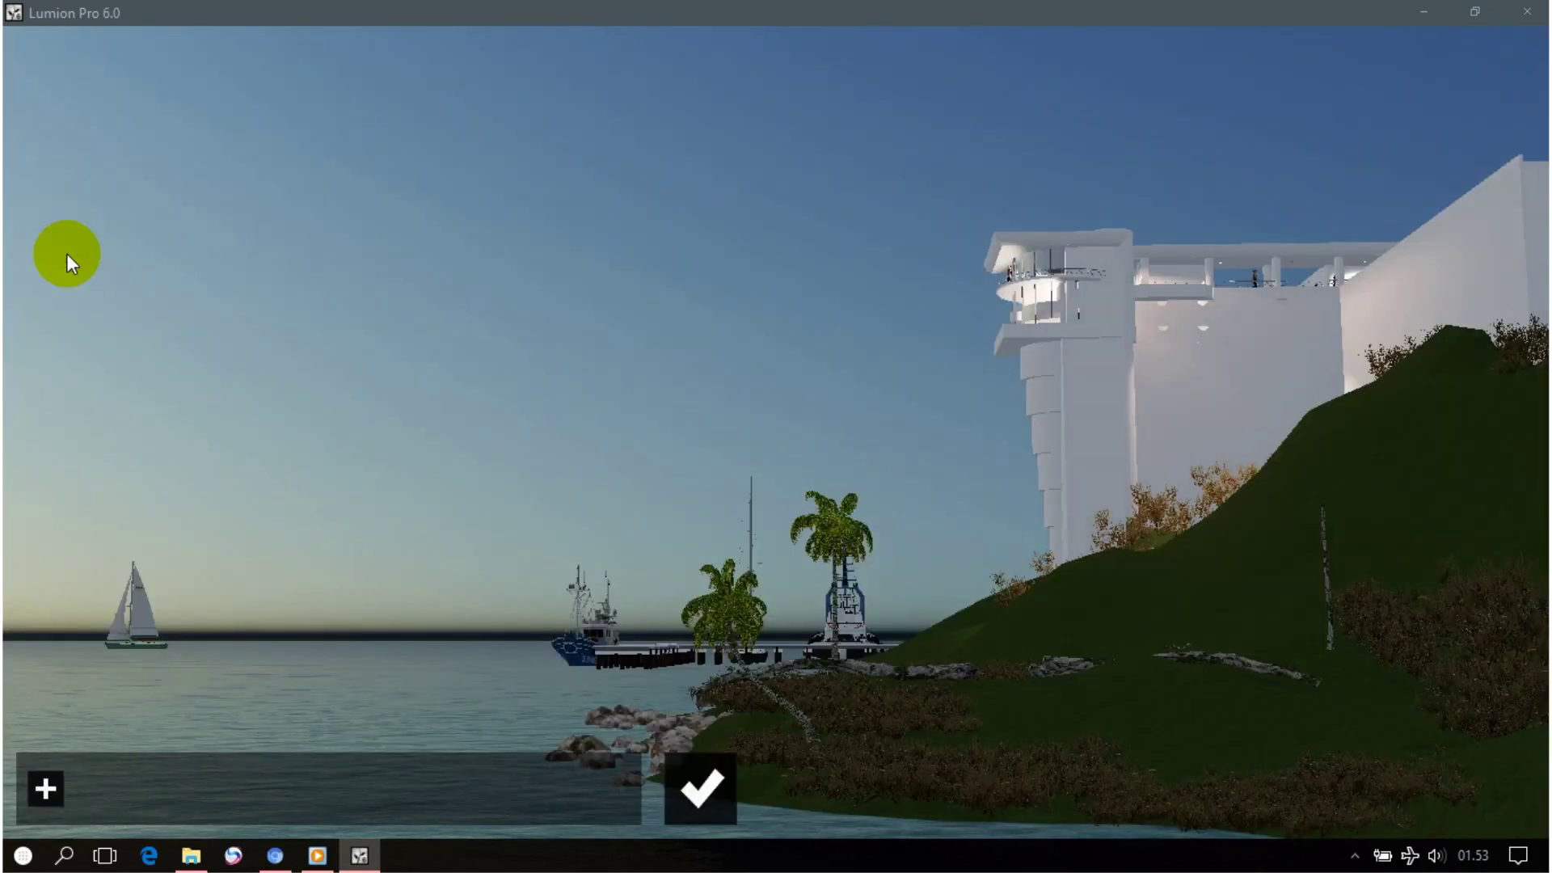
left_click(47, 782)
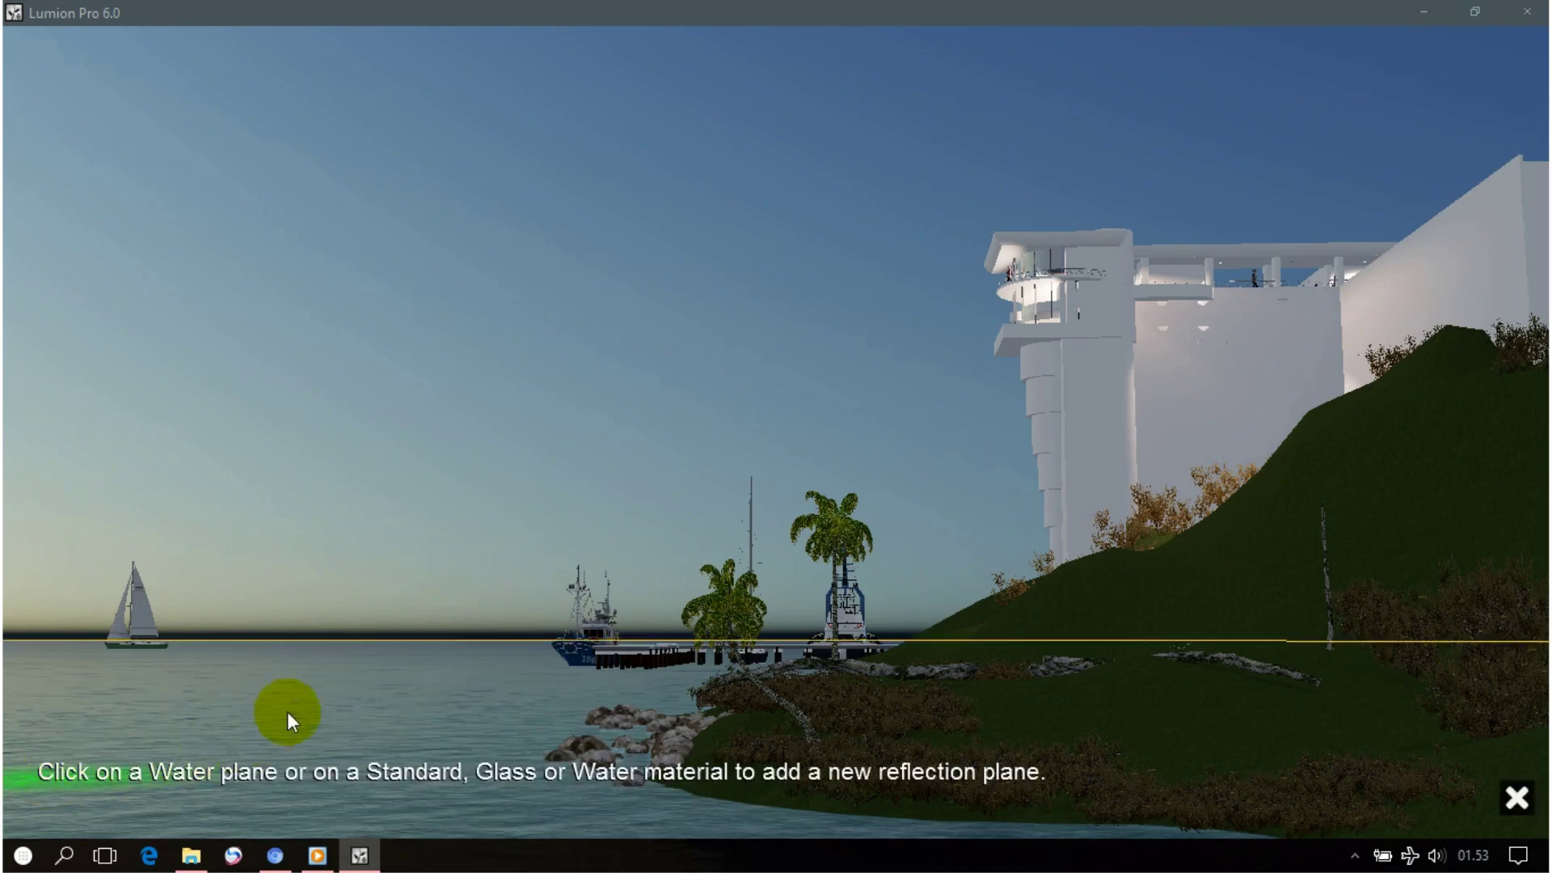
left_click(304, 697)
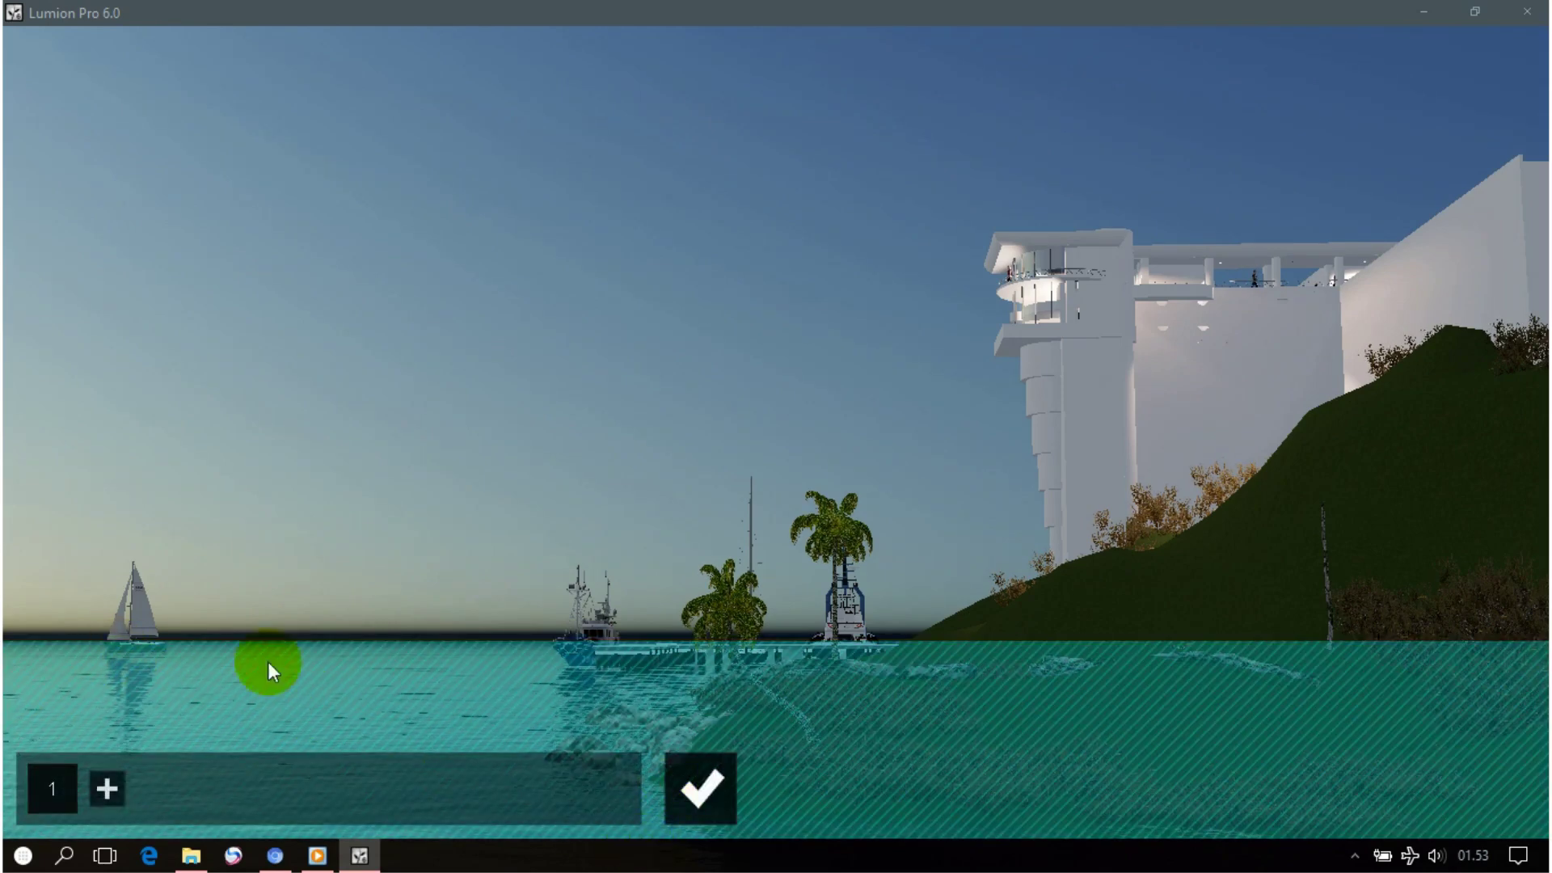
left_click(671, 781)
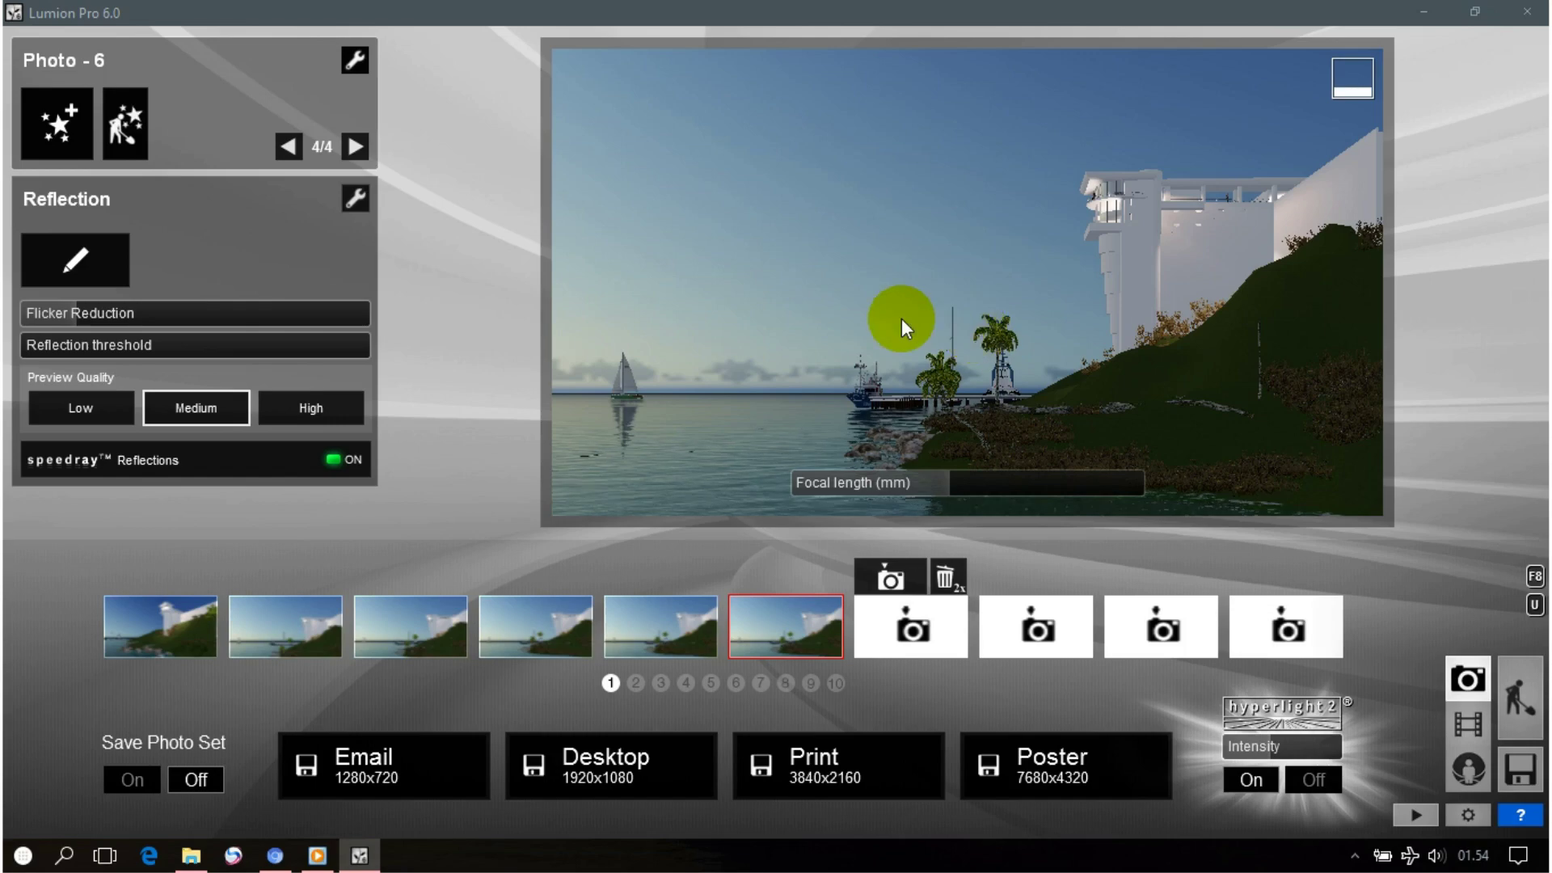
left_click(47, 130)
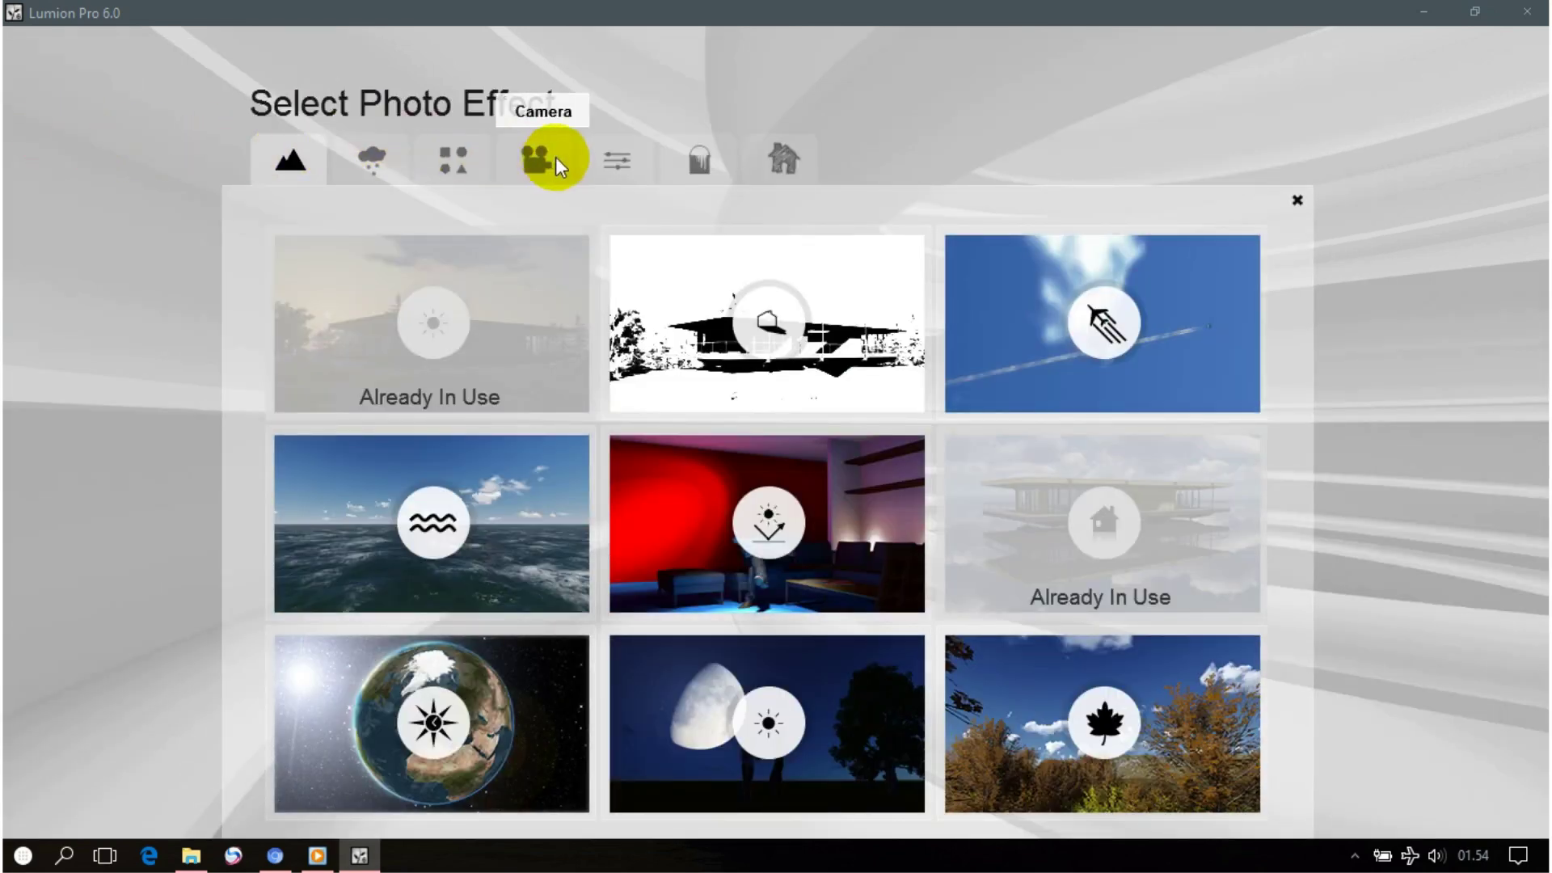
Add an Analog Color Lab style effect with style 1.2 for a warm sepia tone.
left_click(616, 162)
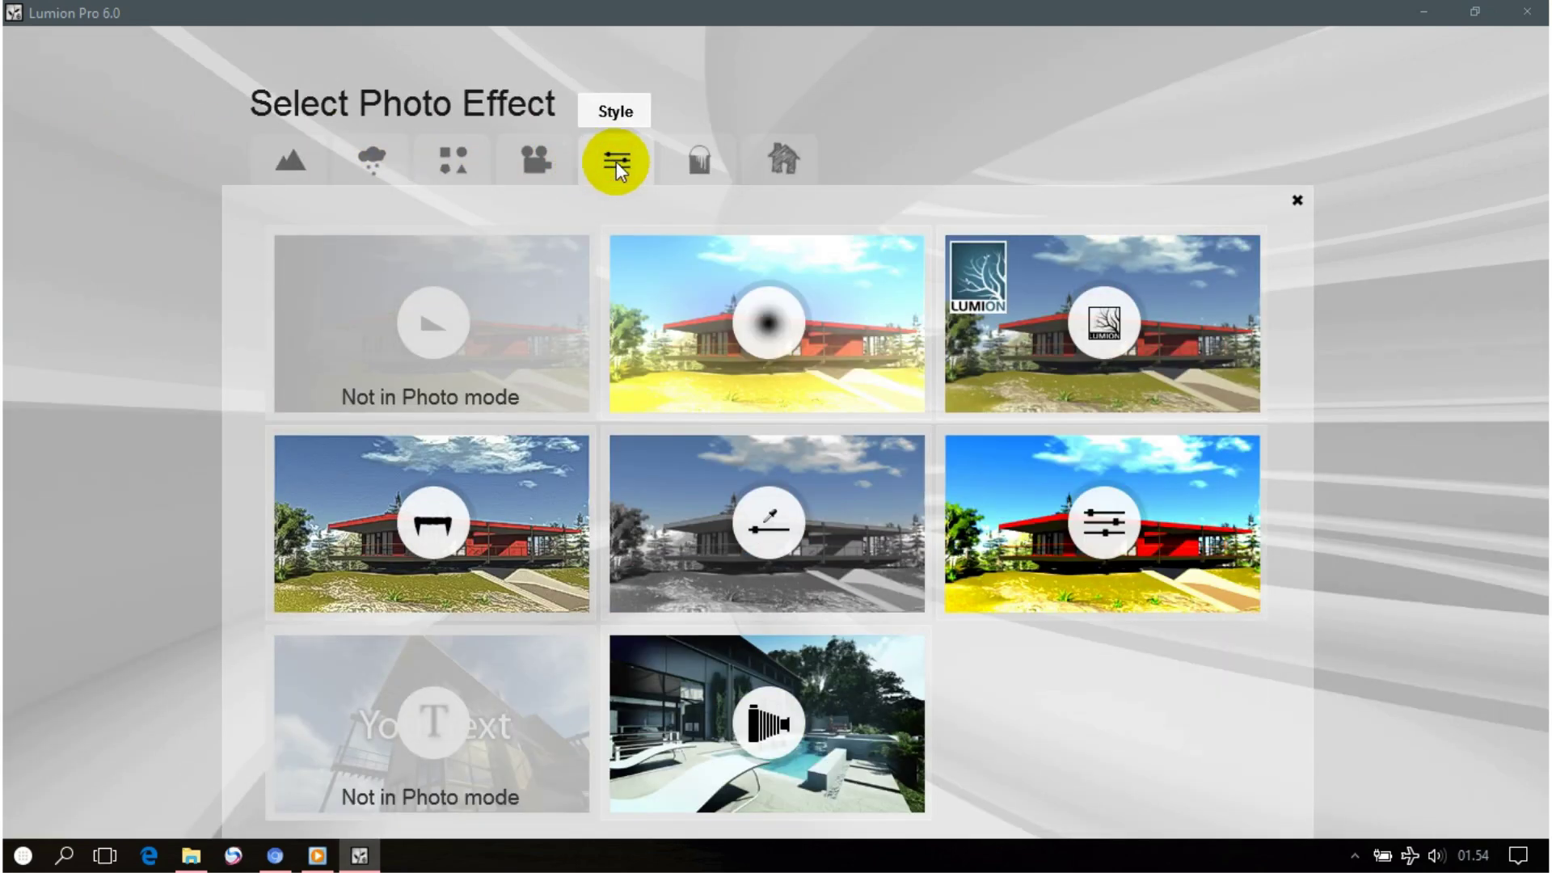
left_click(781, 688)
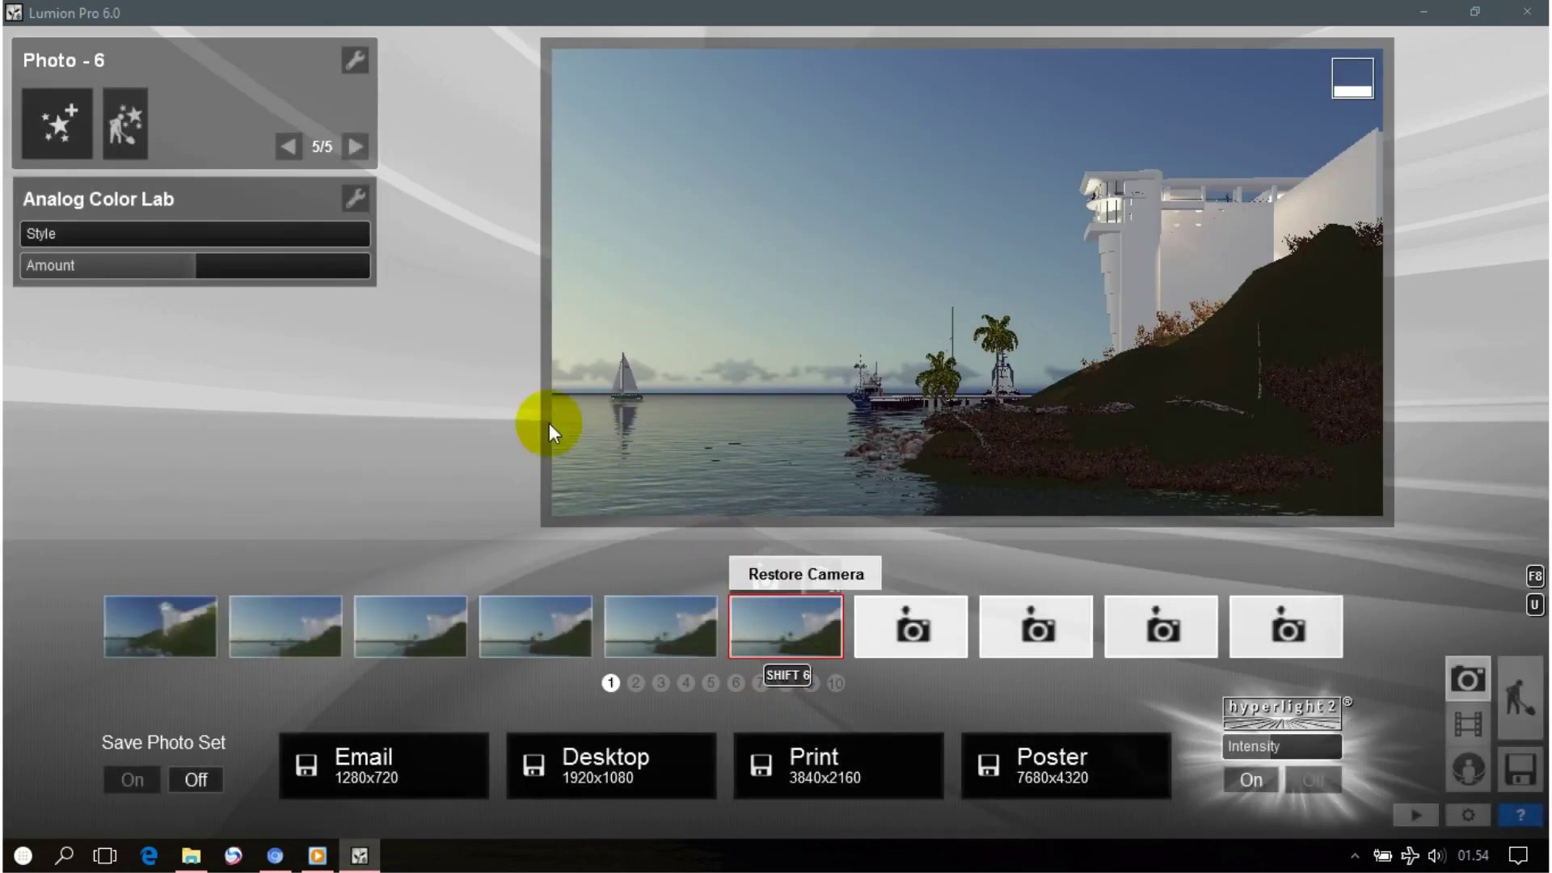
left_click(56, 235)
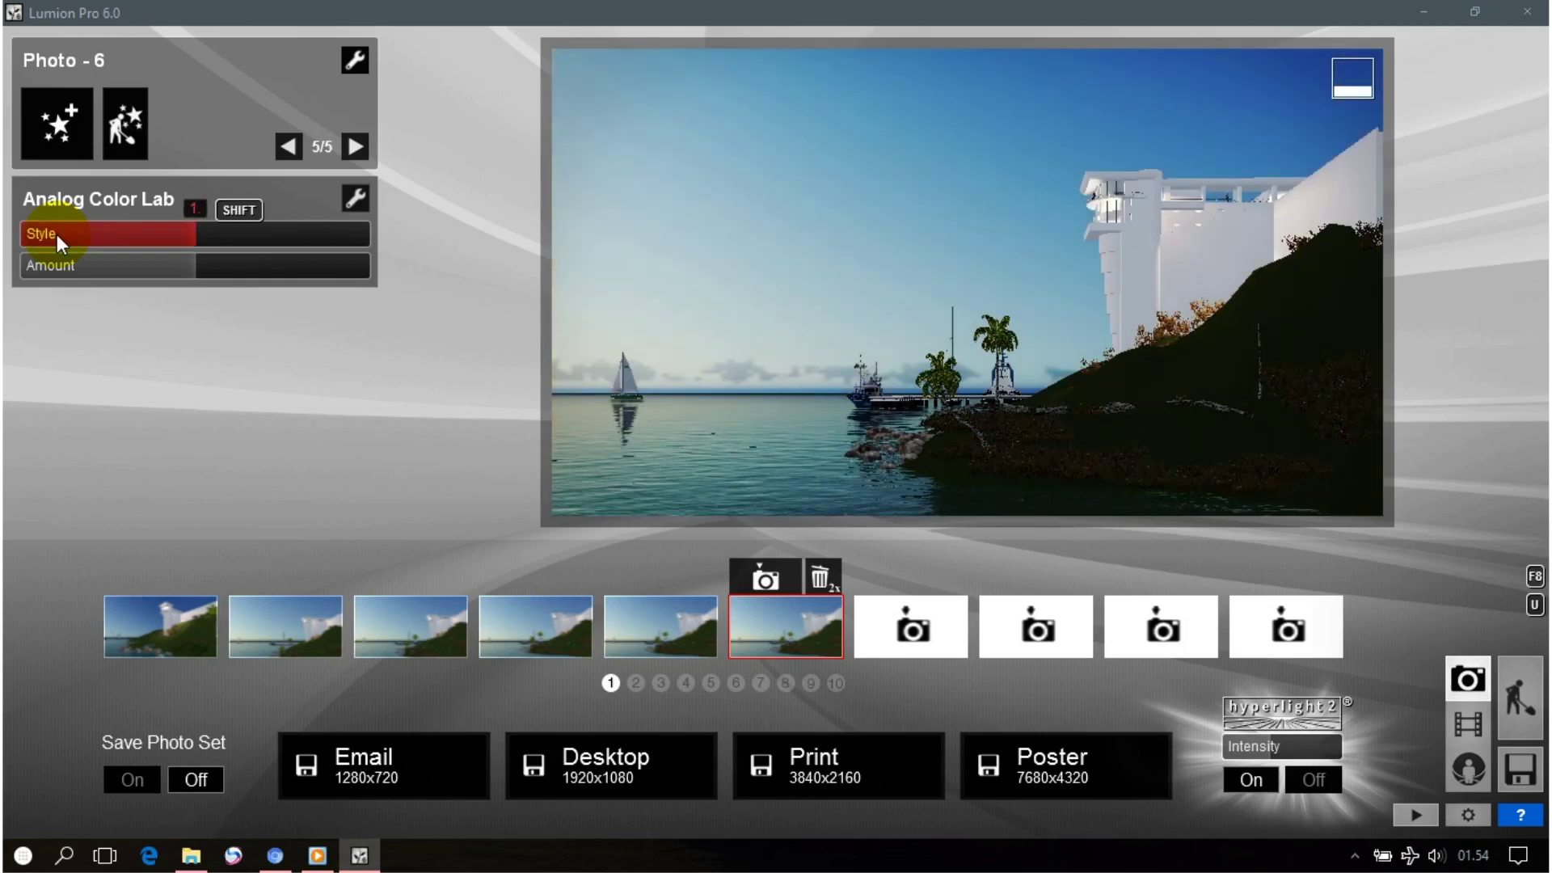
type("37")
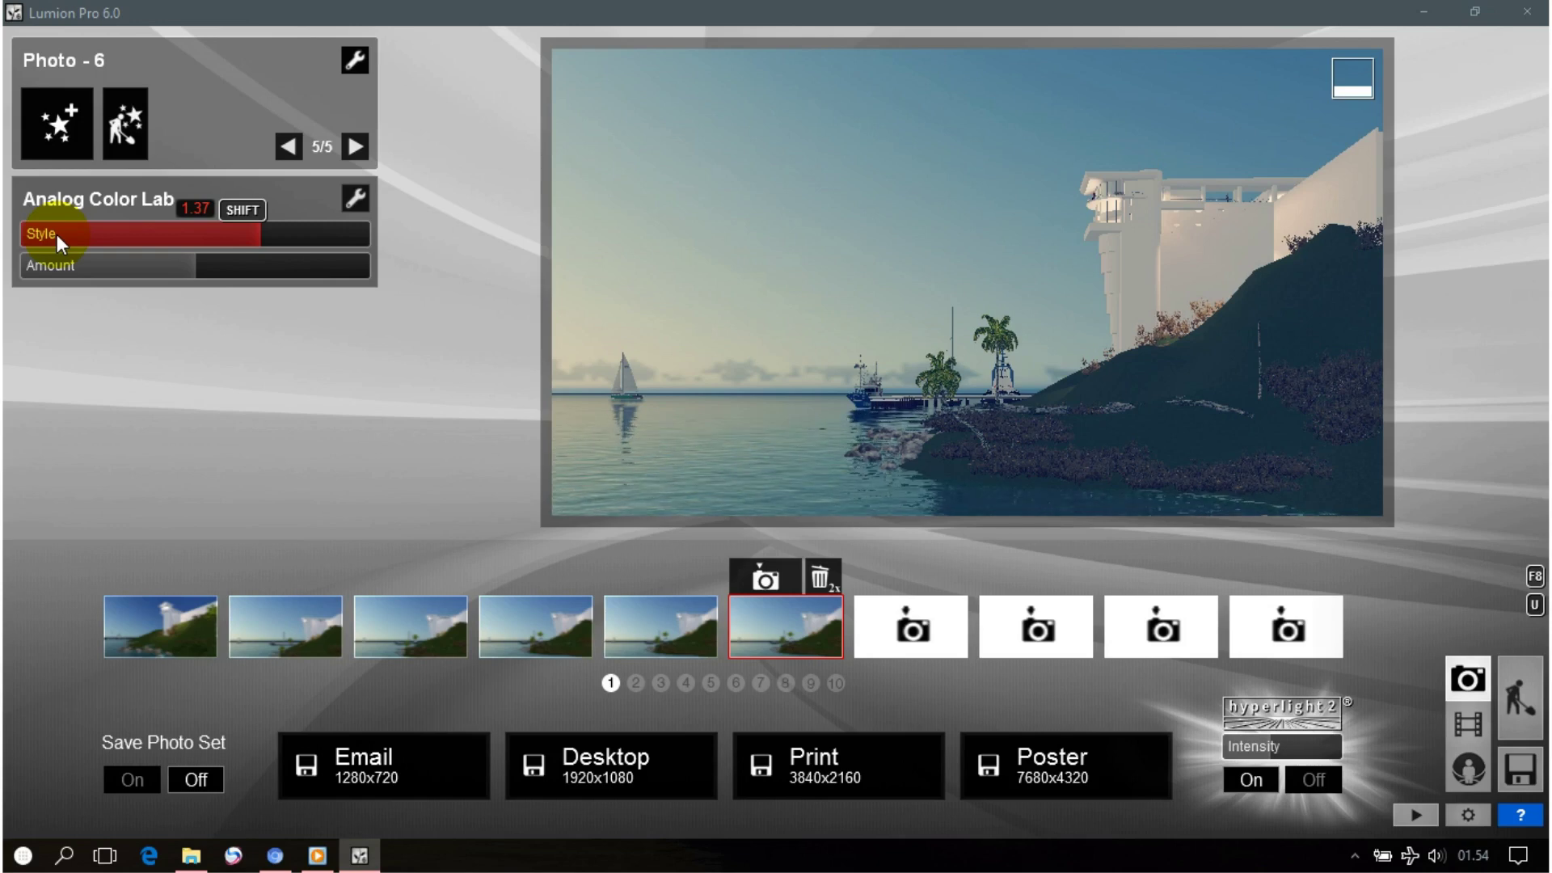
type("69")
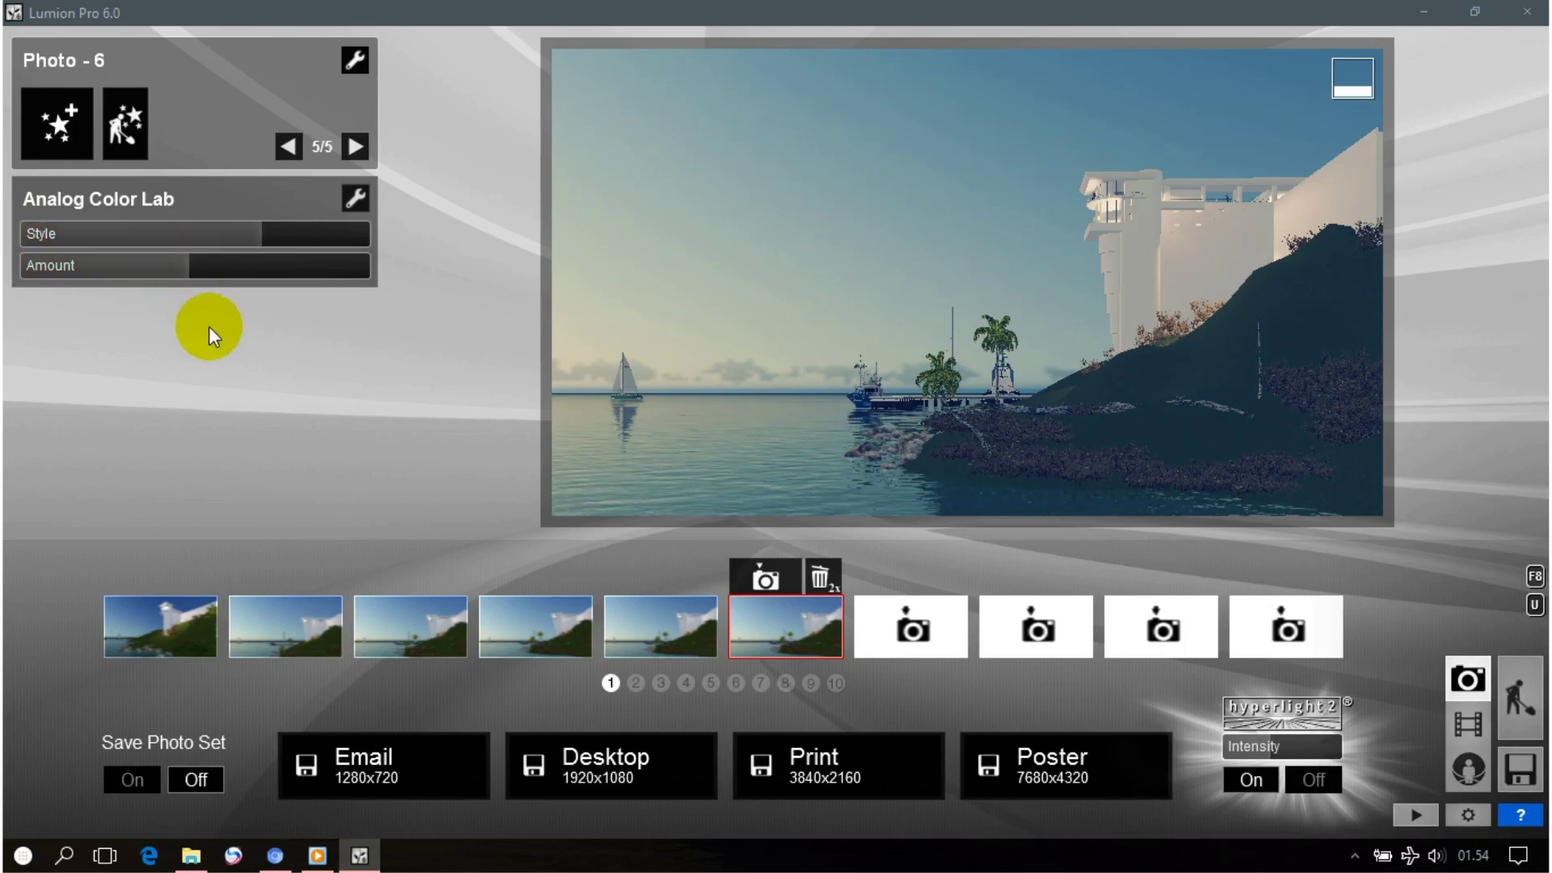
left_click(249, 230)
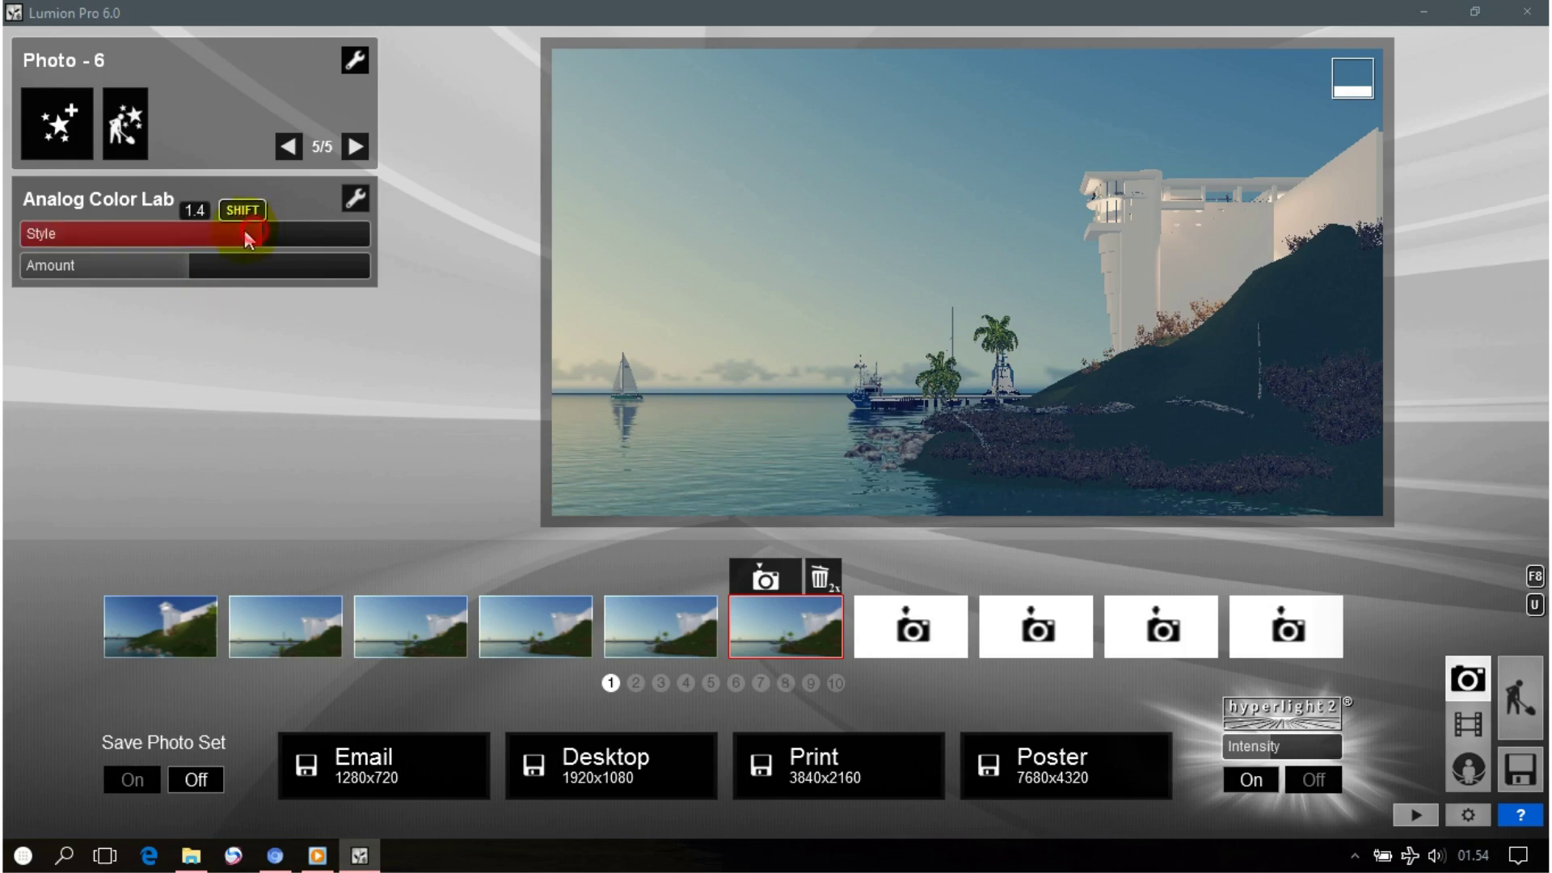
left_click_drag(221, 230, 220, 231)
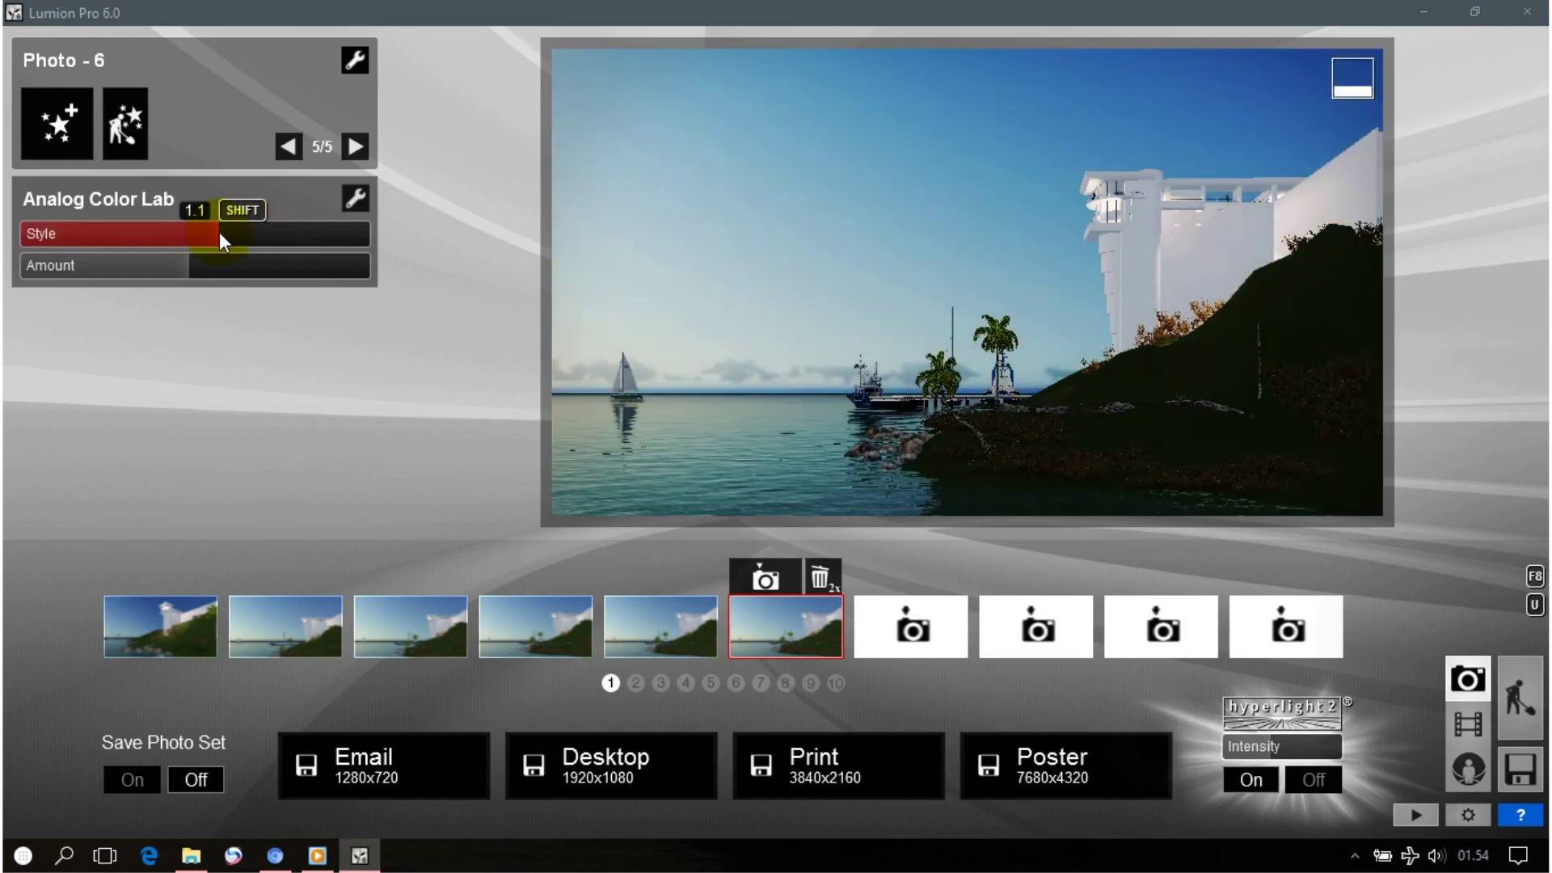
left_click(224, 234)
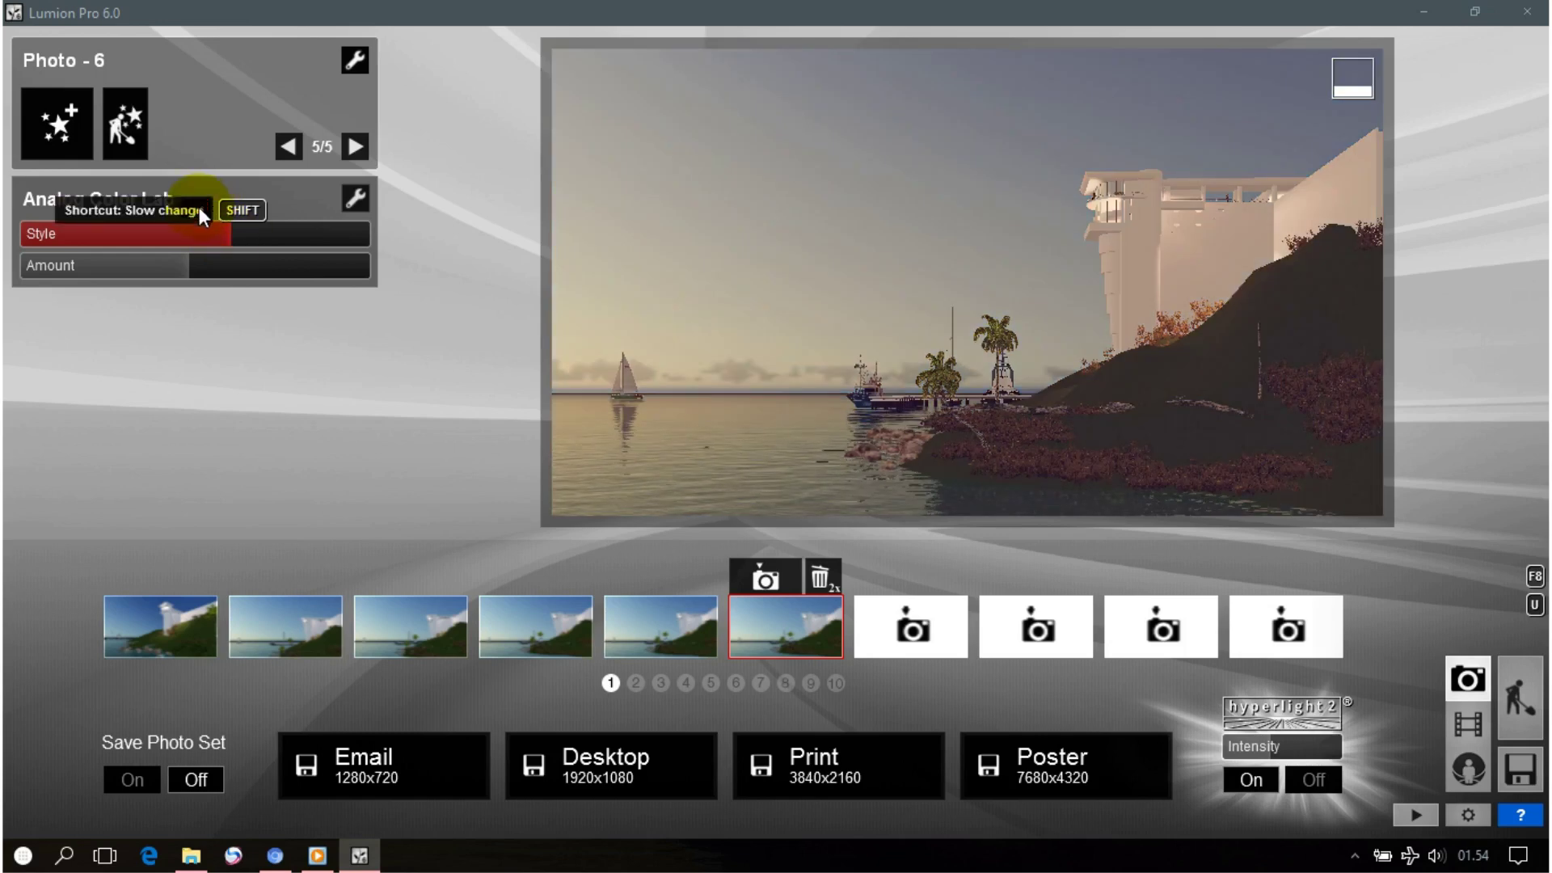
mouse_move(868, 400)
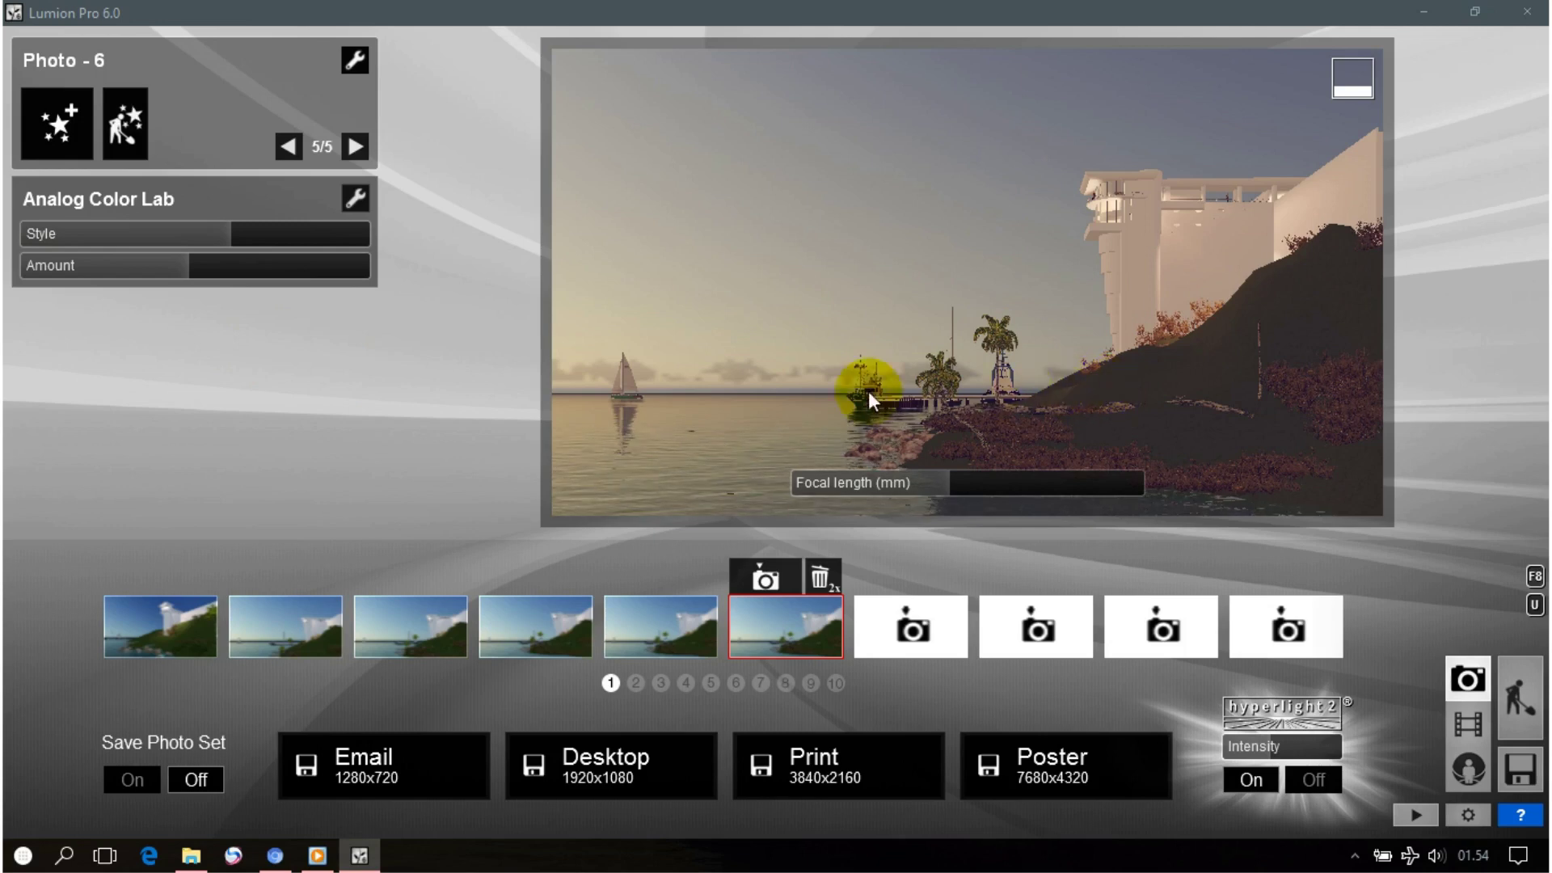
left_click(81, 146)
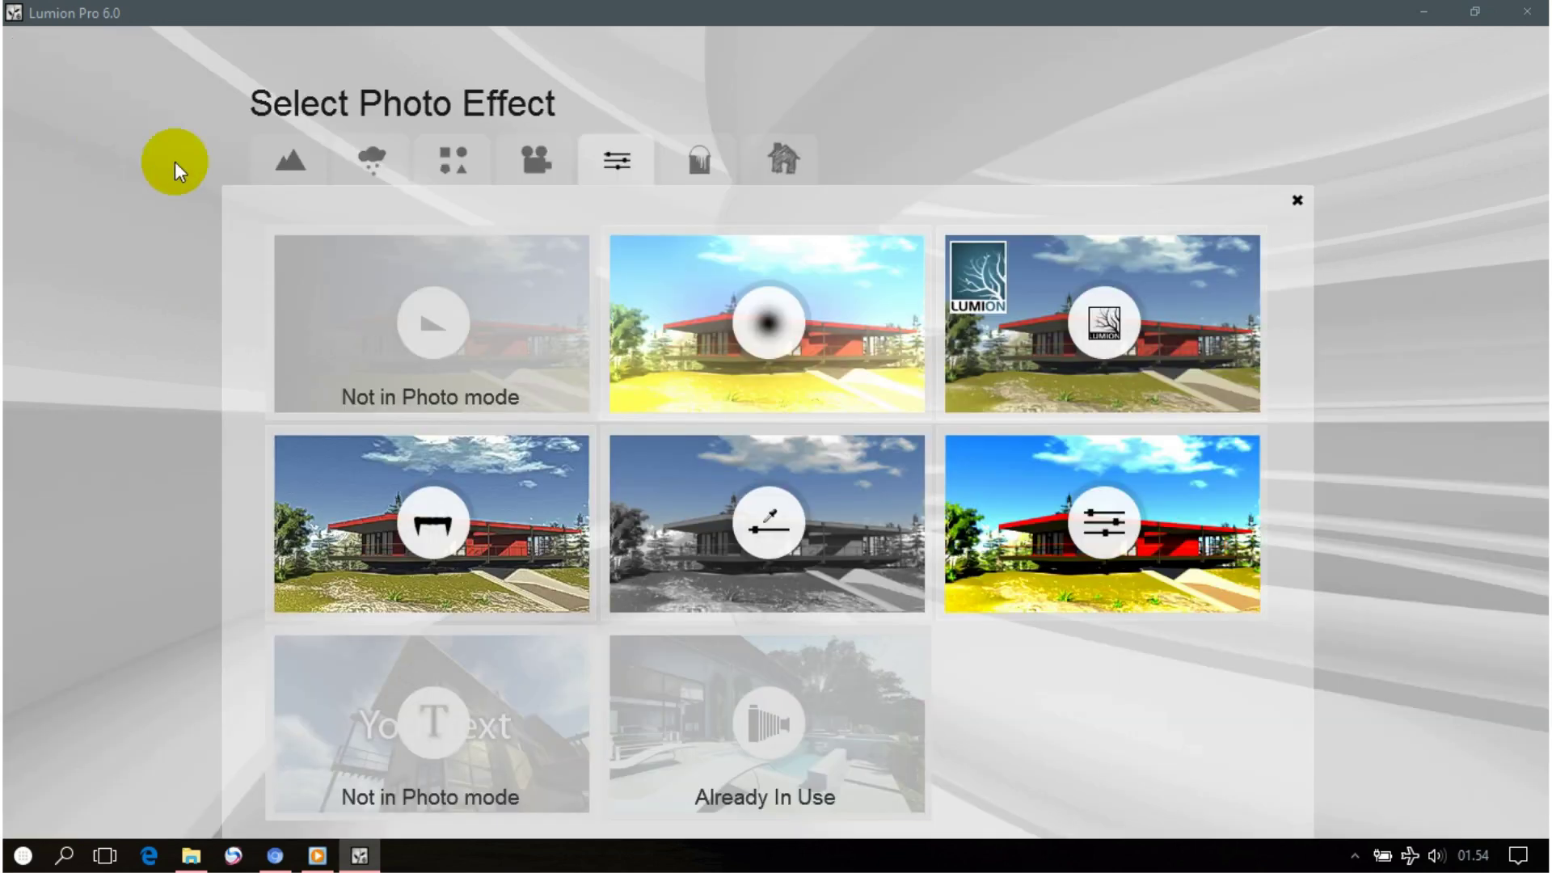
Add a Fog weather effect and raise its density to about 1.37.
left_click(393, 168)
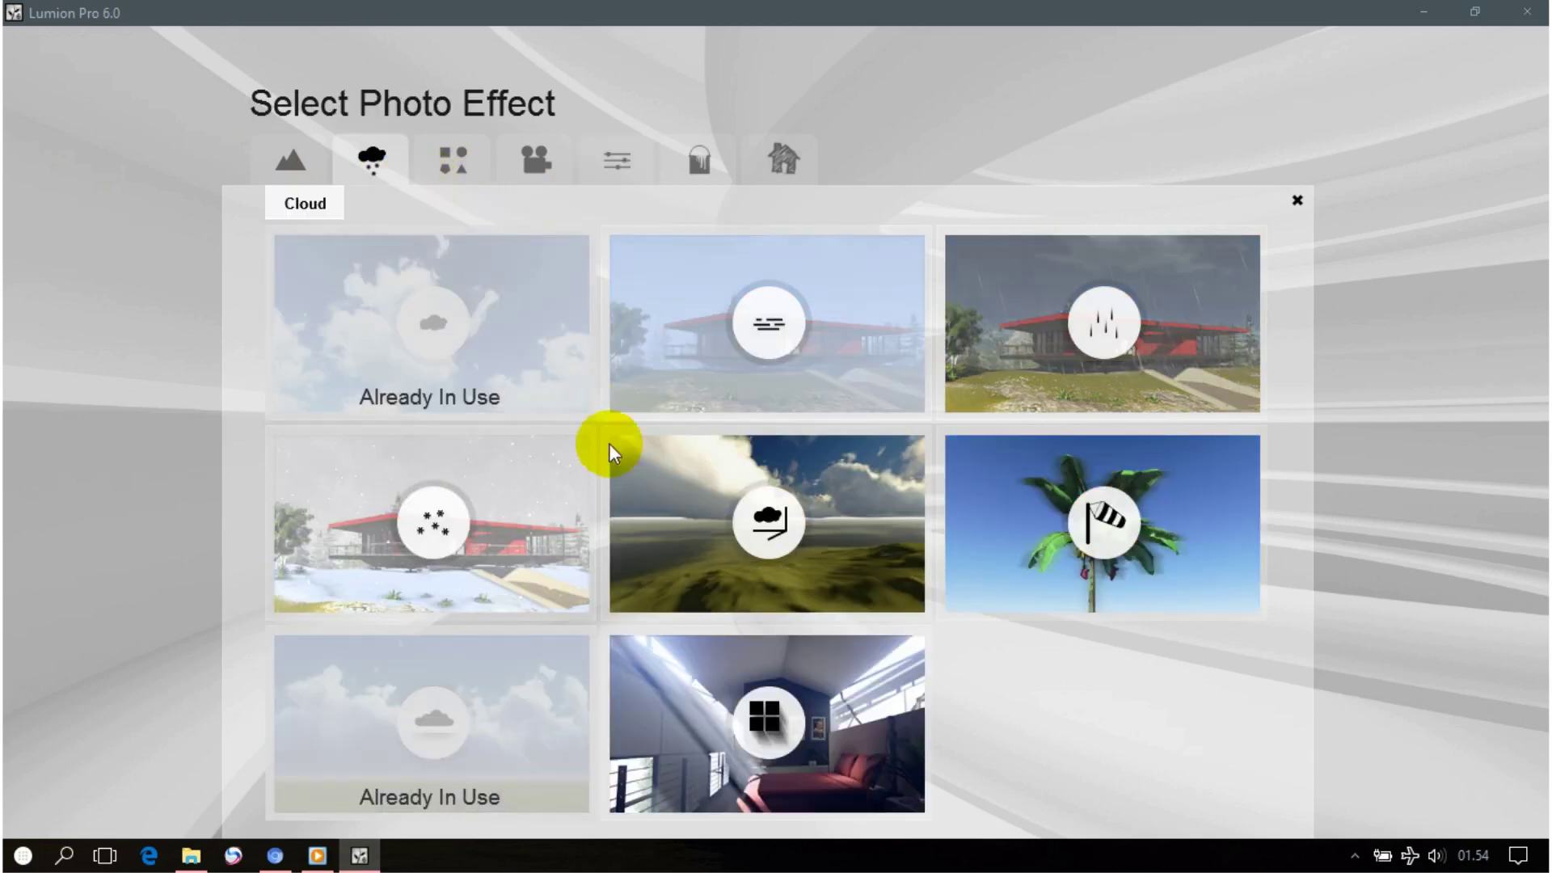
left_click(778, 364)
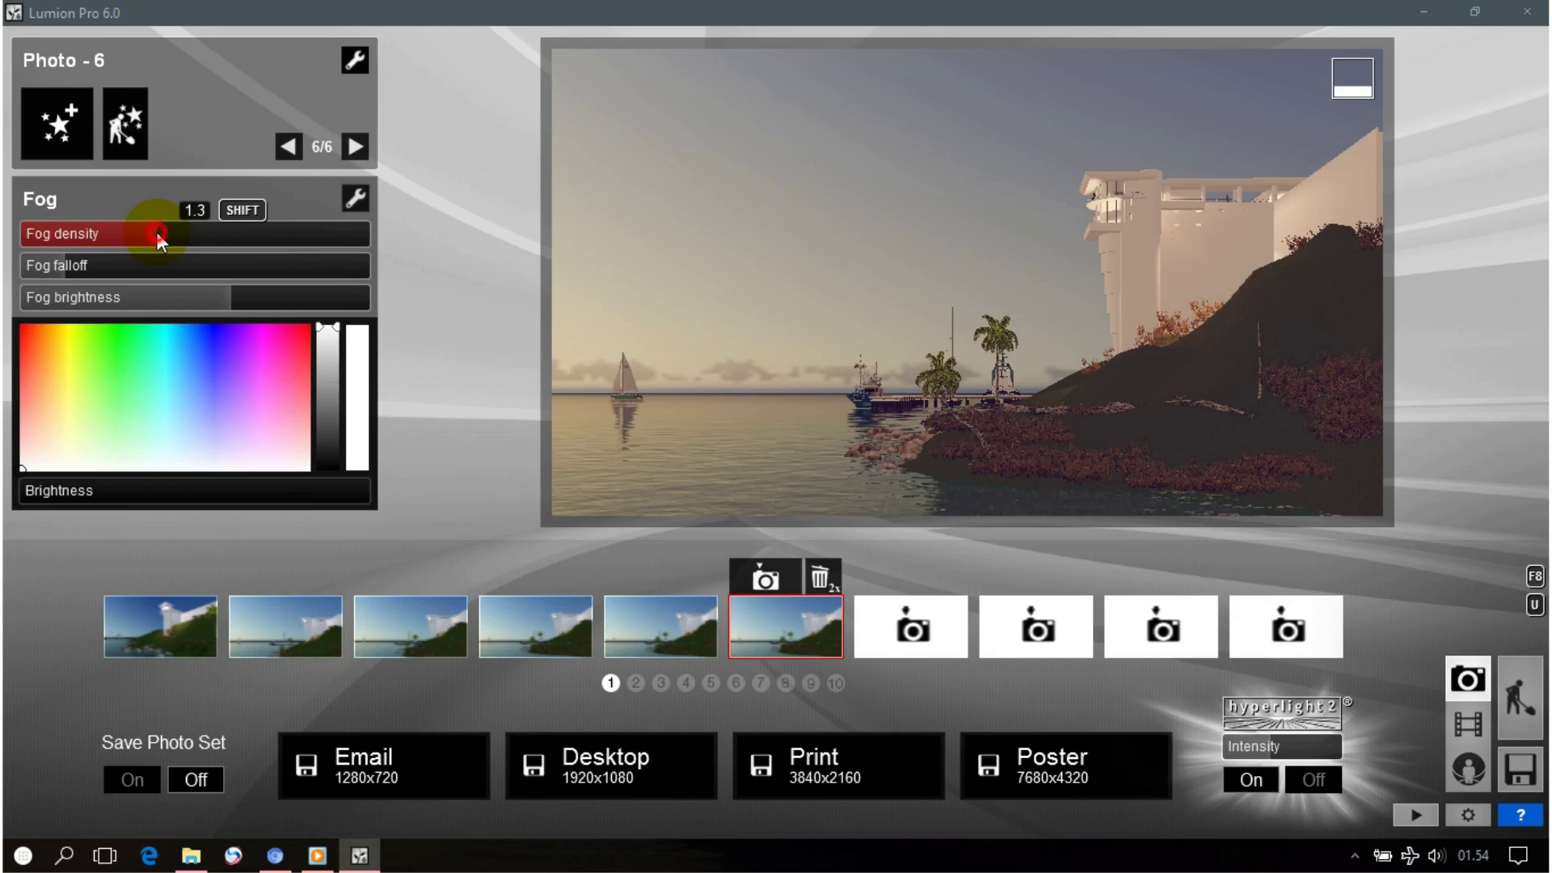
scroll(157, 233, "down", 2)
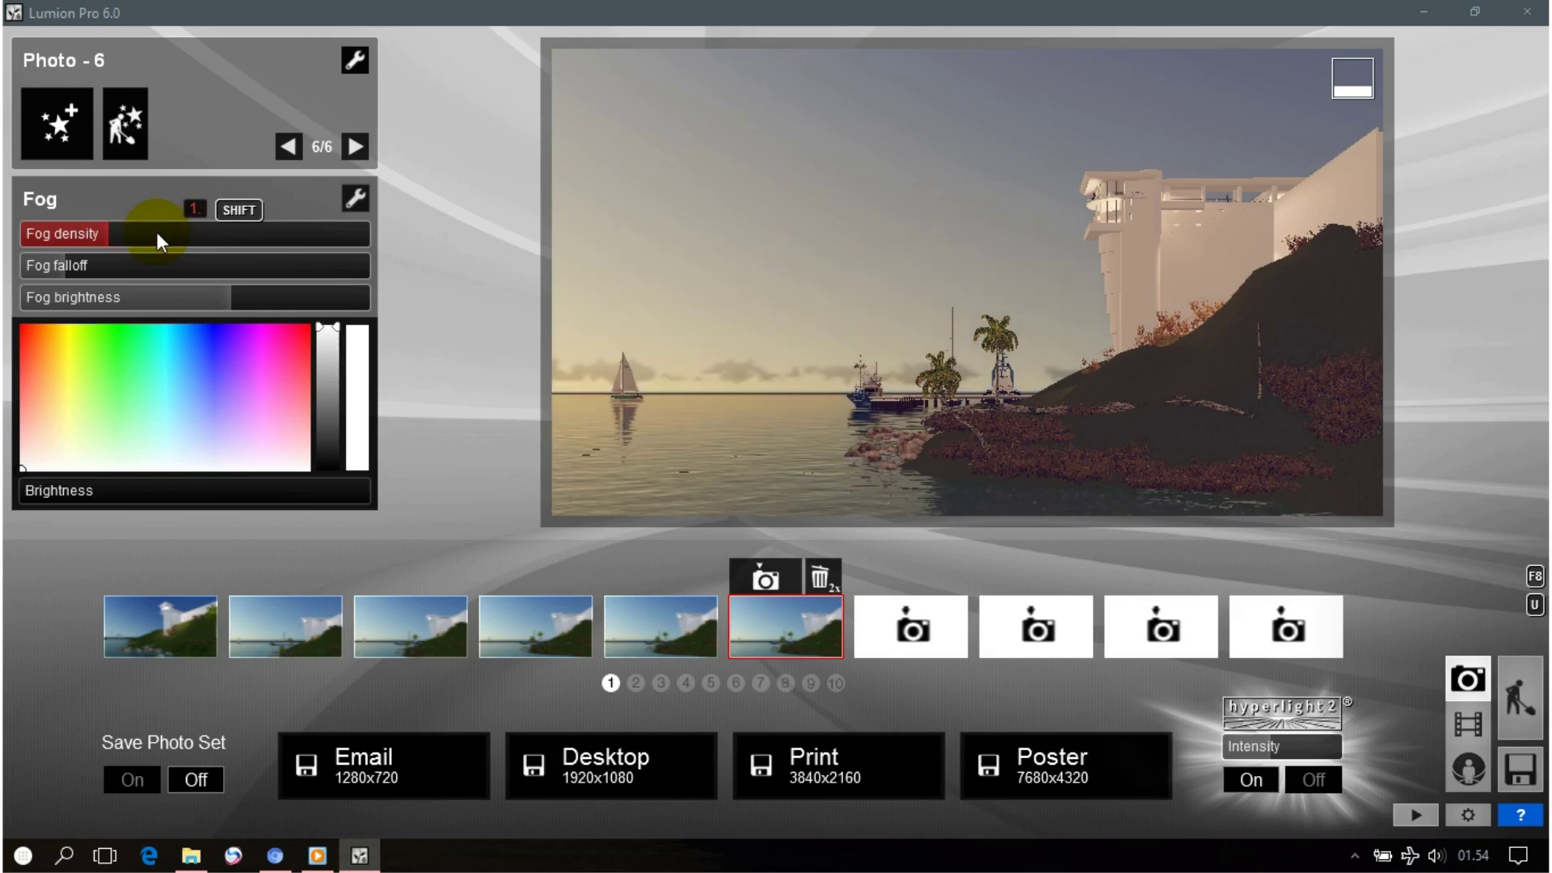
scroll(156, 231, "up", 2)
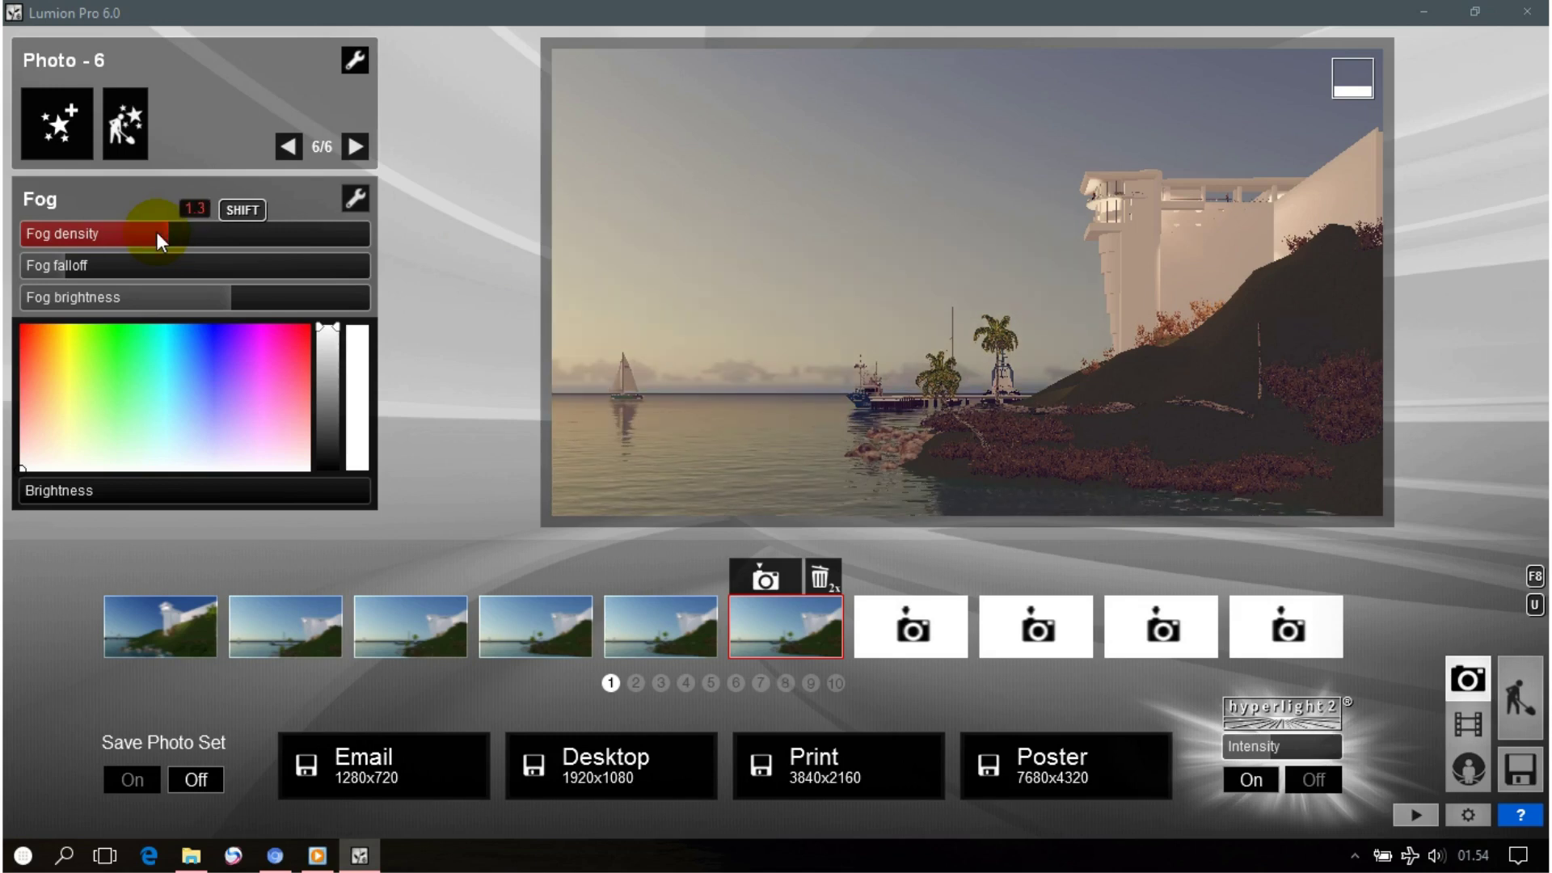
scroll(157, 231, "up", 2)
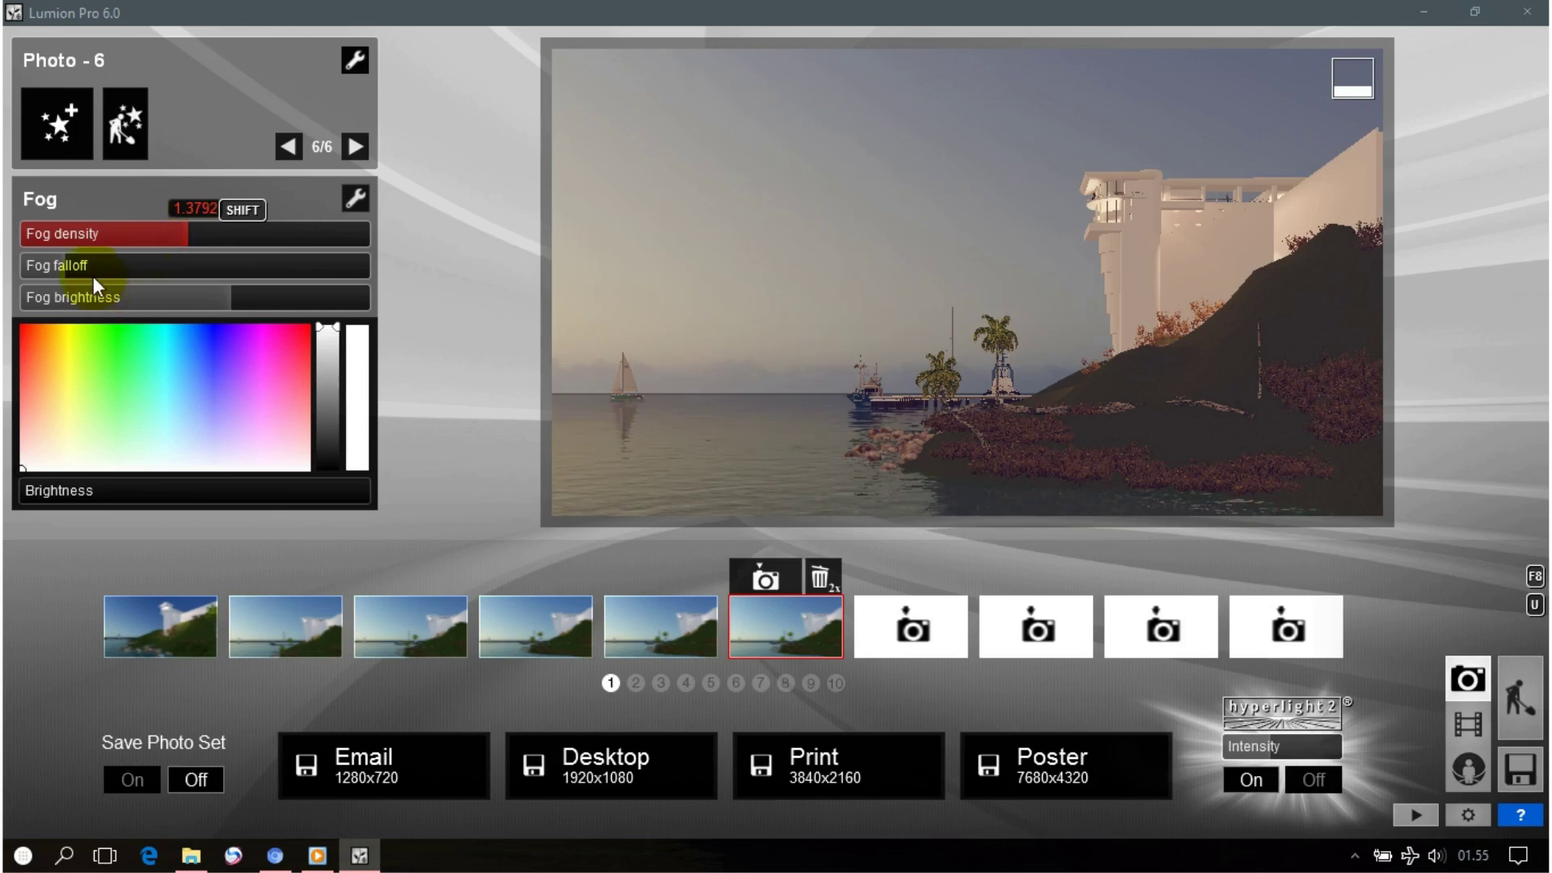
scroll(82, 262, "up", 2)
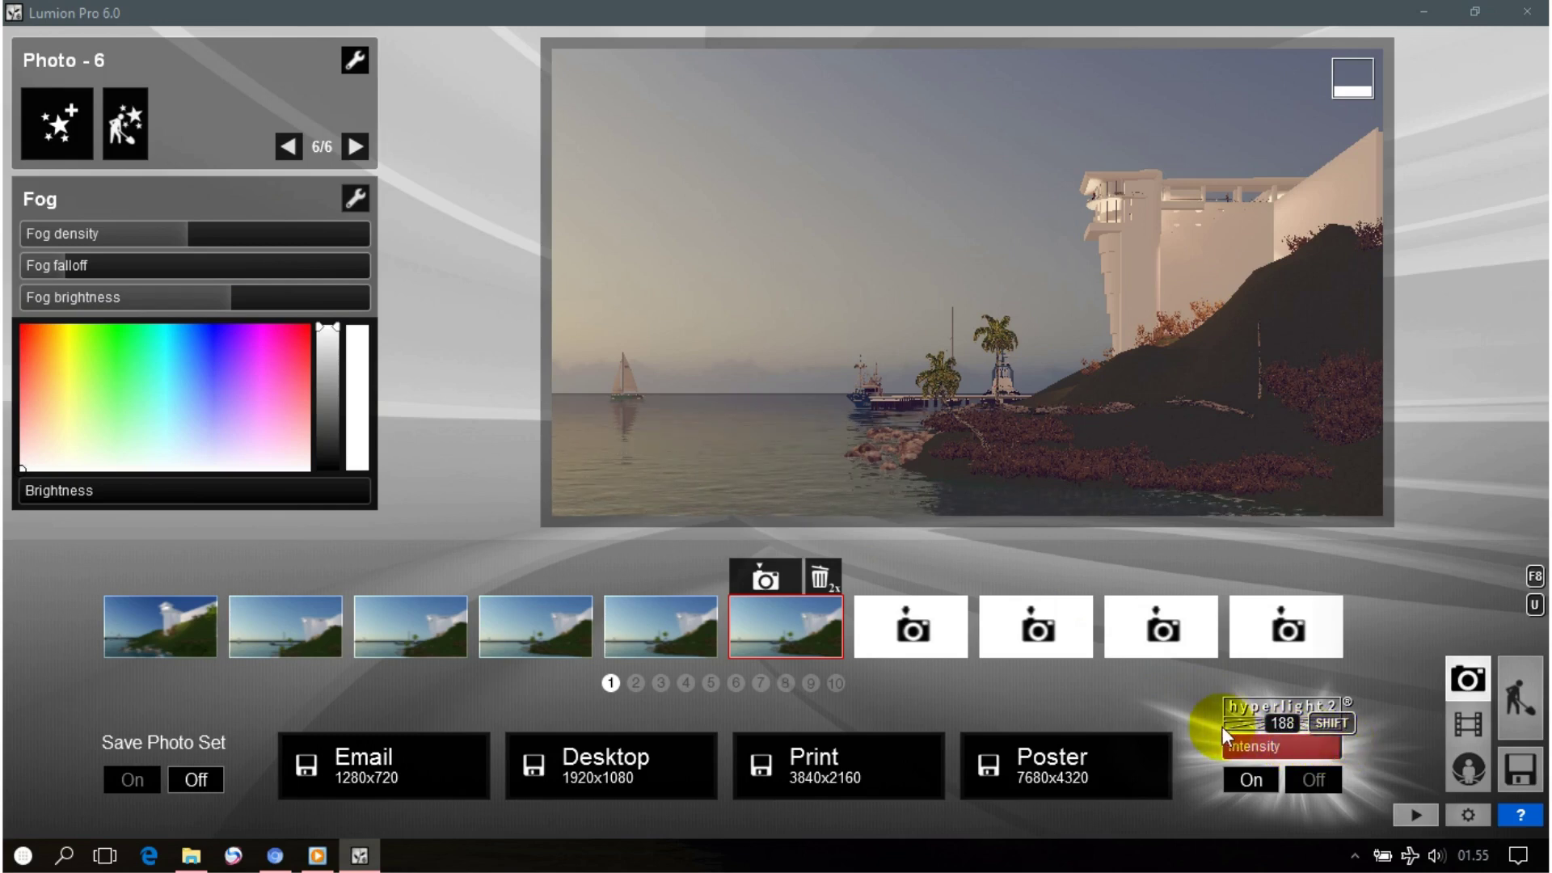
Adjust the Hyperlight intensity and save a 1920x1080 render as 1.jpg.
left_click_drag(1341, 741, 1249, 741)
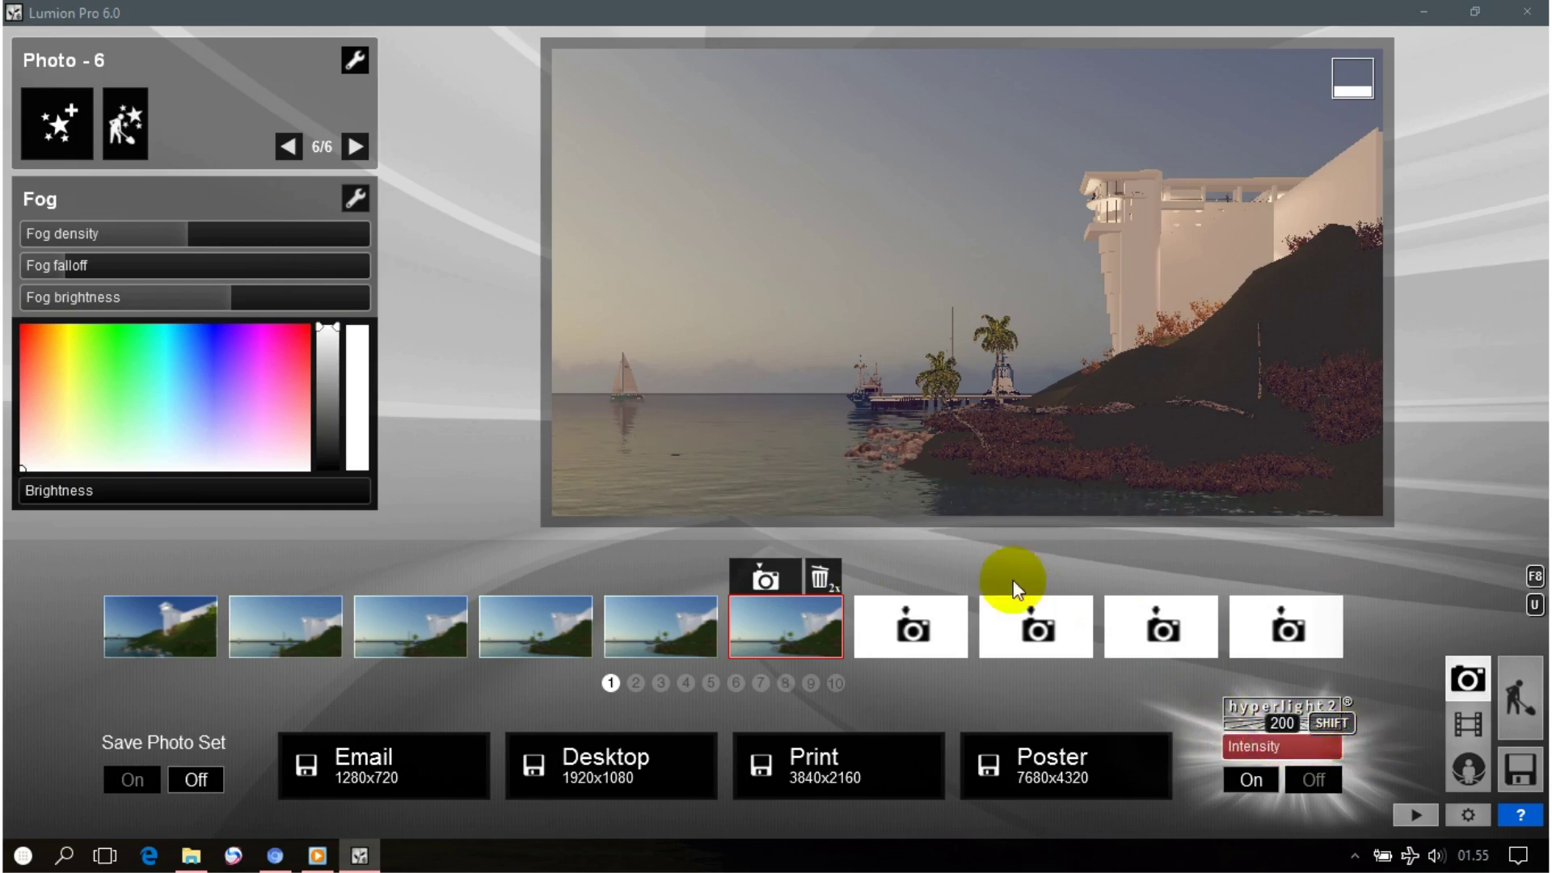
left_click(651, 764)
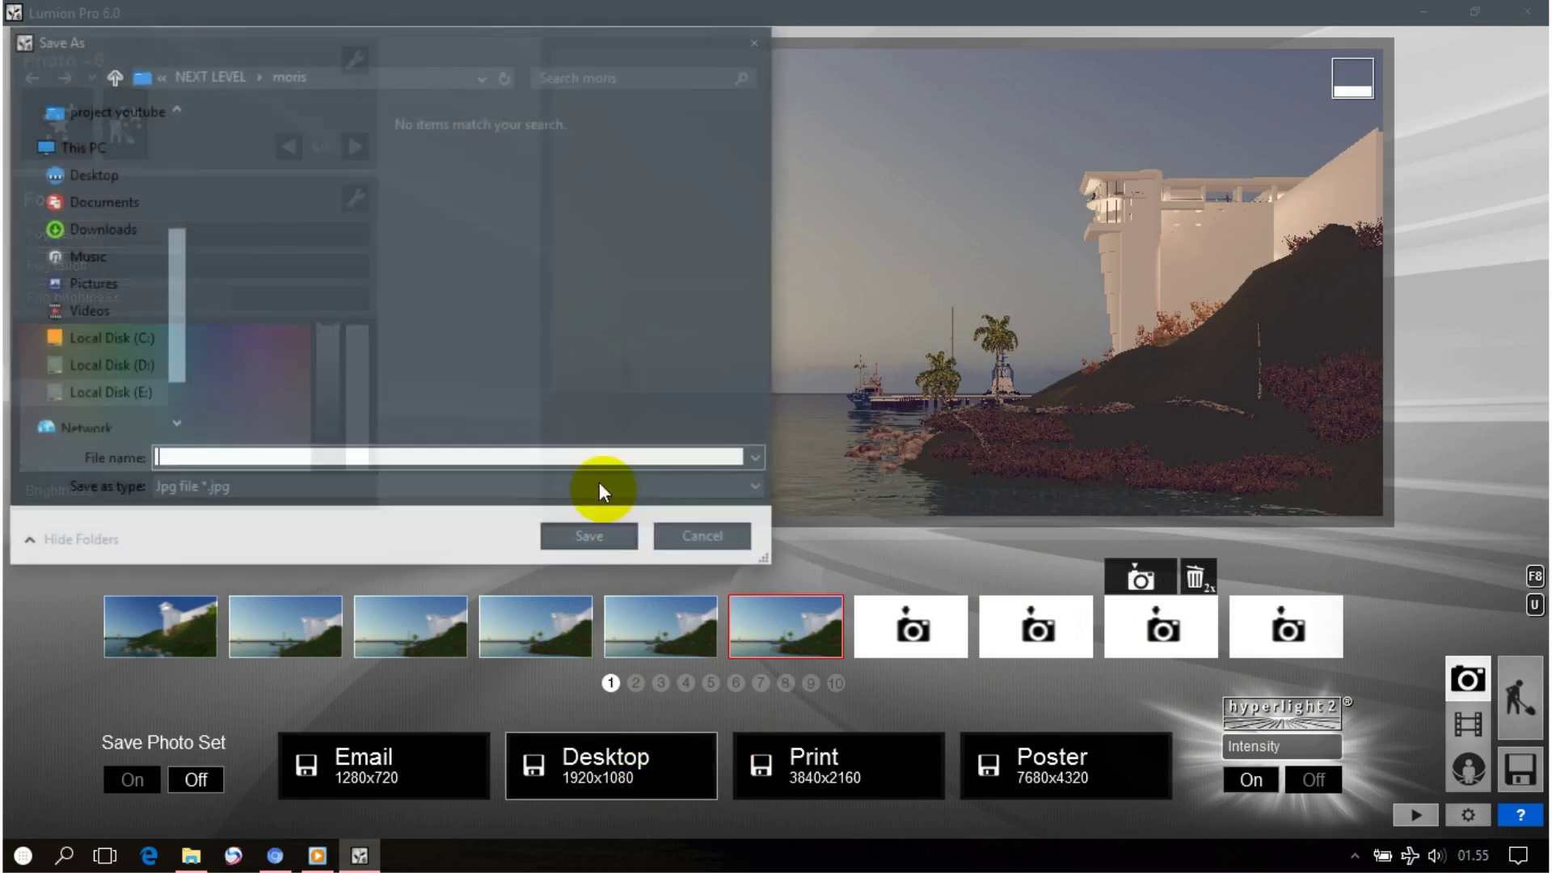
type("1")
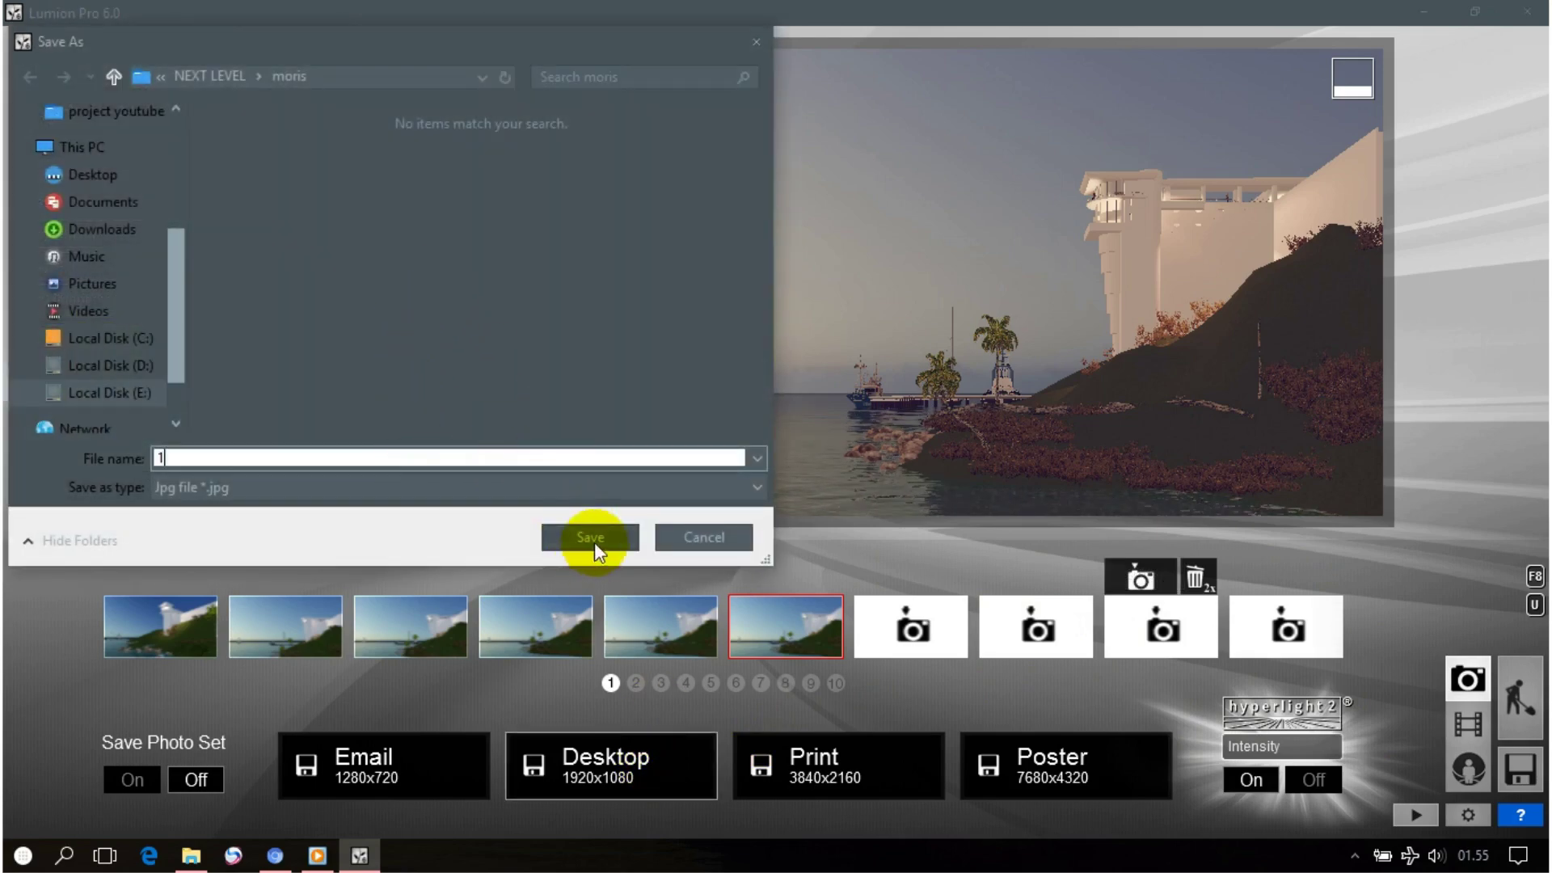
left_click(591, 537)
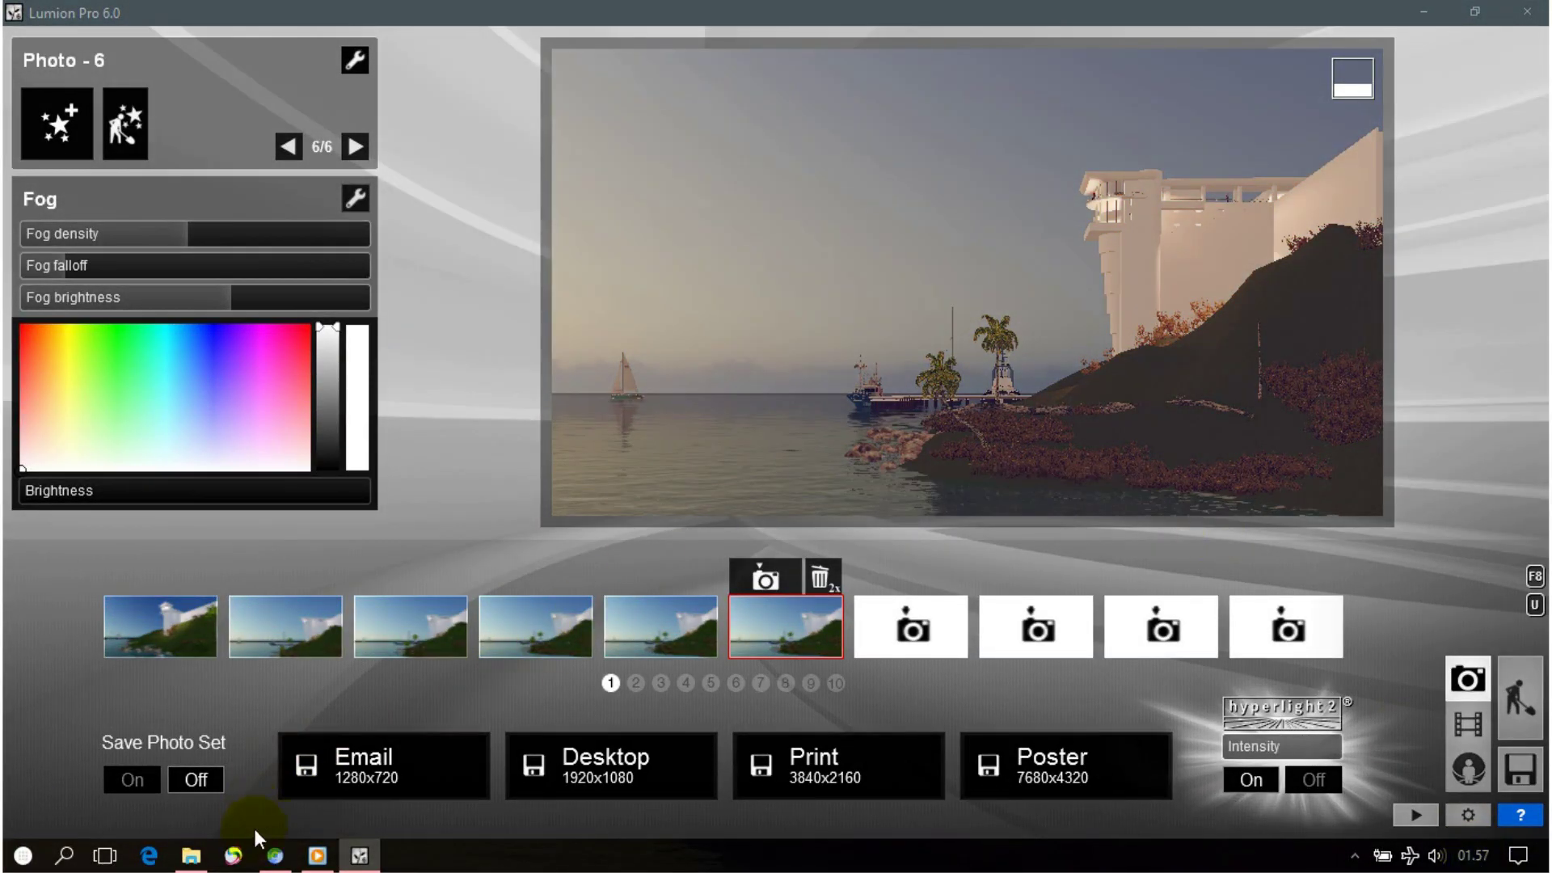
left_click(193, 855)
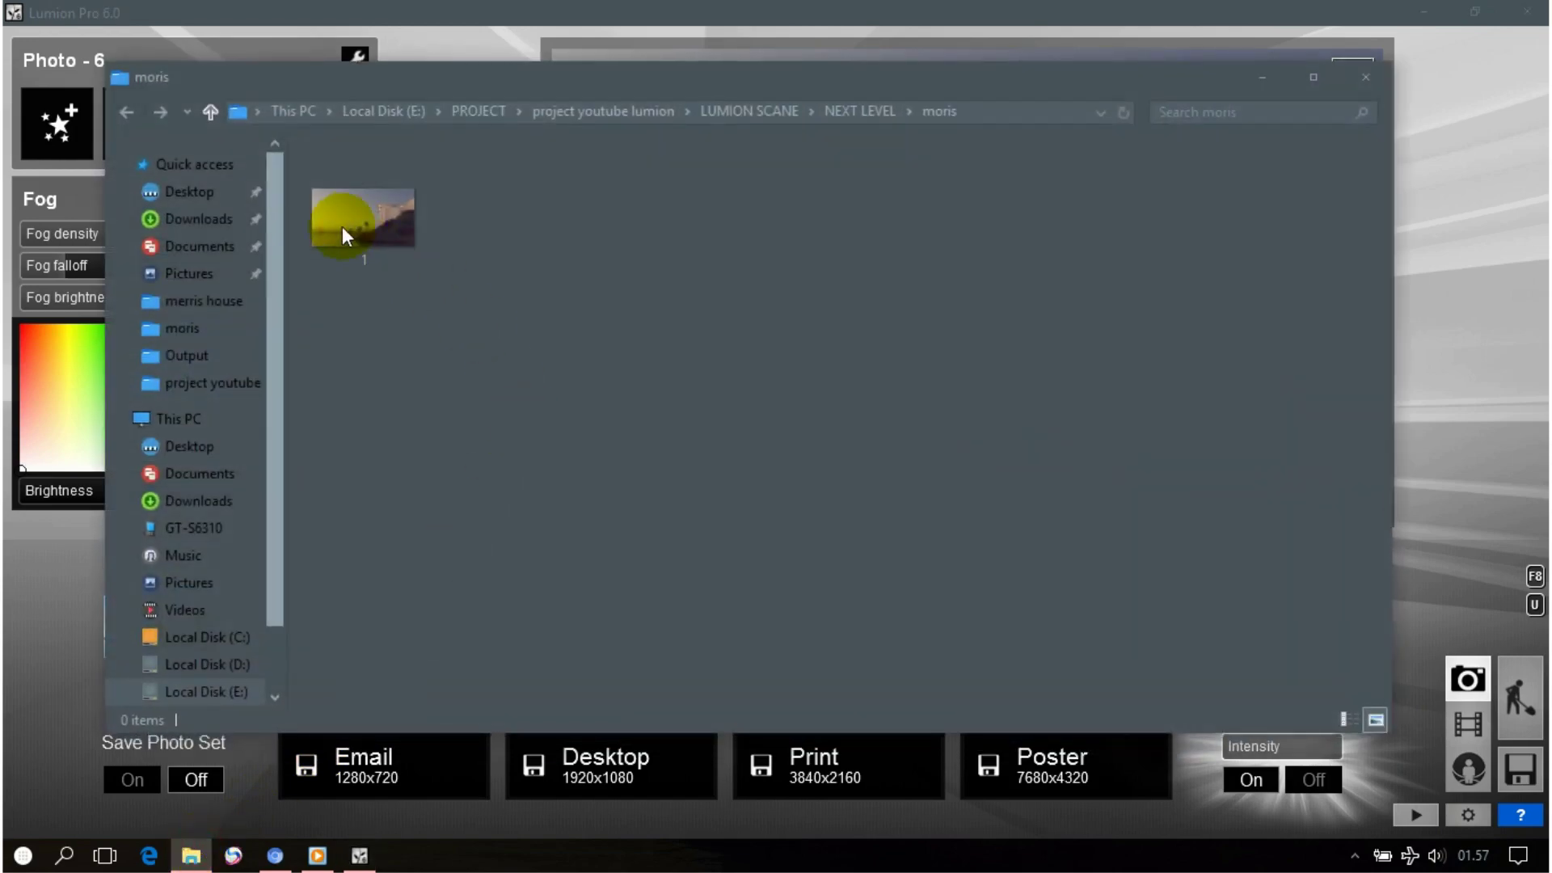
Open 1.jpg in Picasa at 100% and pan over the building, boats and pier.
double_click(343, 233)
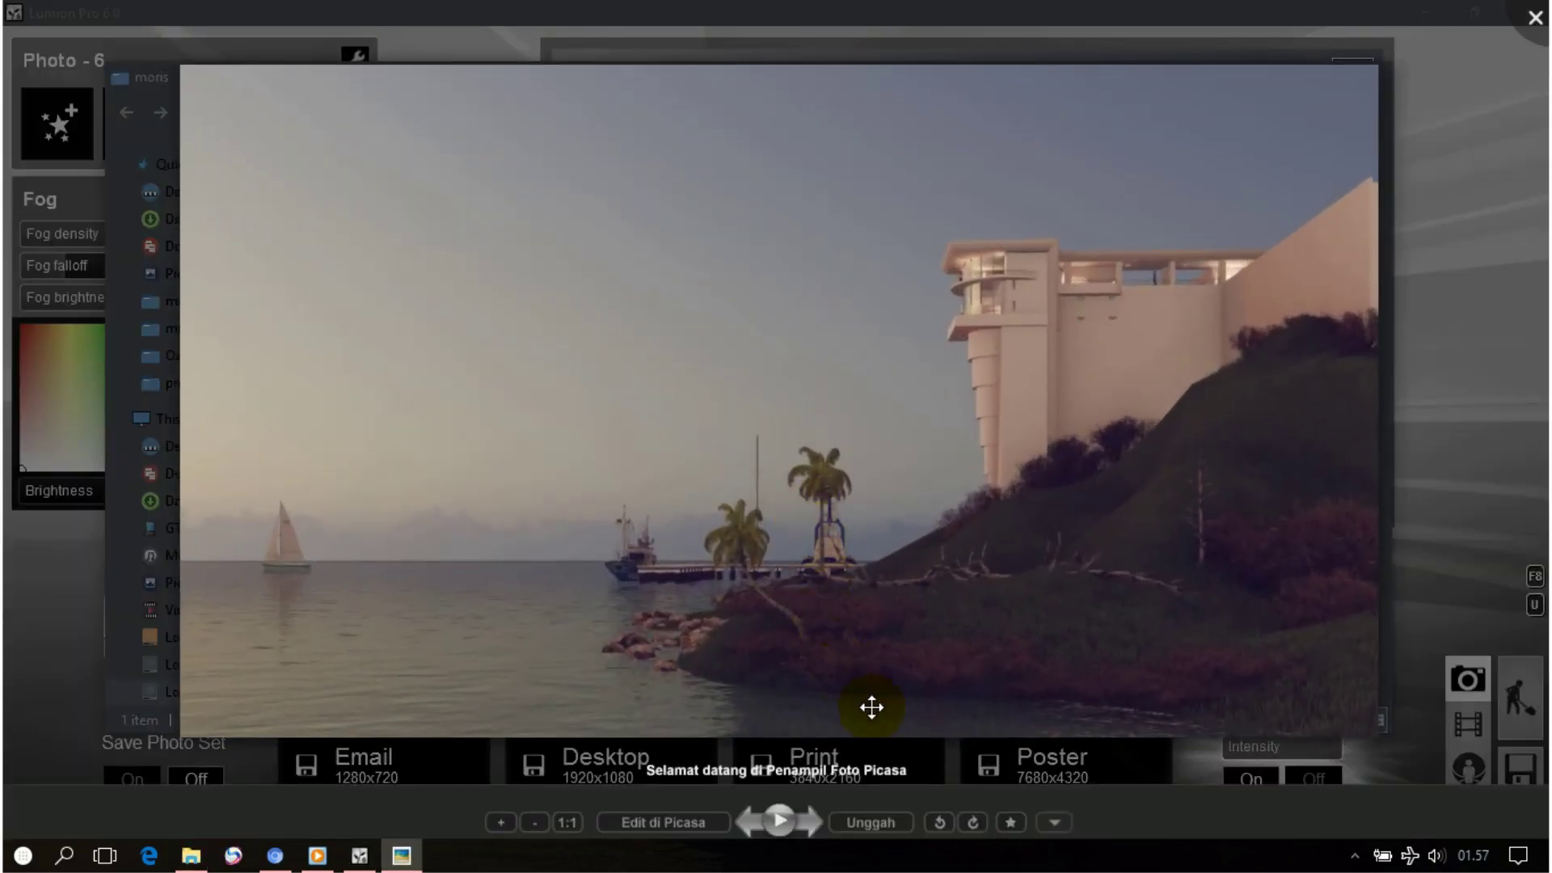
scroll(871, 707, "up", 2)
left_click(1062, 259)
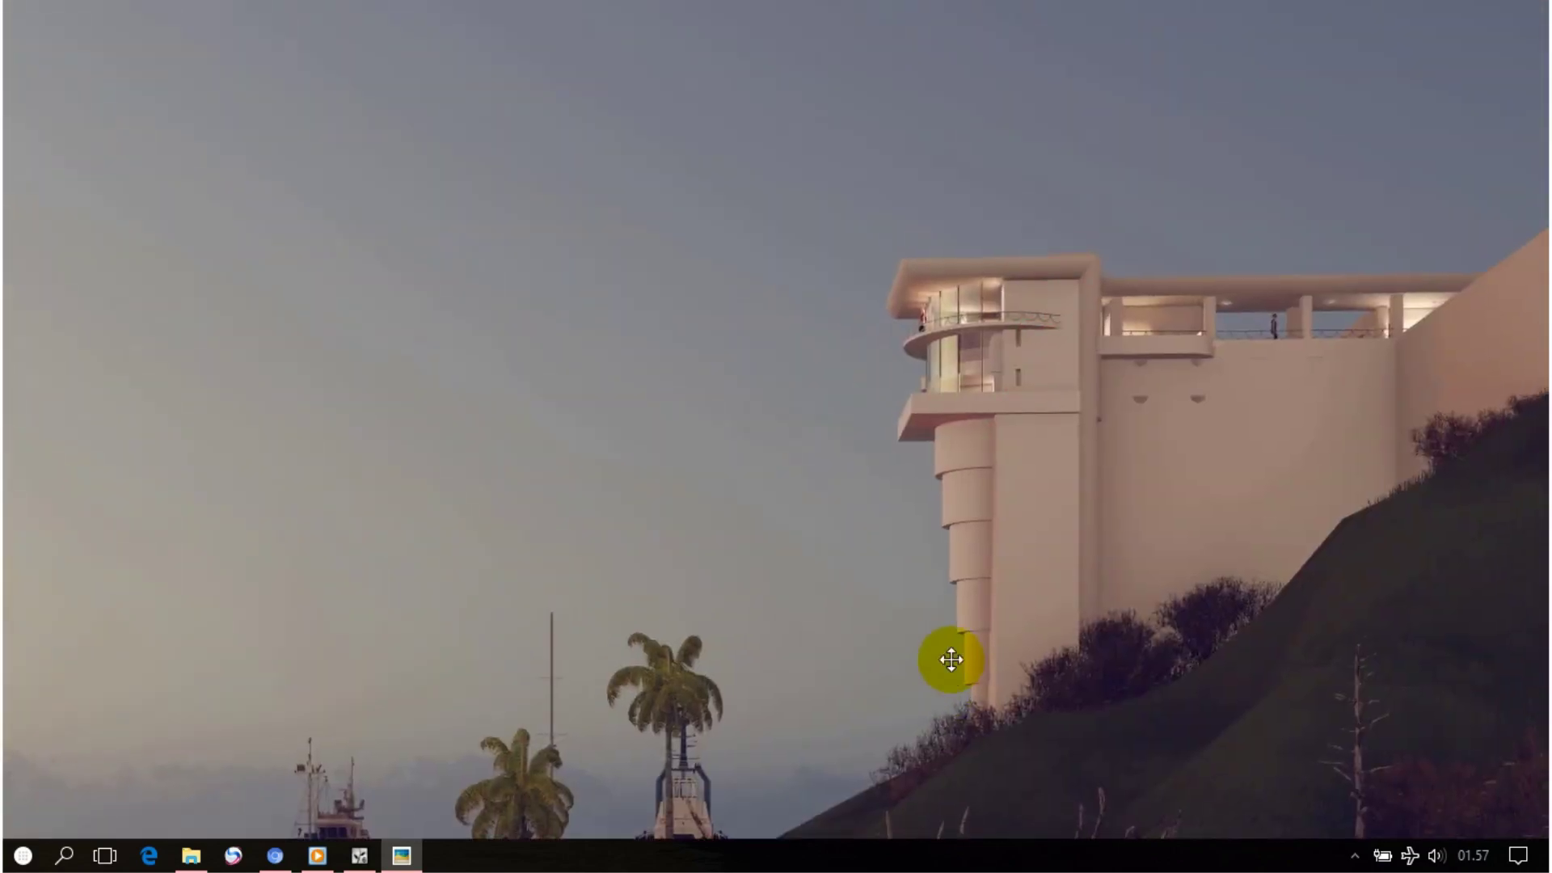
left_click_drag(1189, 596, 895, 548)
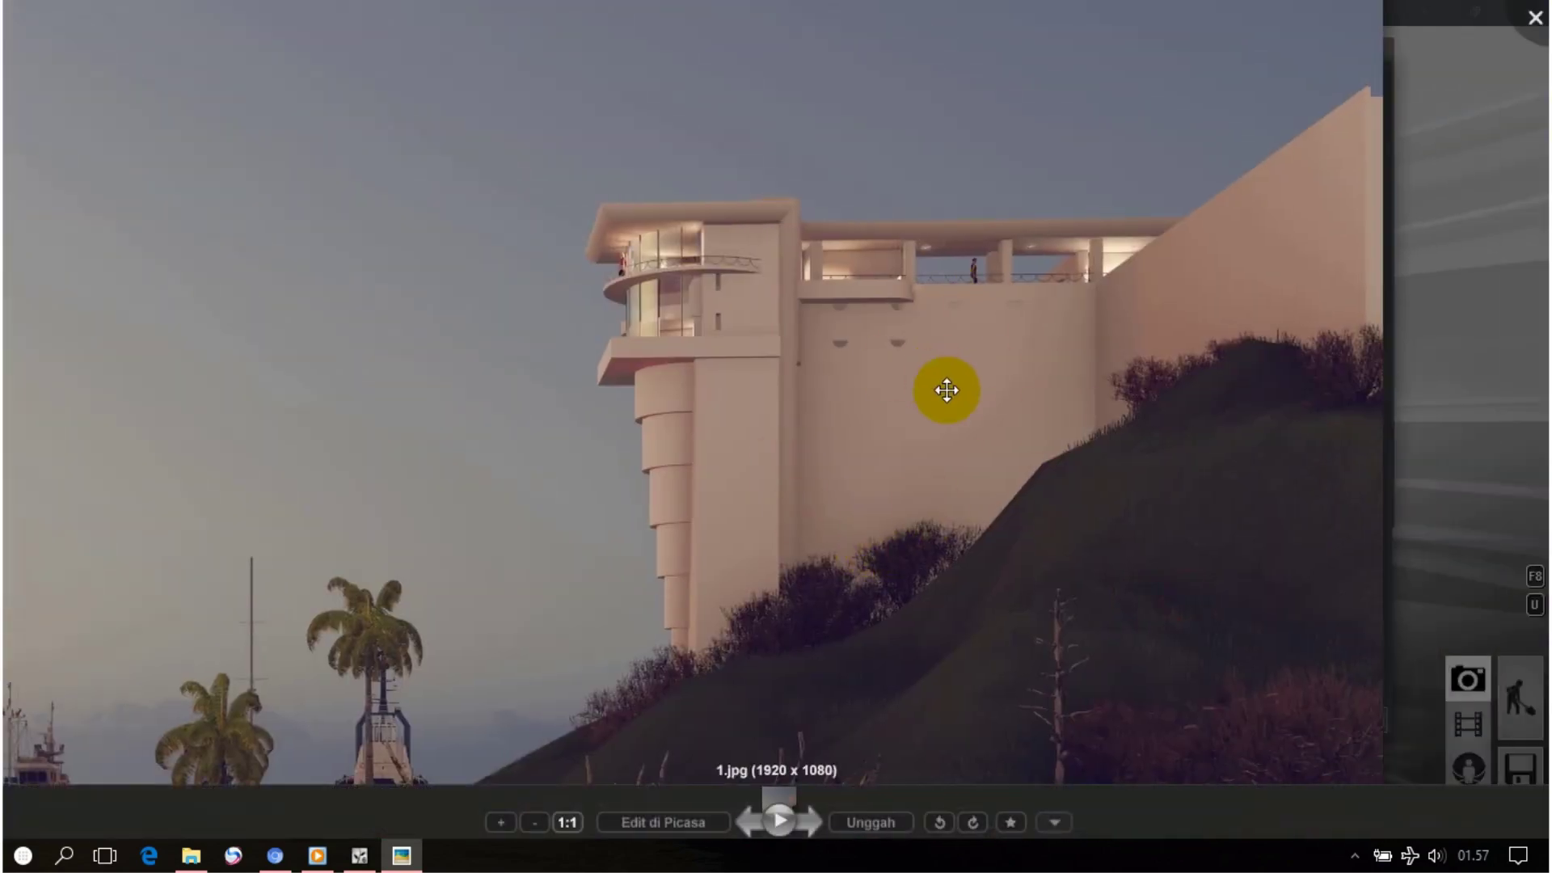
left_click_drag(722, 480, 1286, 344)
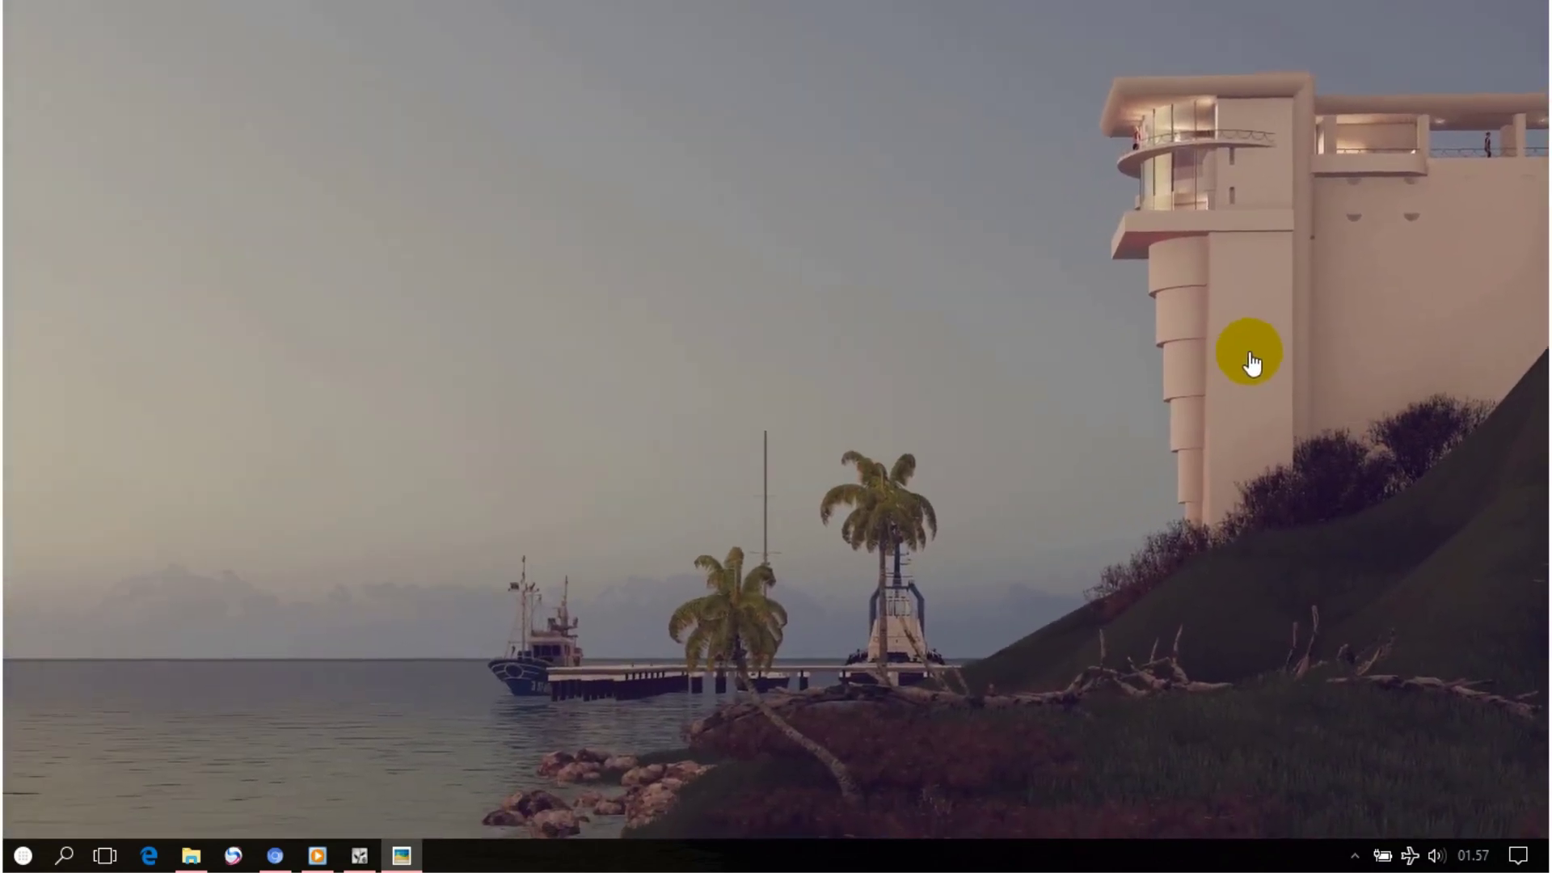
mouse_move(696, 557)
left_mouse_down()
mouse_move(1137, 475)
mouse_move(1186, 485)
left_mouse_up()
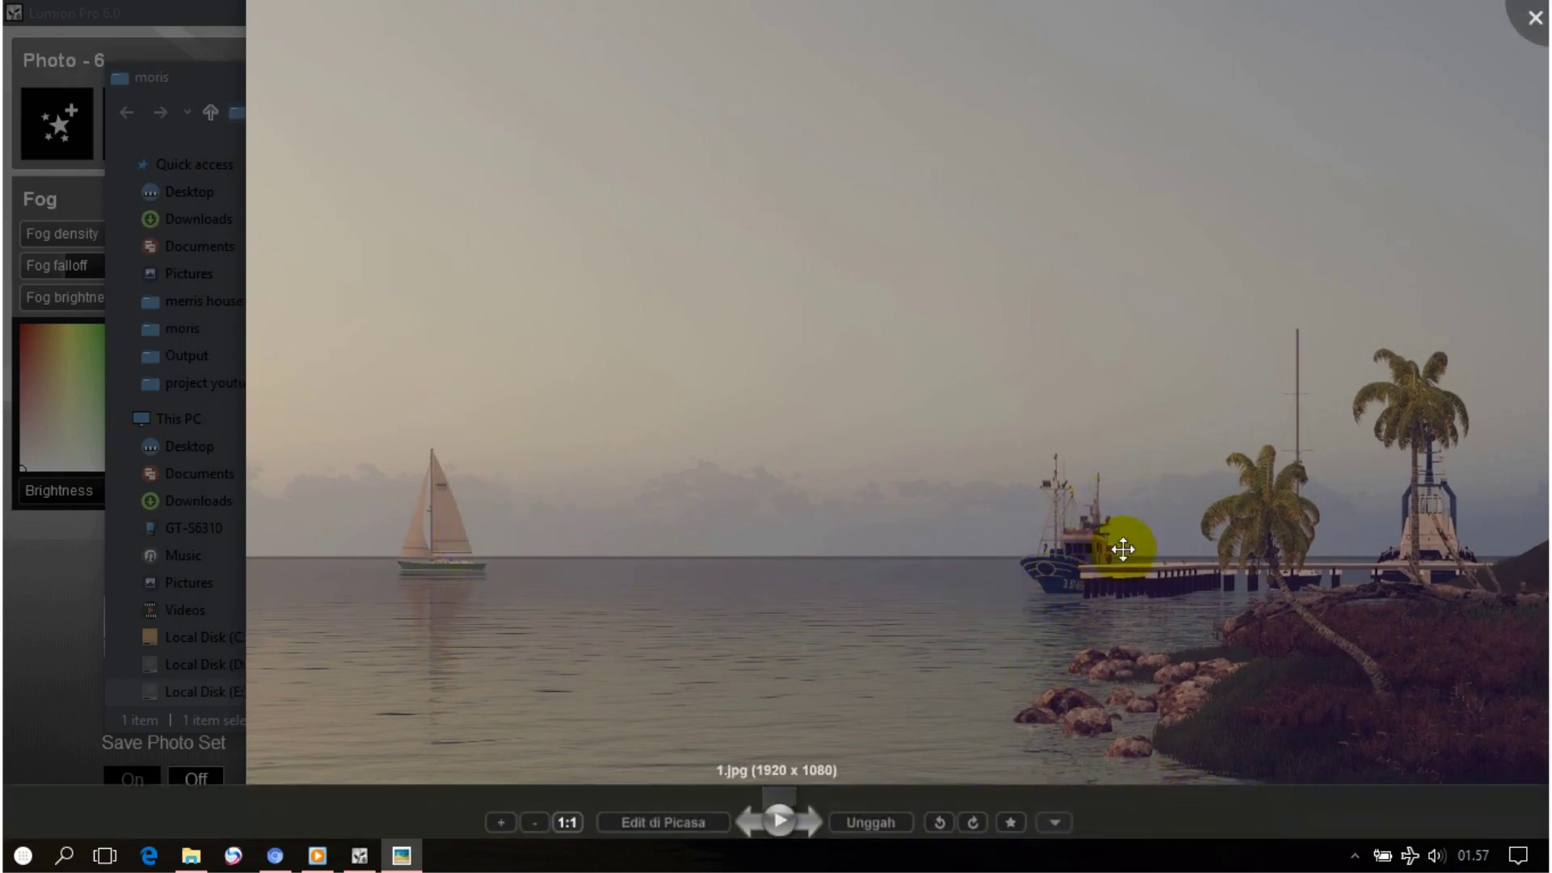
Zoom back out, then close Picasa and the moris folder.
scroll(1215, 496, "down", 1)
scroll(1215, 496, "down", 2)
scroll(755, 502, "down", 1)
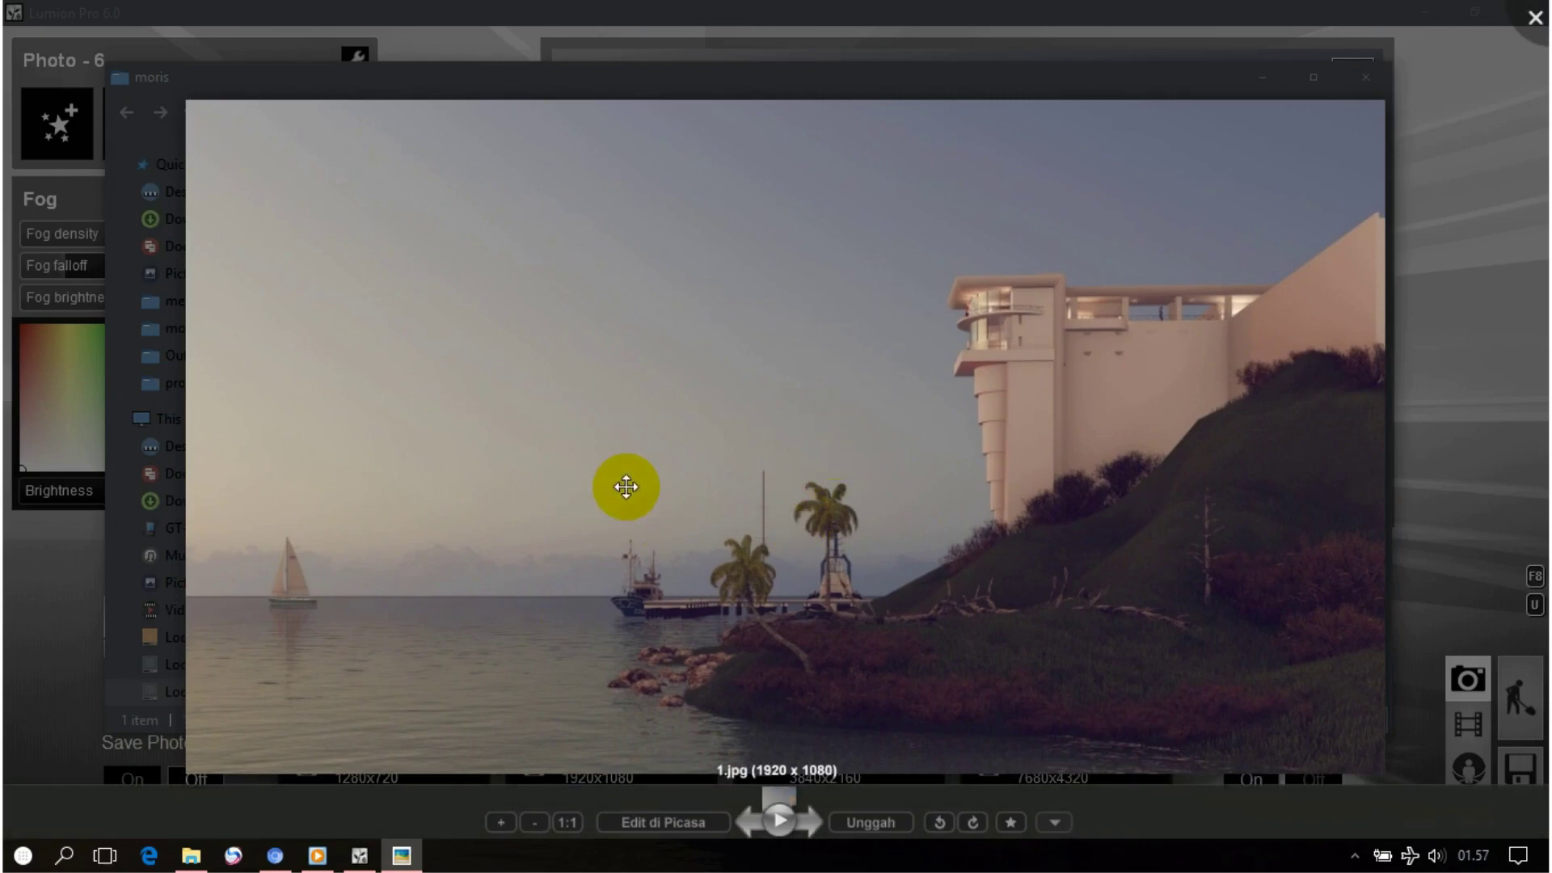
left_click(1434, 173)
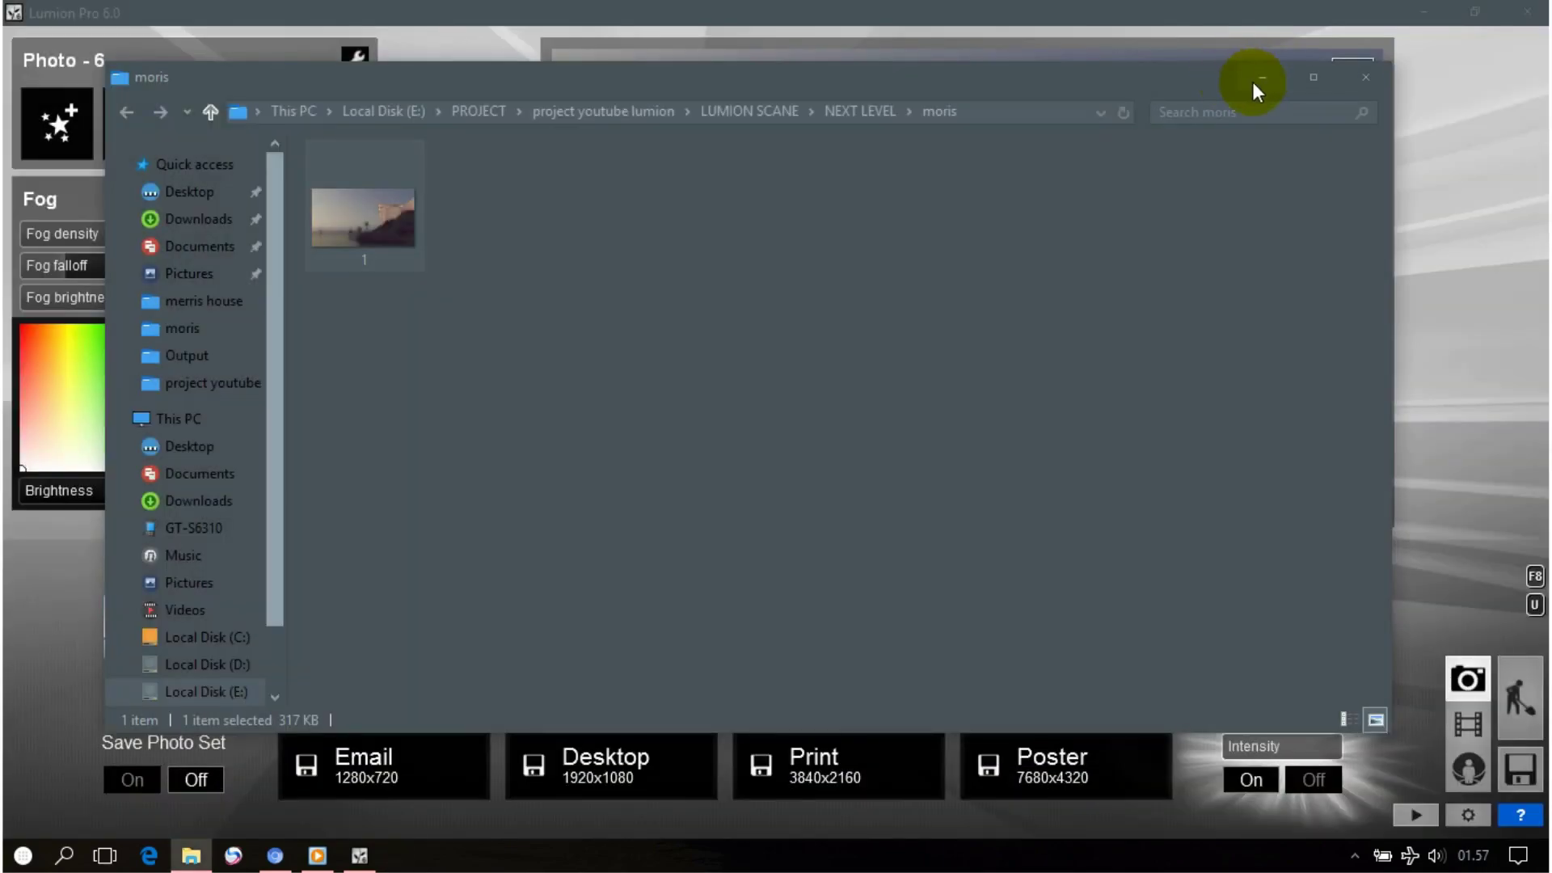
left_click(1254, 80)
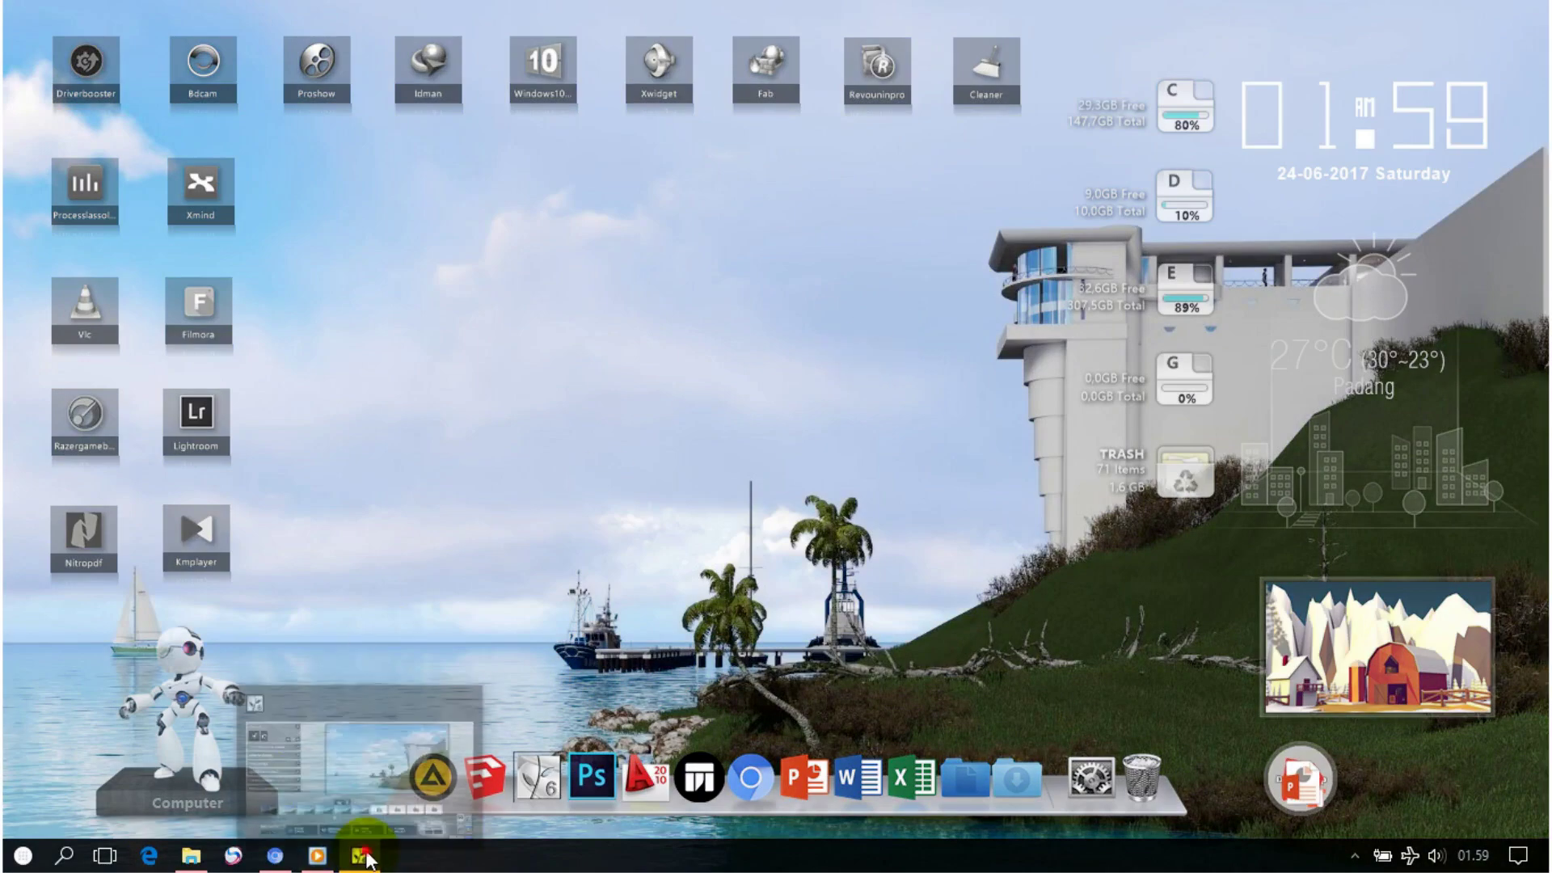
Return to Lumion and unhide Photo 5's 2-Point Perspective and Reflection effects.
left_click(366, 859)
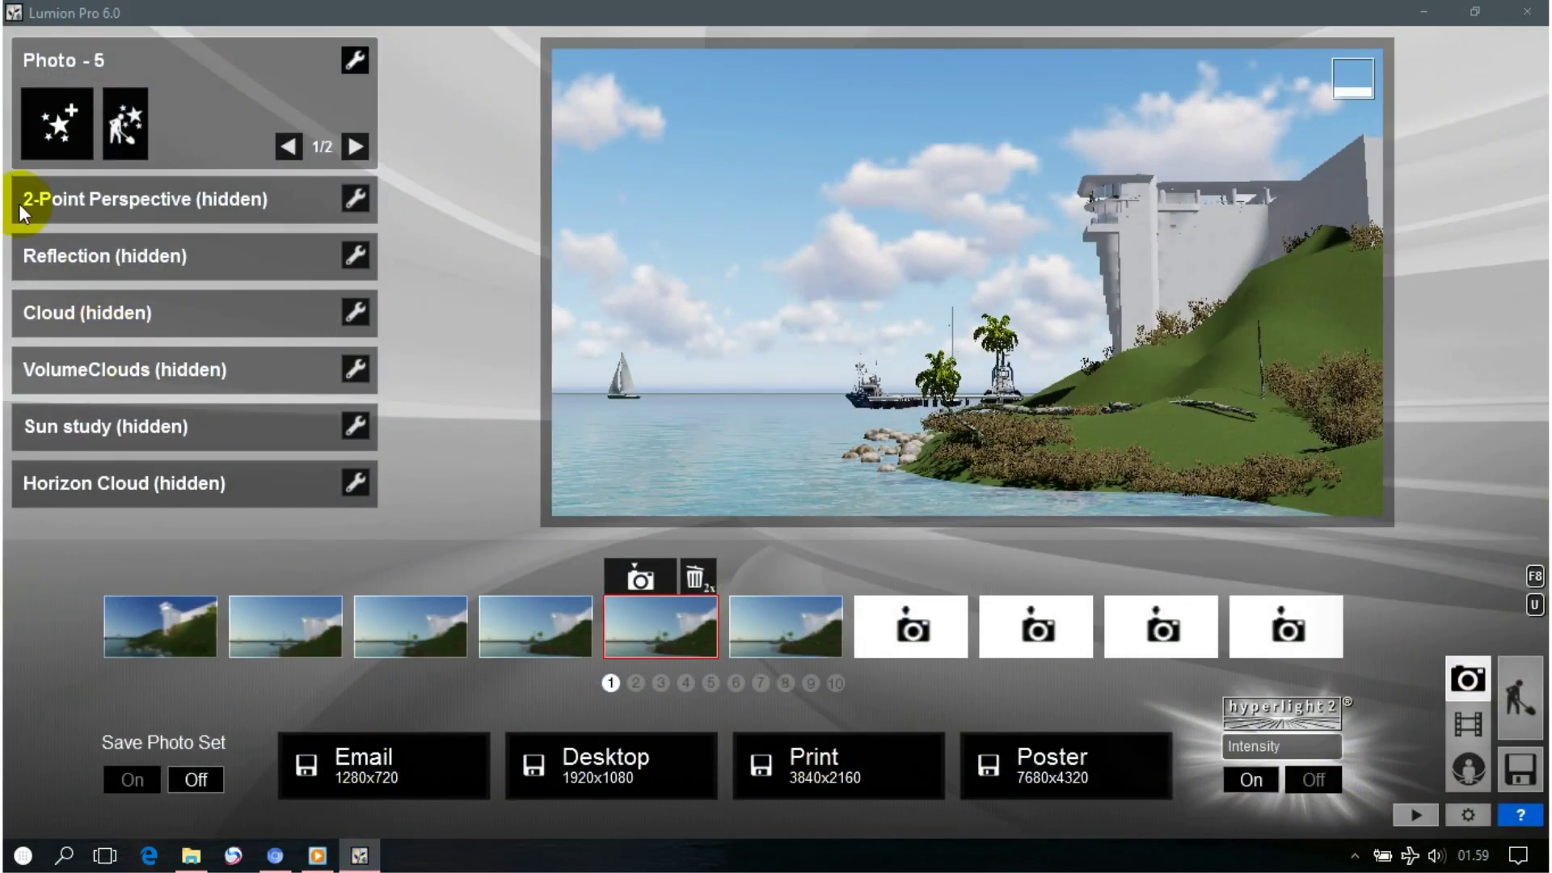
left_click(362, 197)
left_click(410, 199)
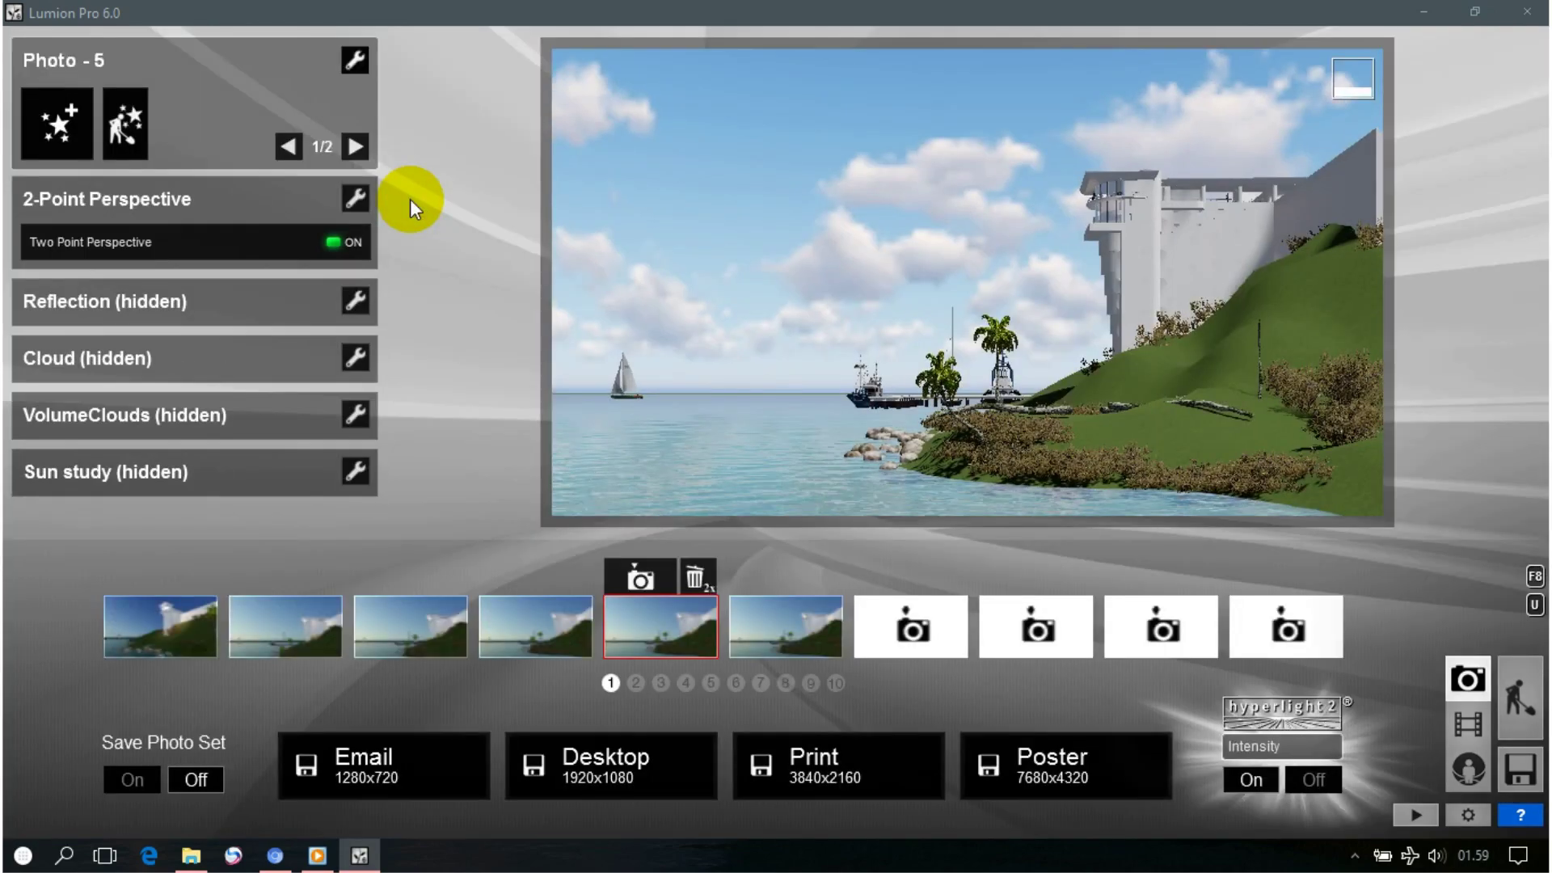
left_click(353, 304)
left_click(407, 299)
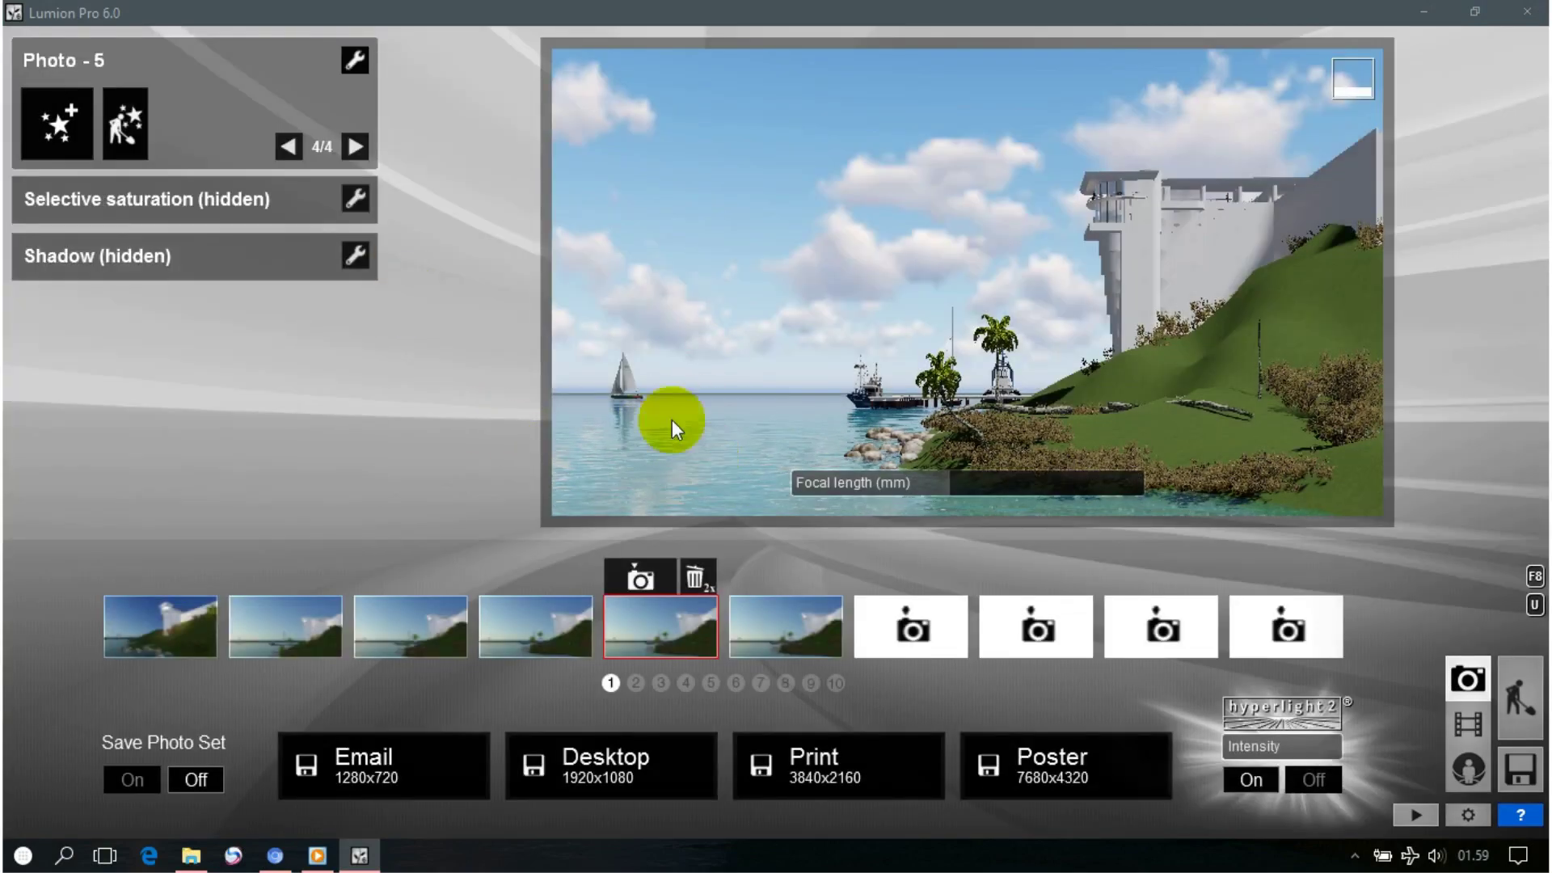
Page back through the effects list to the hidden Cloud effect and bring up its options.
left_click(288, 146)
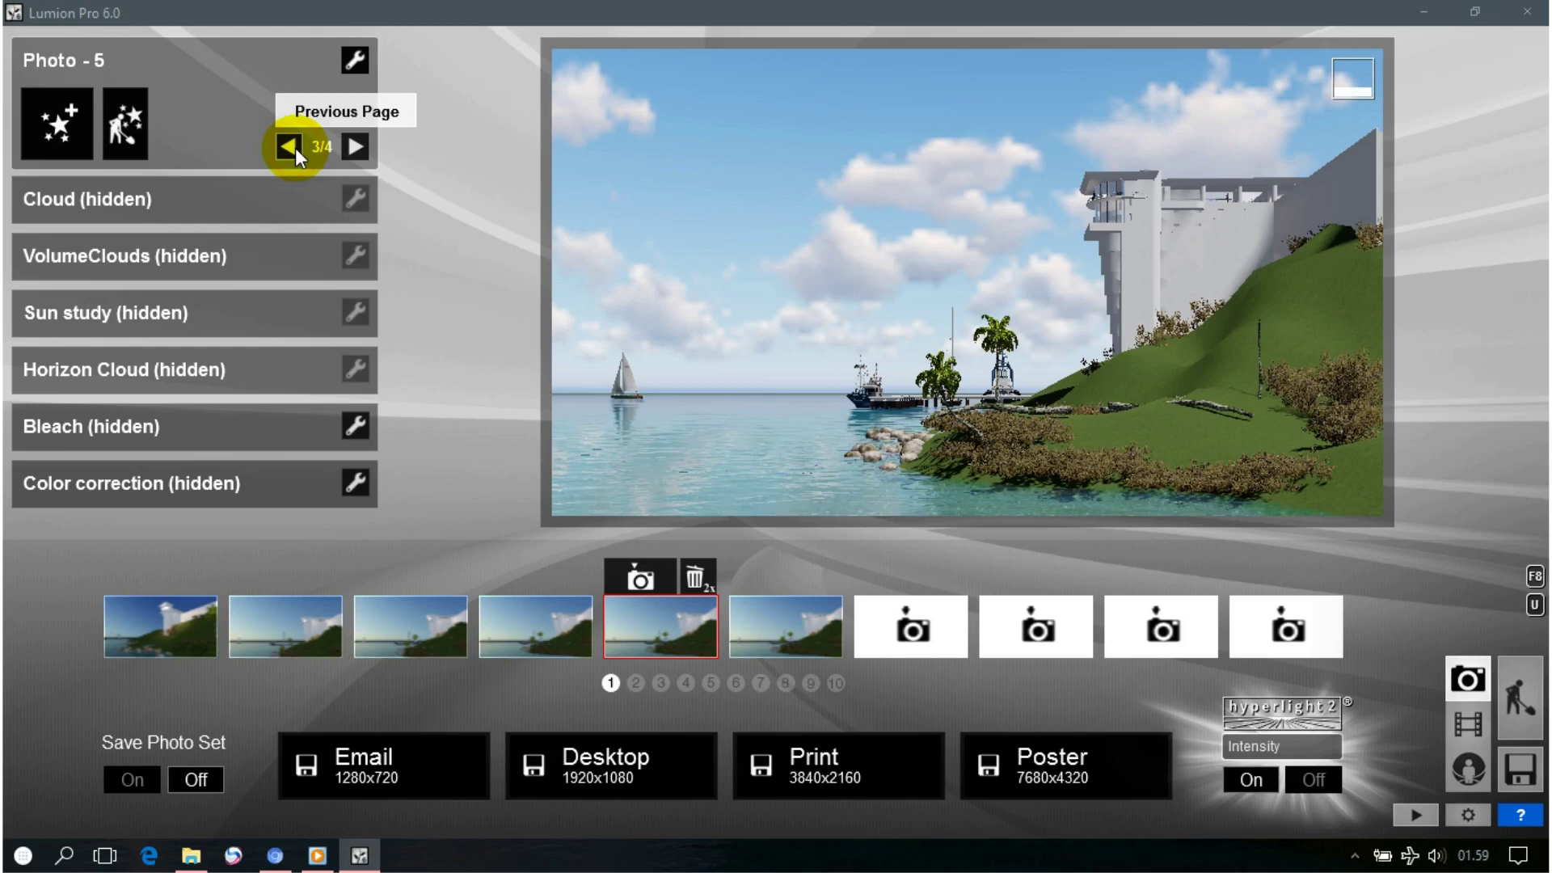
left_click(289, 146)
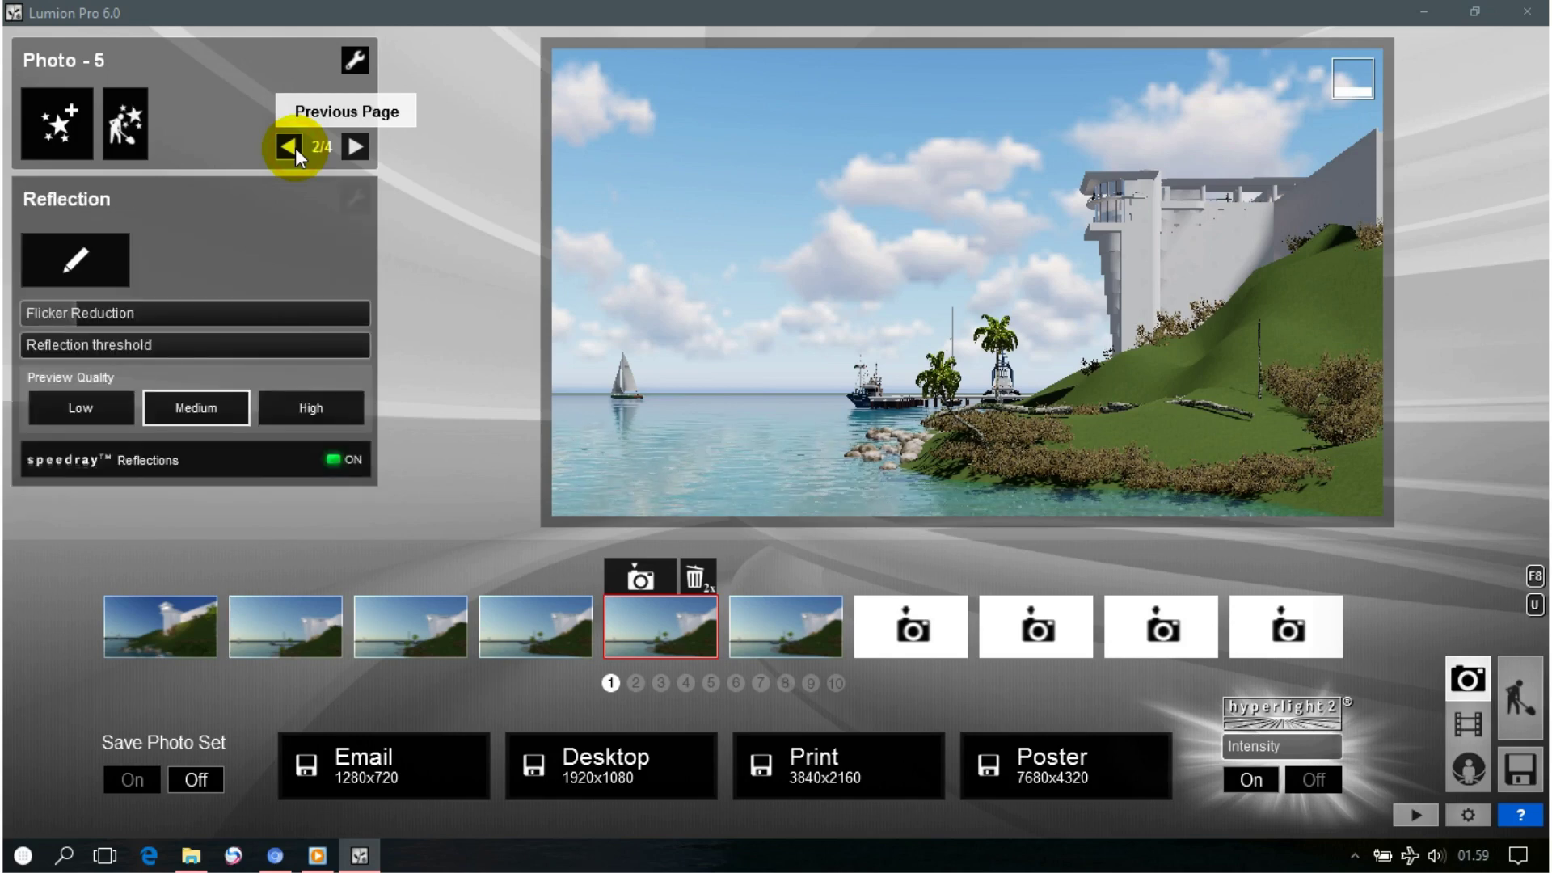
left_click(357, 147)
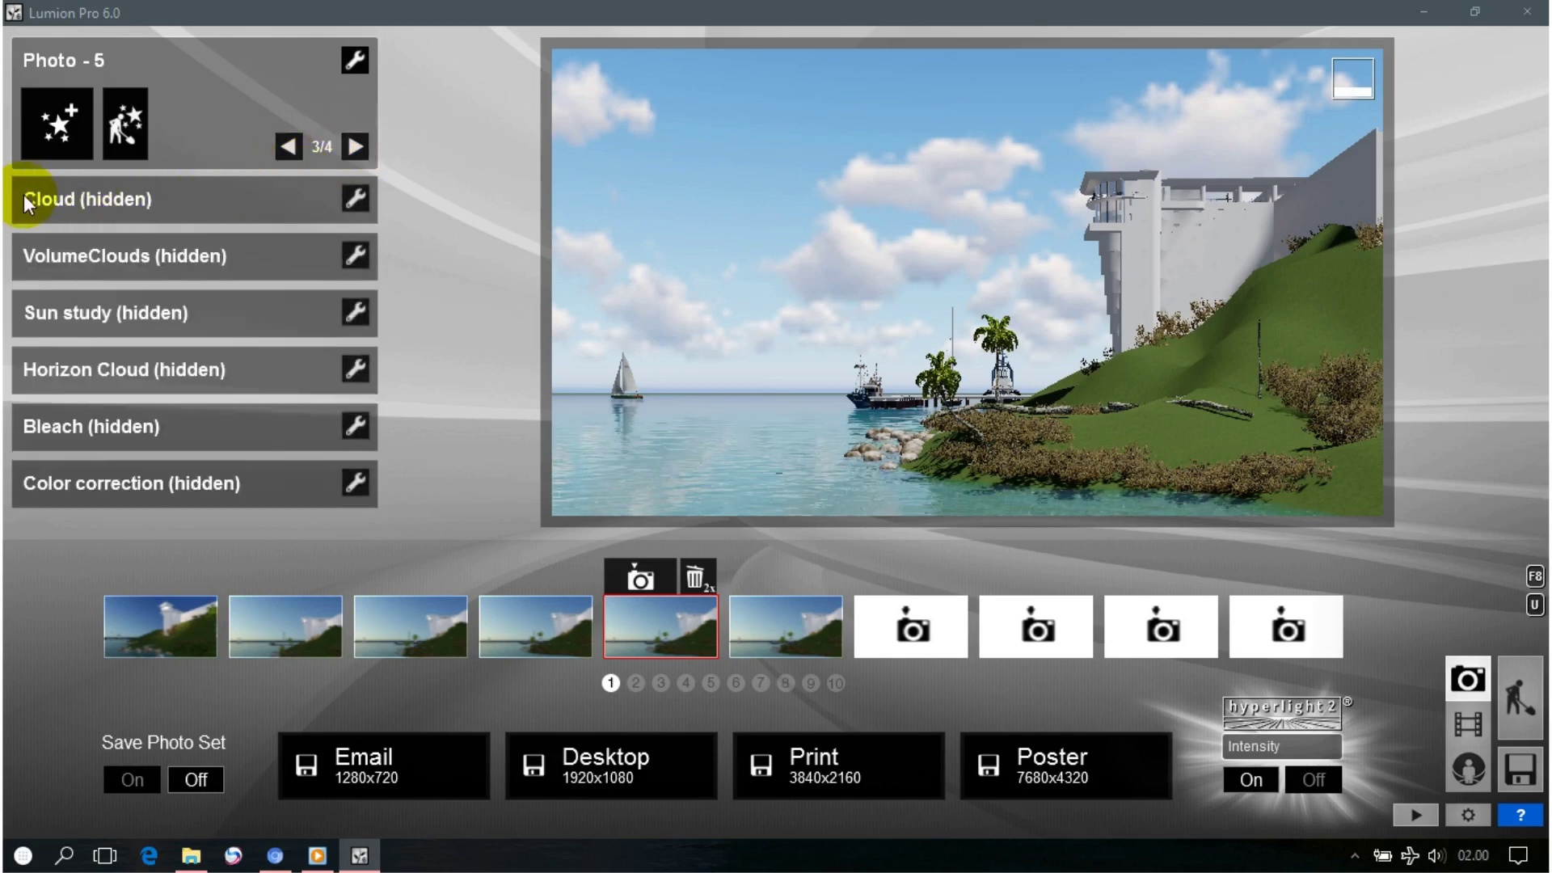
left_click(352, 201)
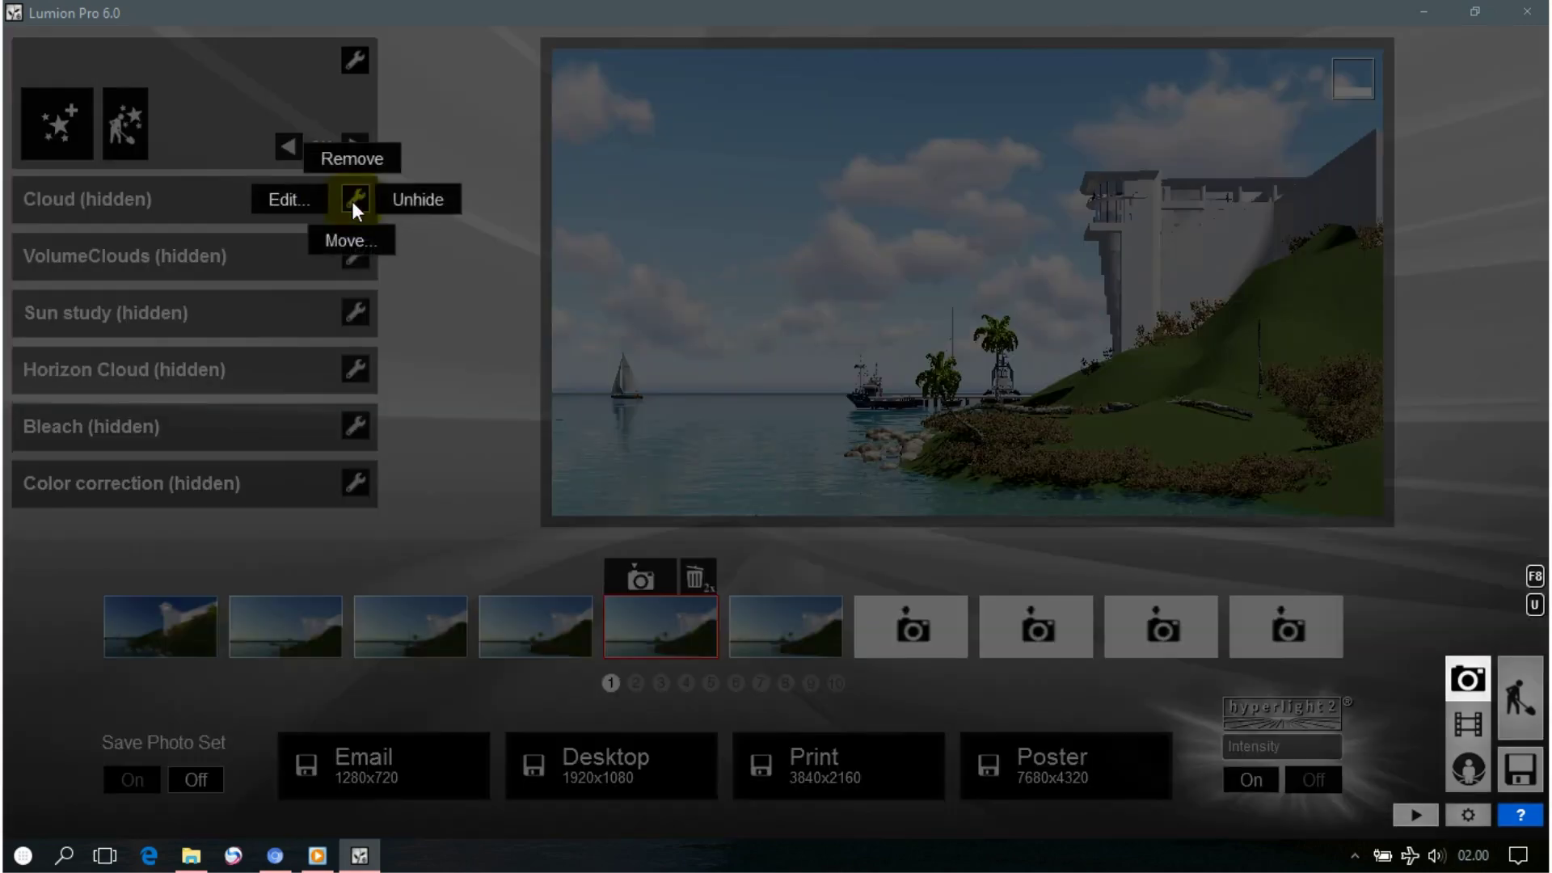
Unhide the Cloud and VolumeClouds effects on Photo 5.
left_click(418, 202)
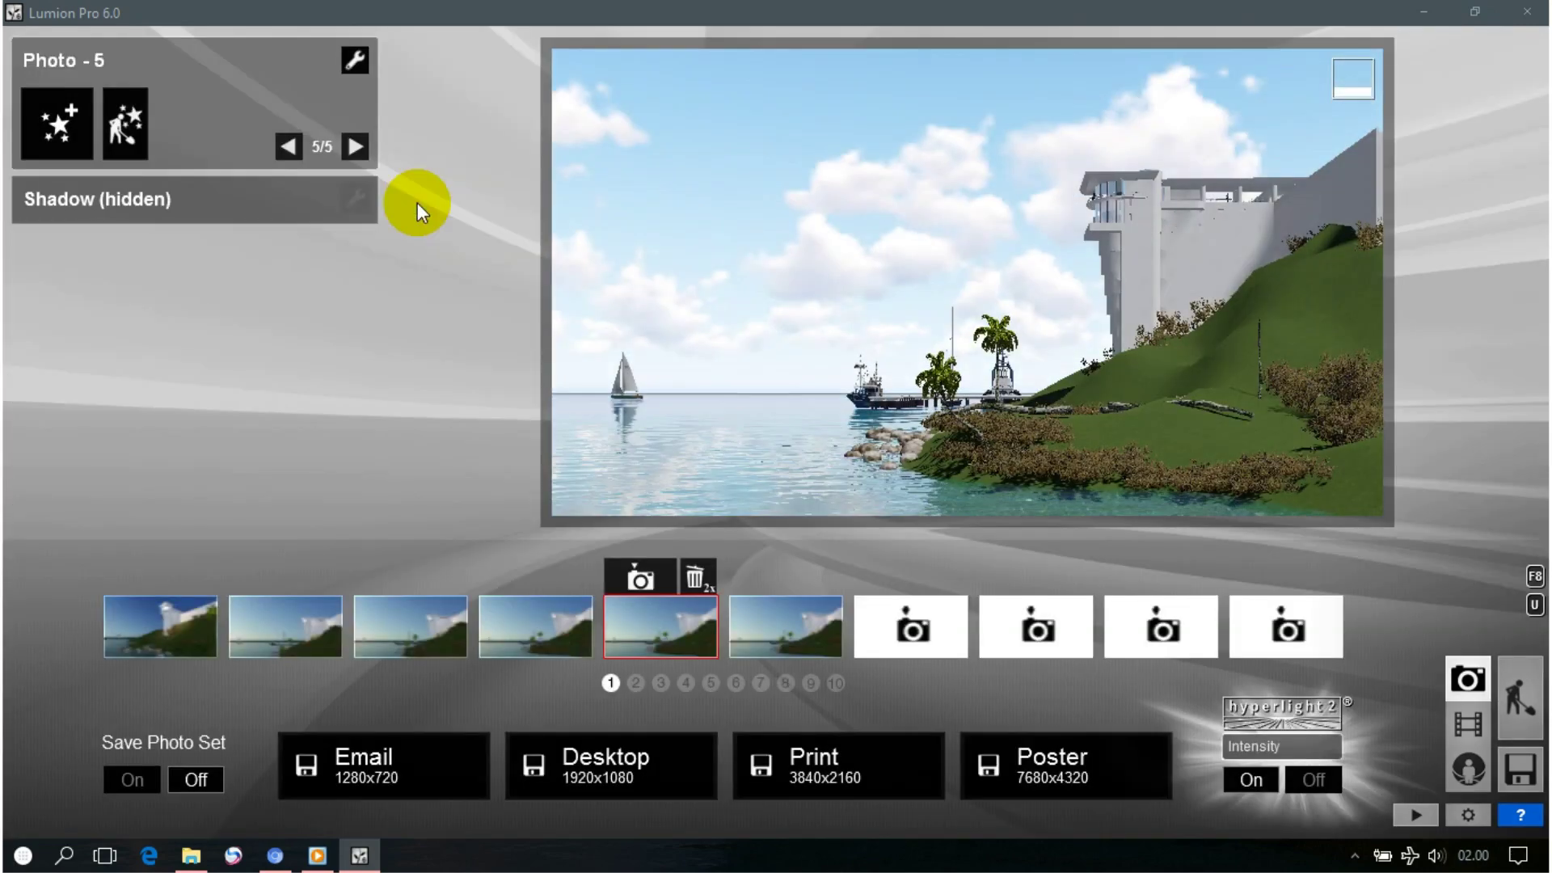
left_click(284, 142)
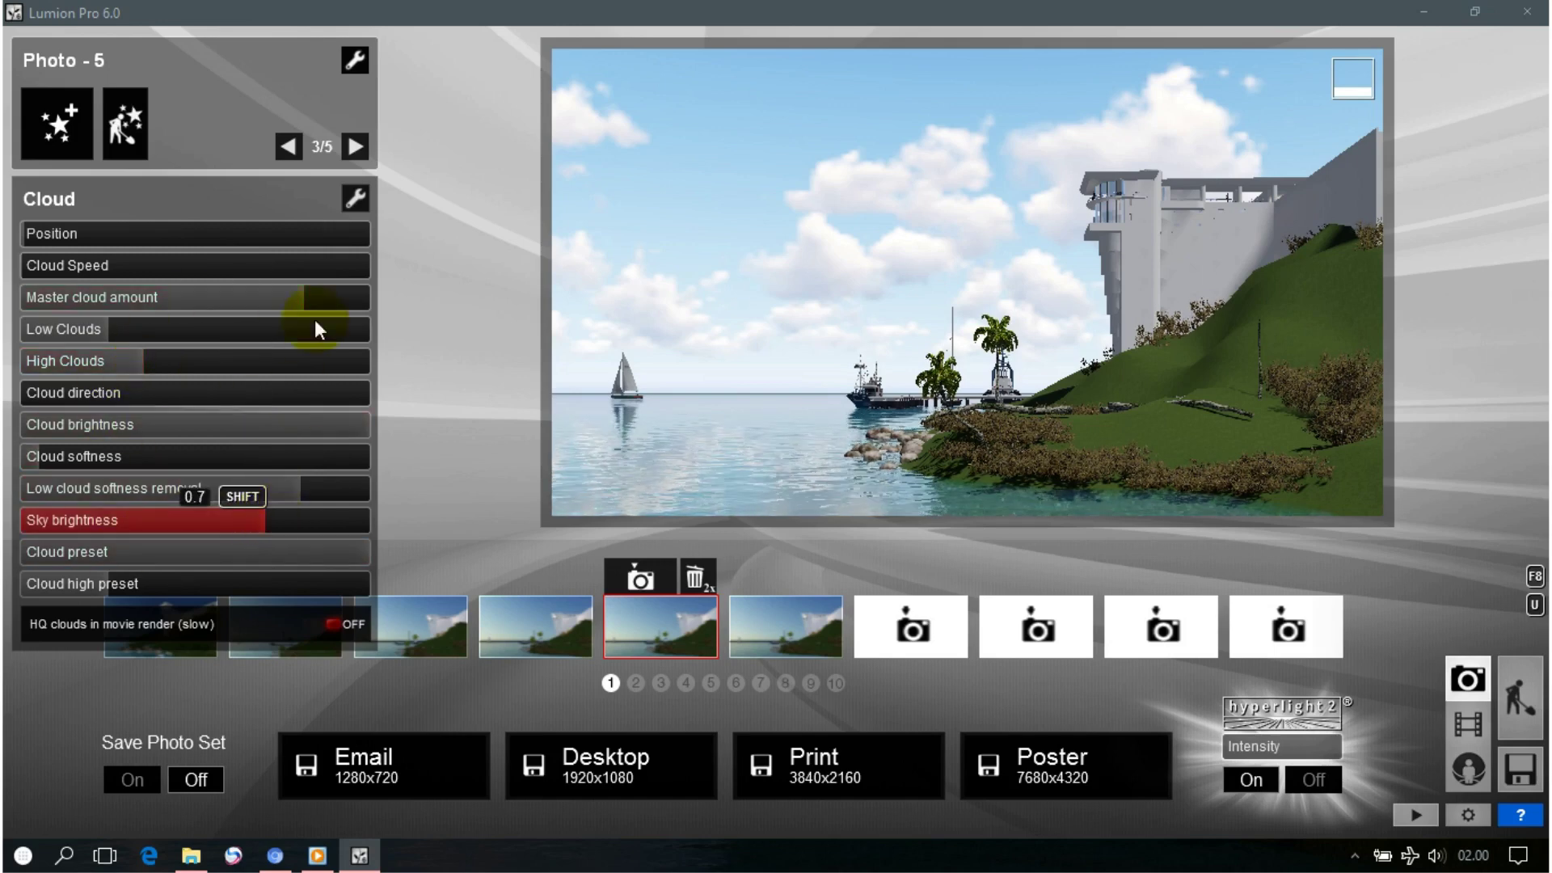
left_click(355, 148)
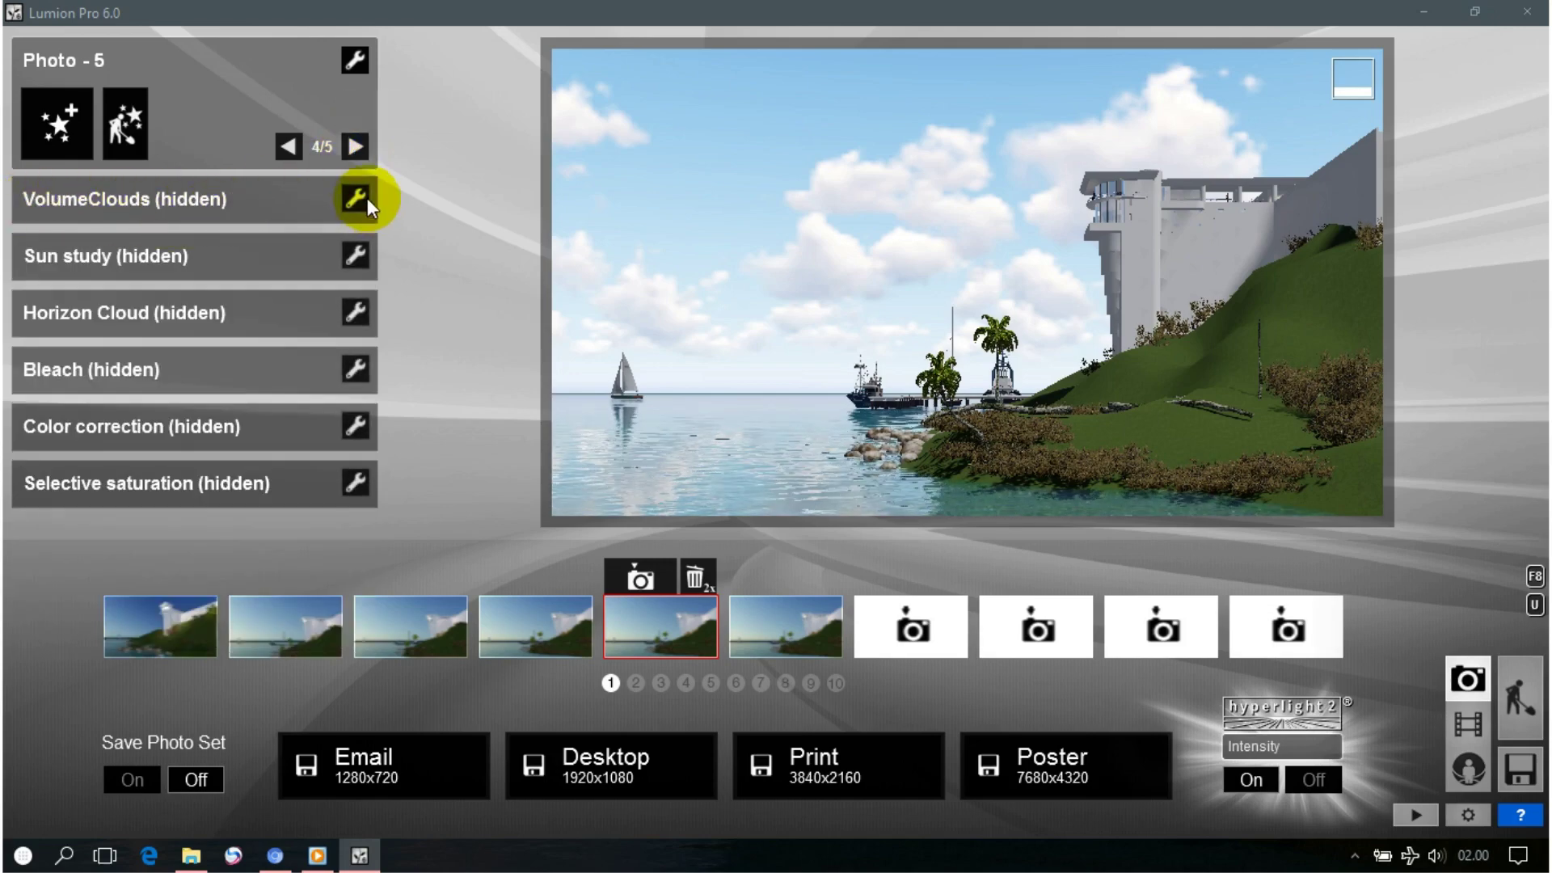
left_click(365, 197)
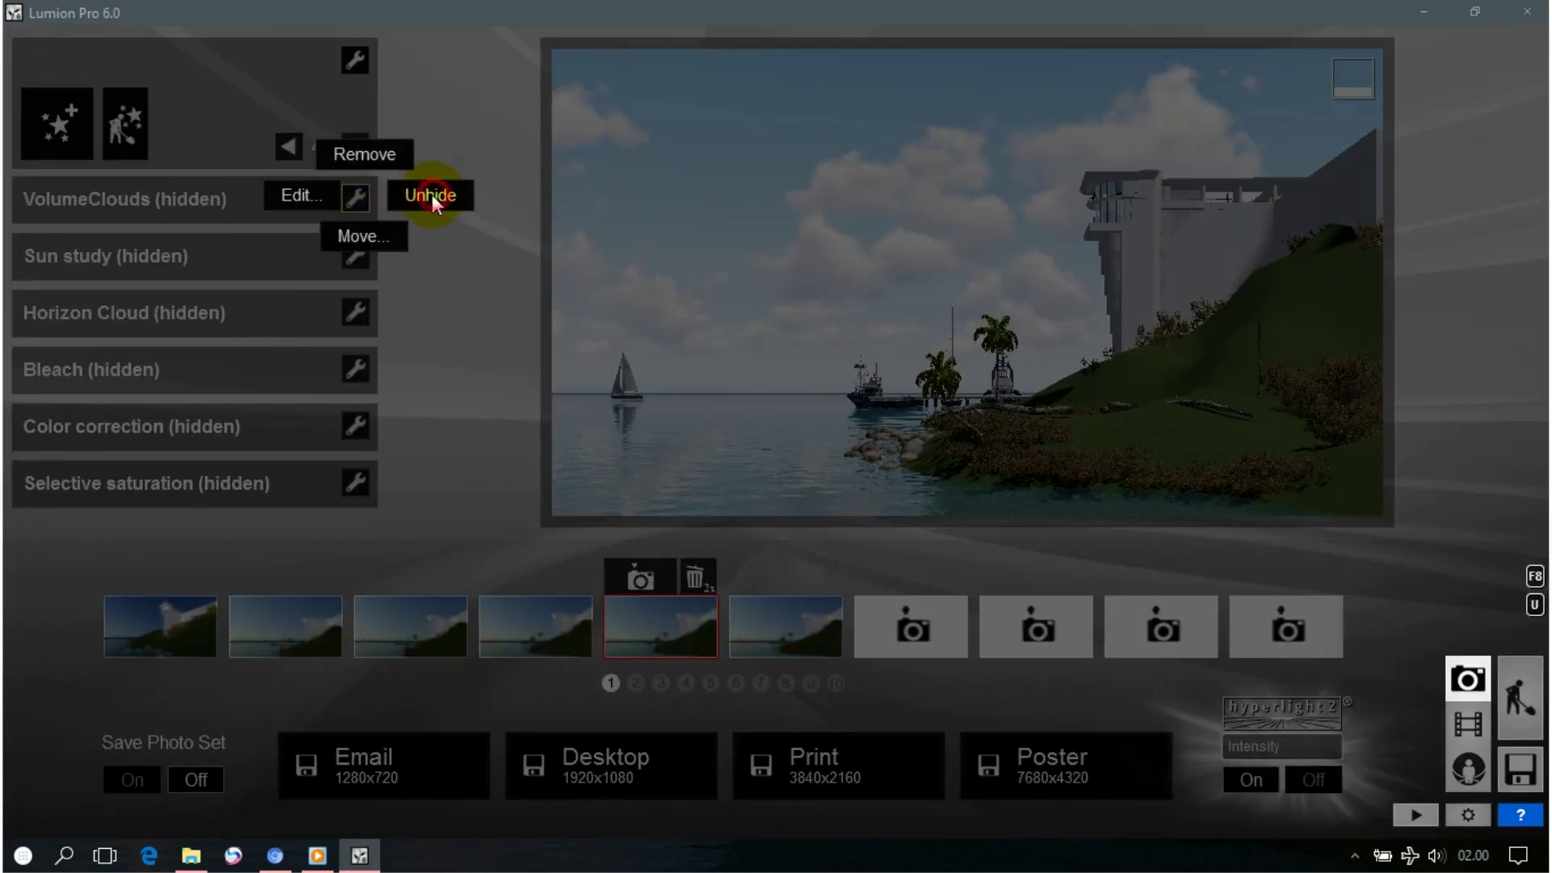
left_click(432, 195)
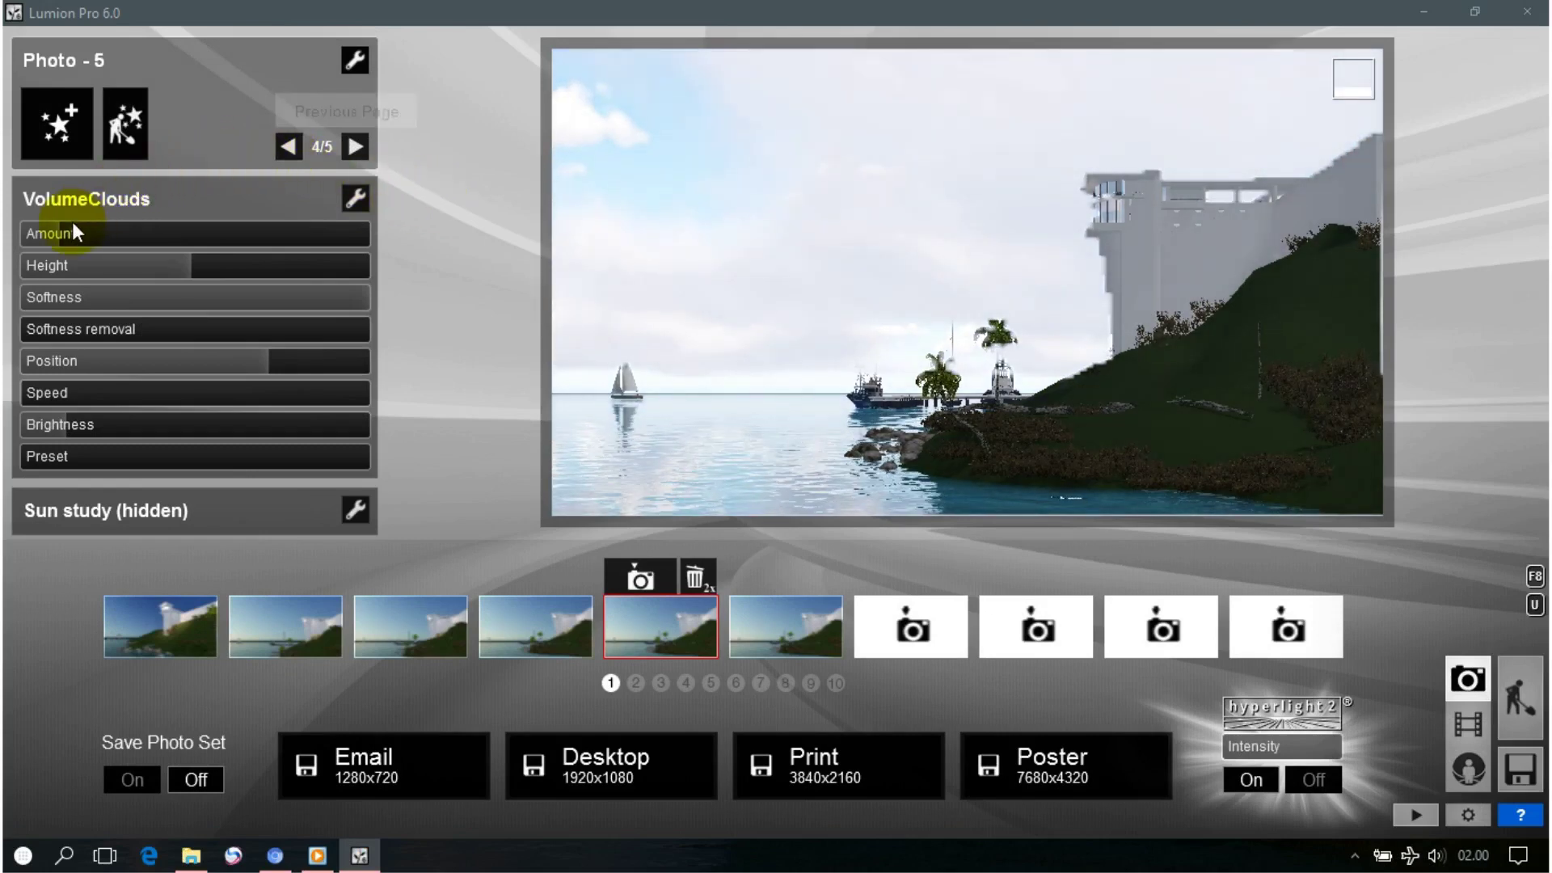
Set the VolumeClouds amount to about 0.11 and softness to about 0.2.
left_click(62, 230)
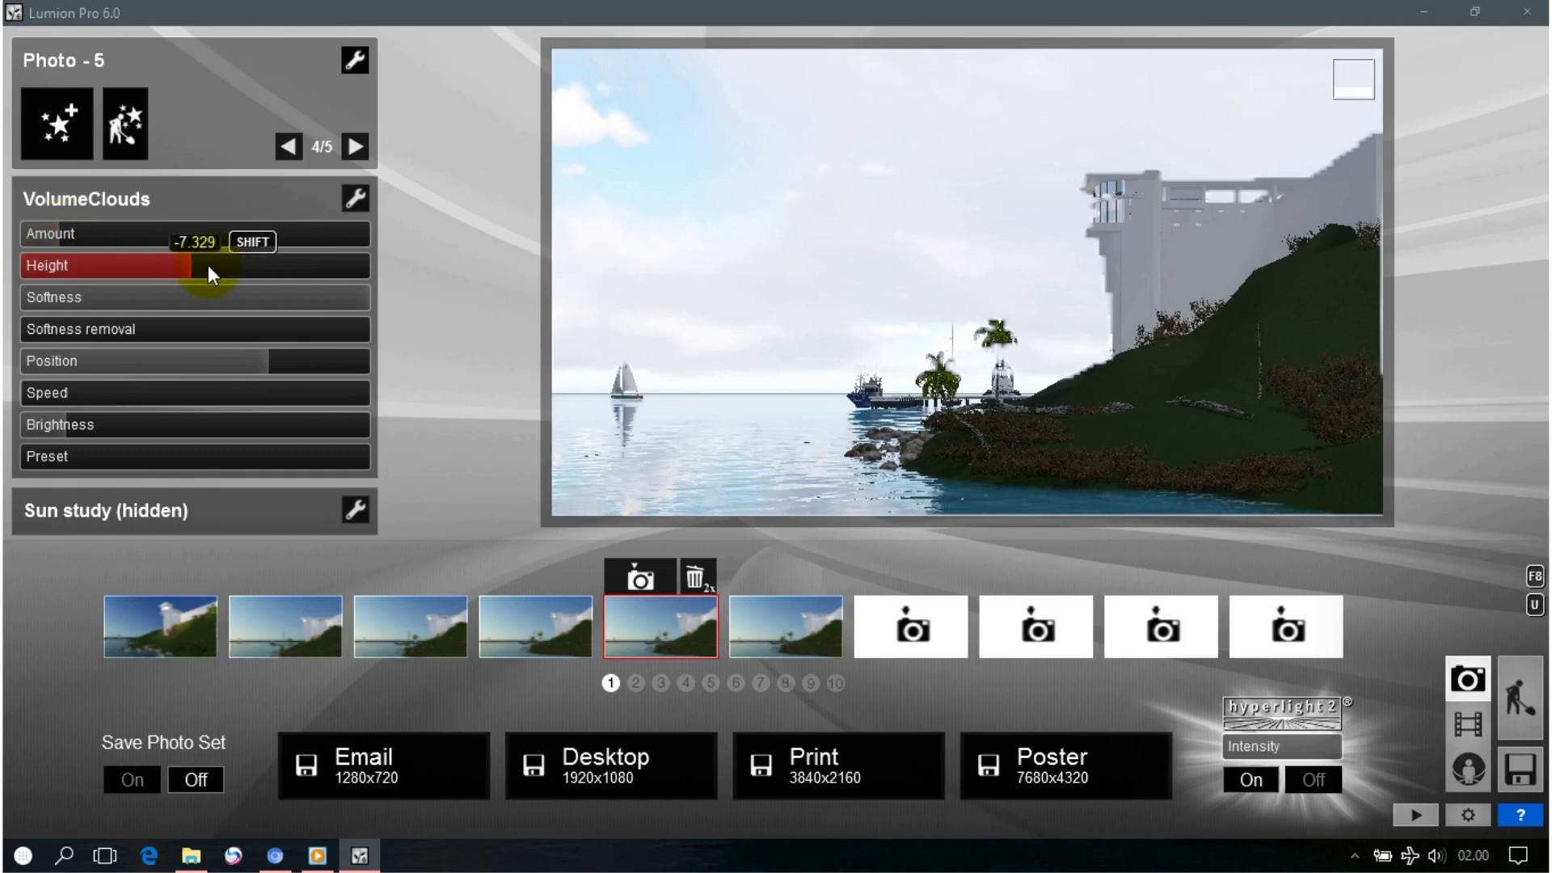
left_click_drag(351, 302, 5, 300)
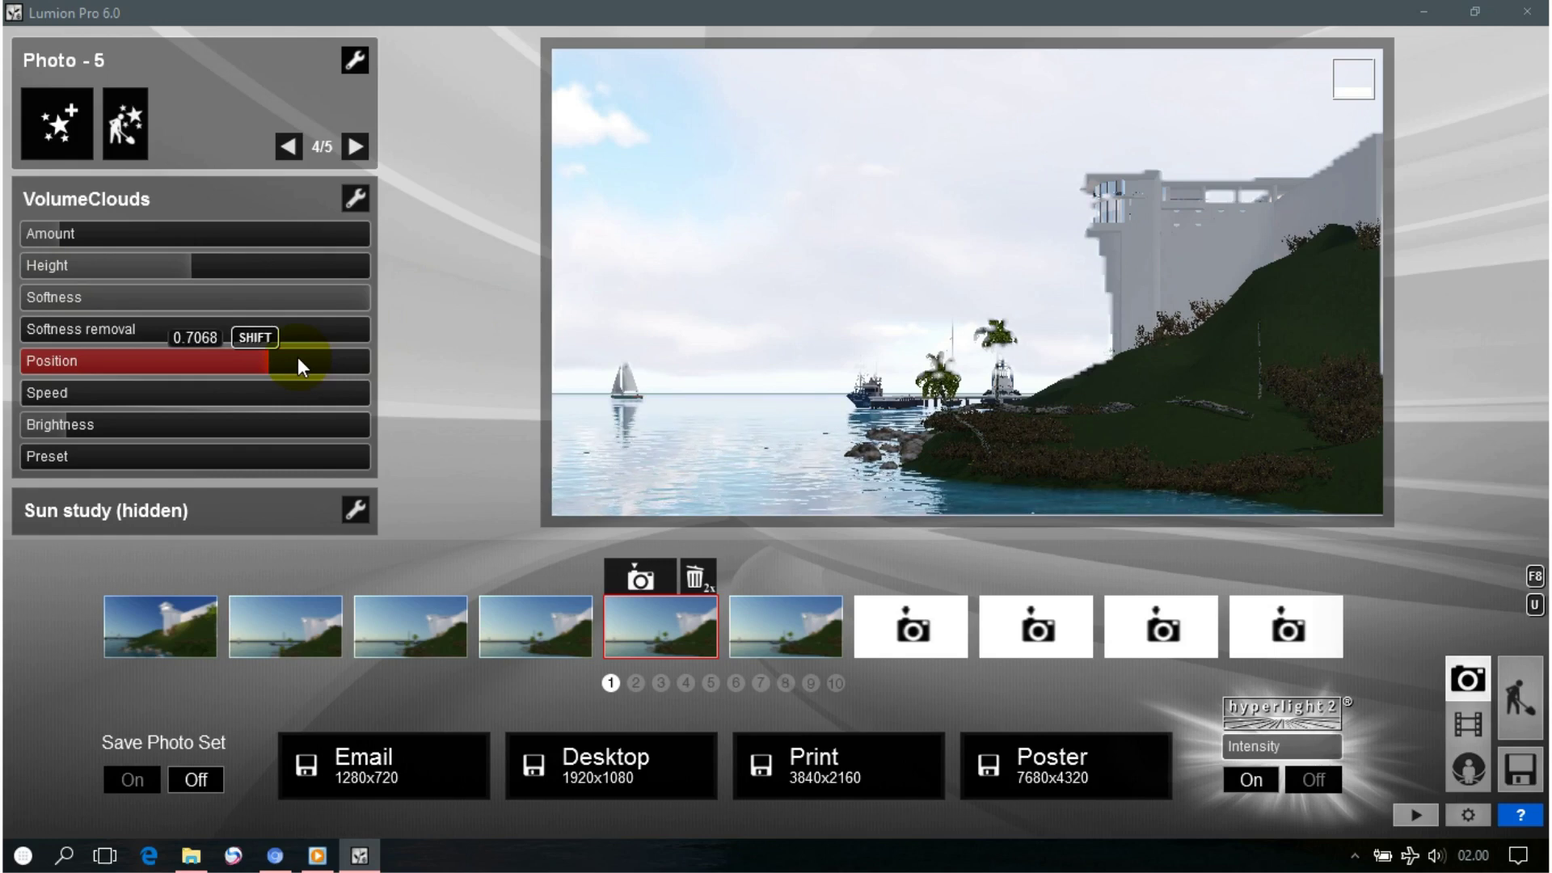
left_click(357, 149)
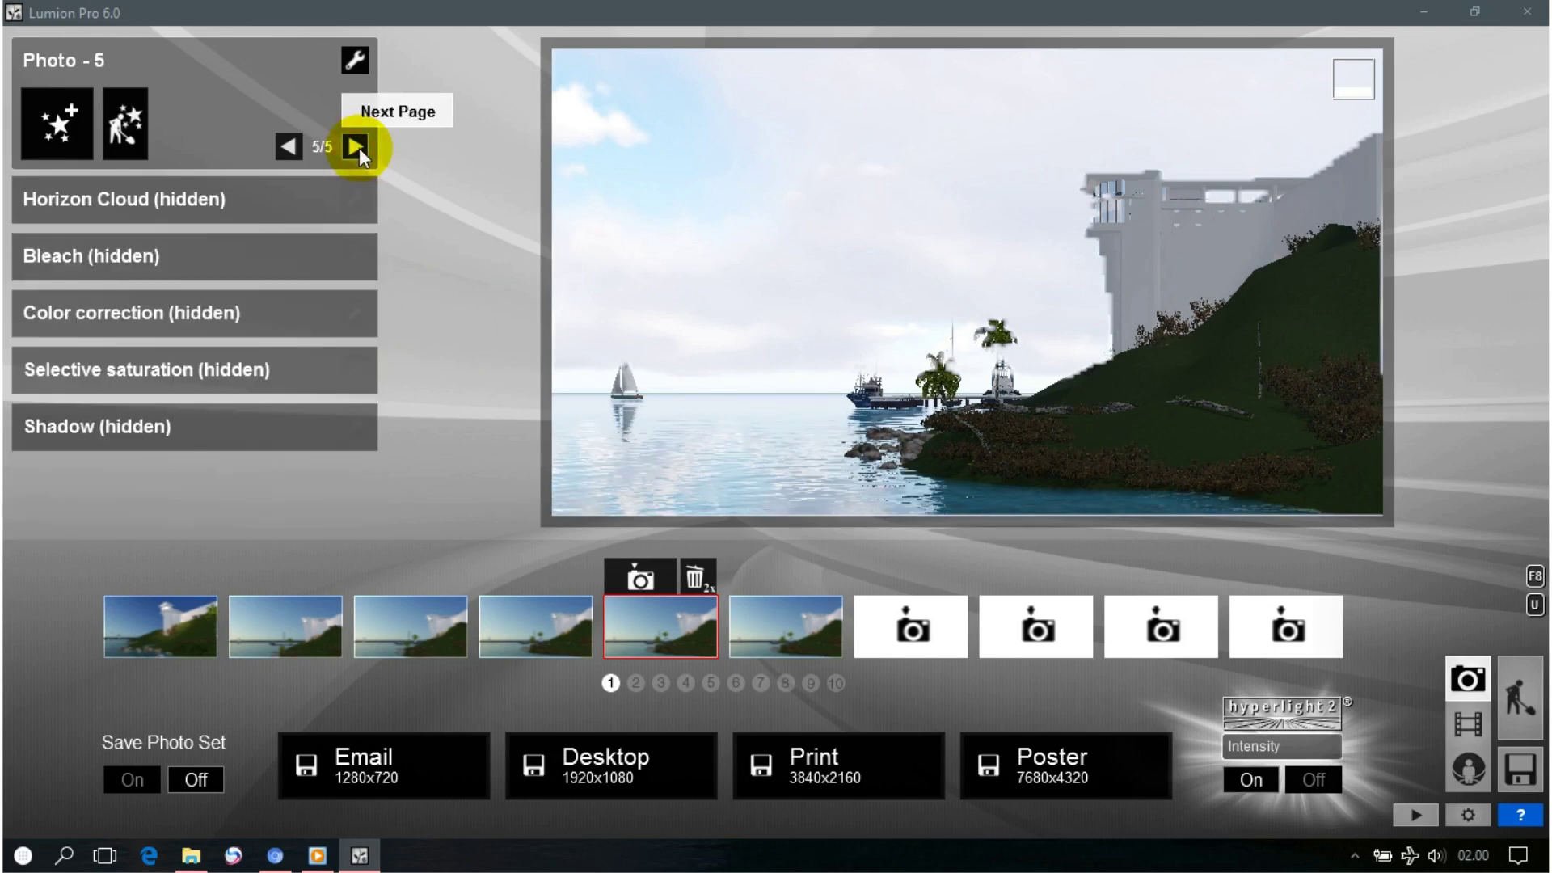
left_click(291, 149)
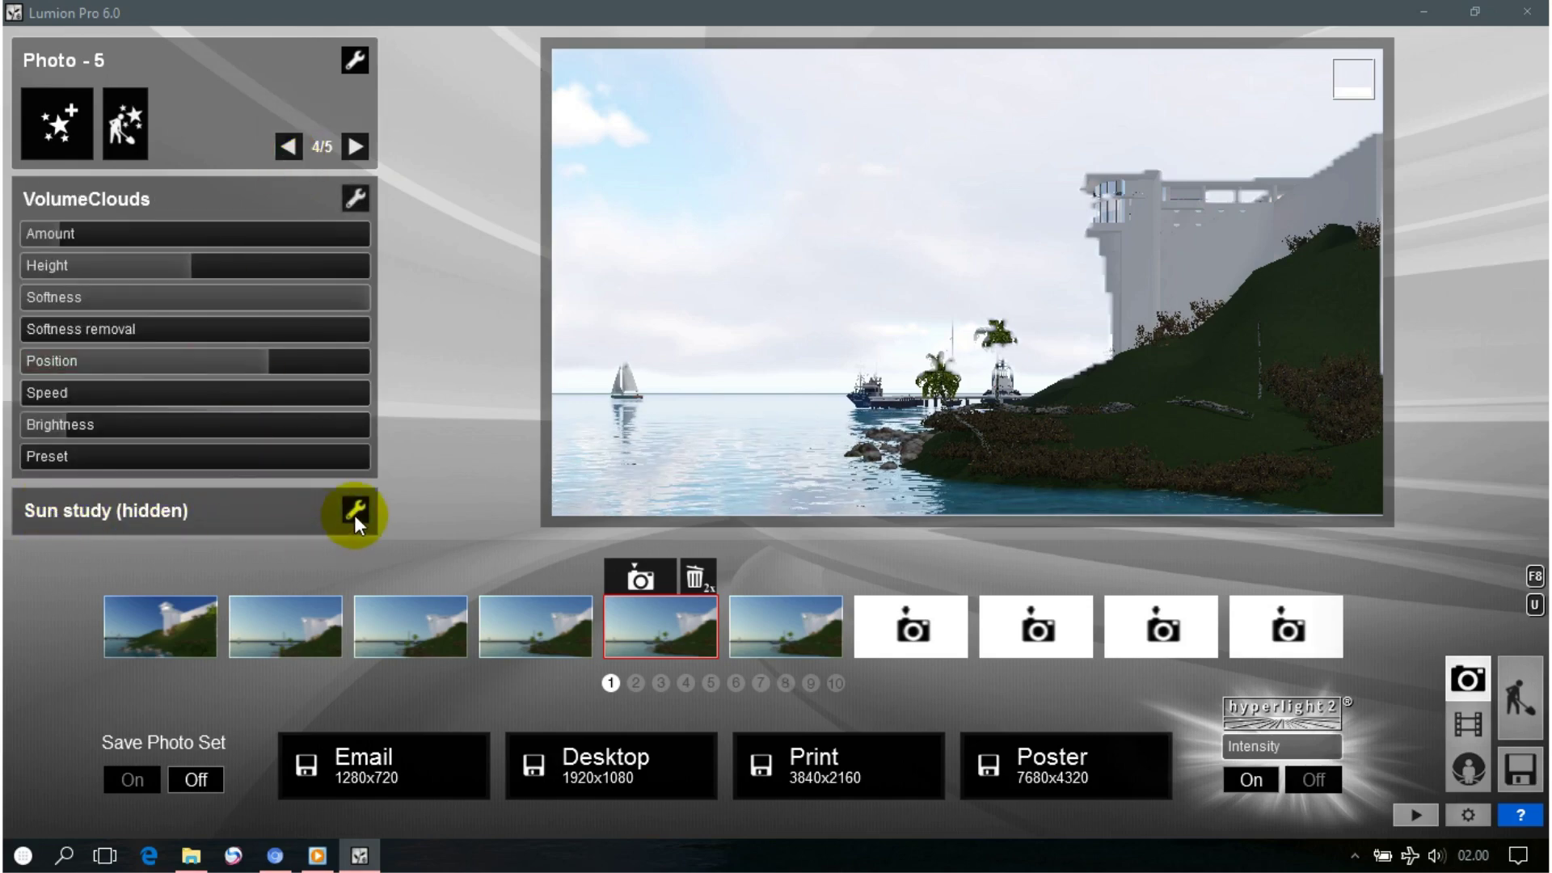
left_click(354, 511)
Unhide Sun study and confirm its globe location of 42,33 N / -123,62 W.
left_click(409, 514)
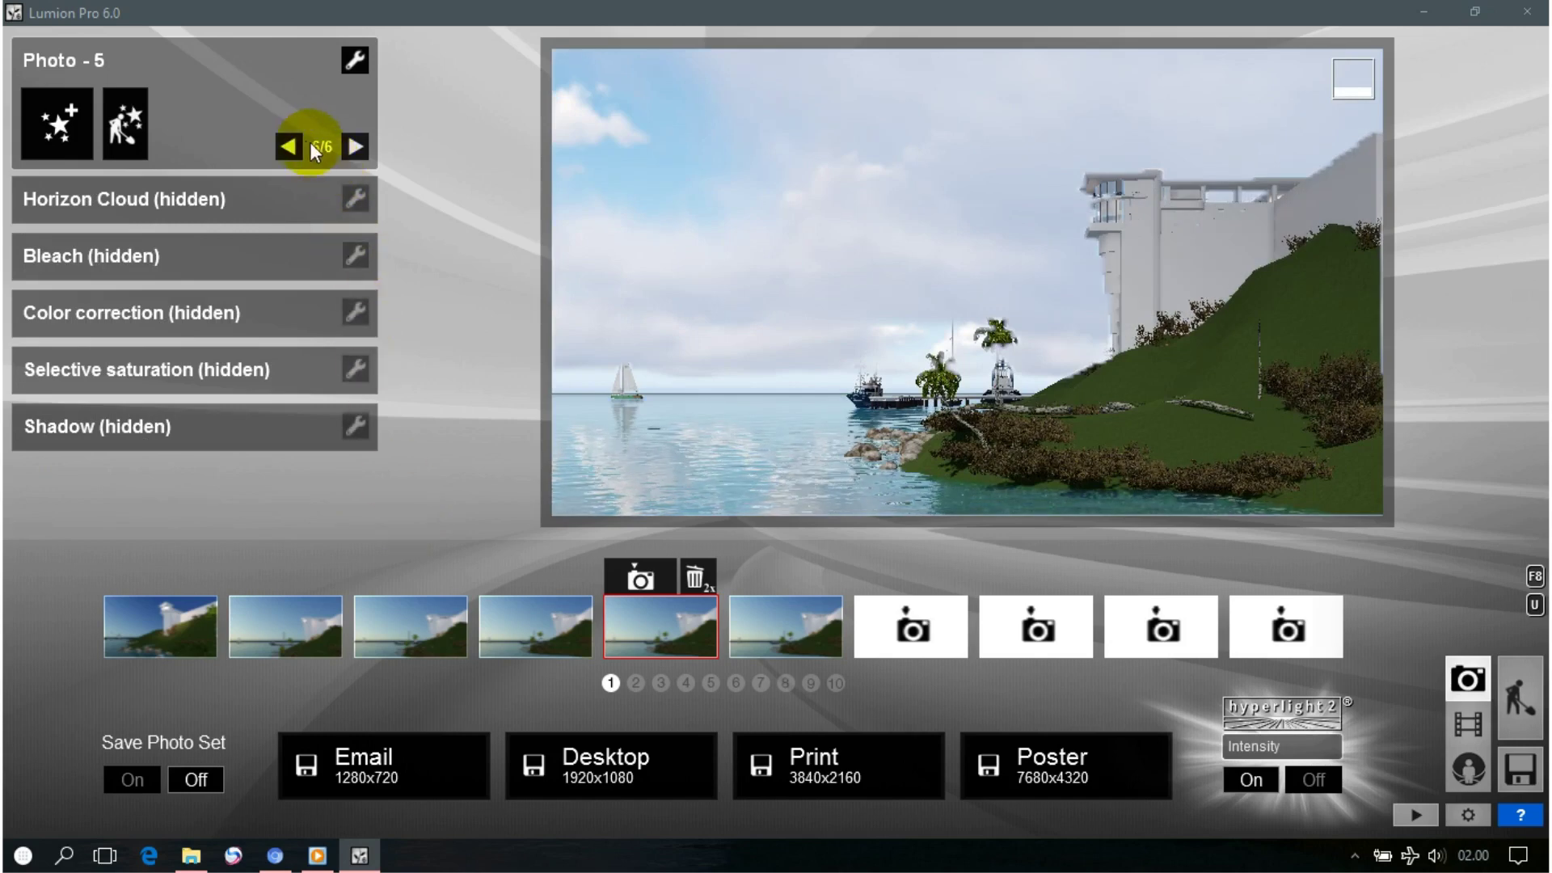
left_click(287, 147)
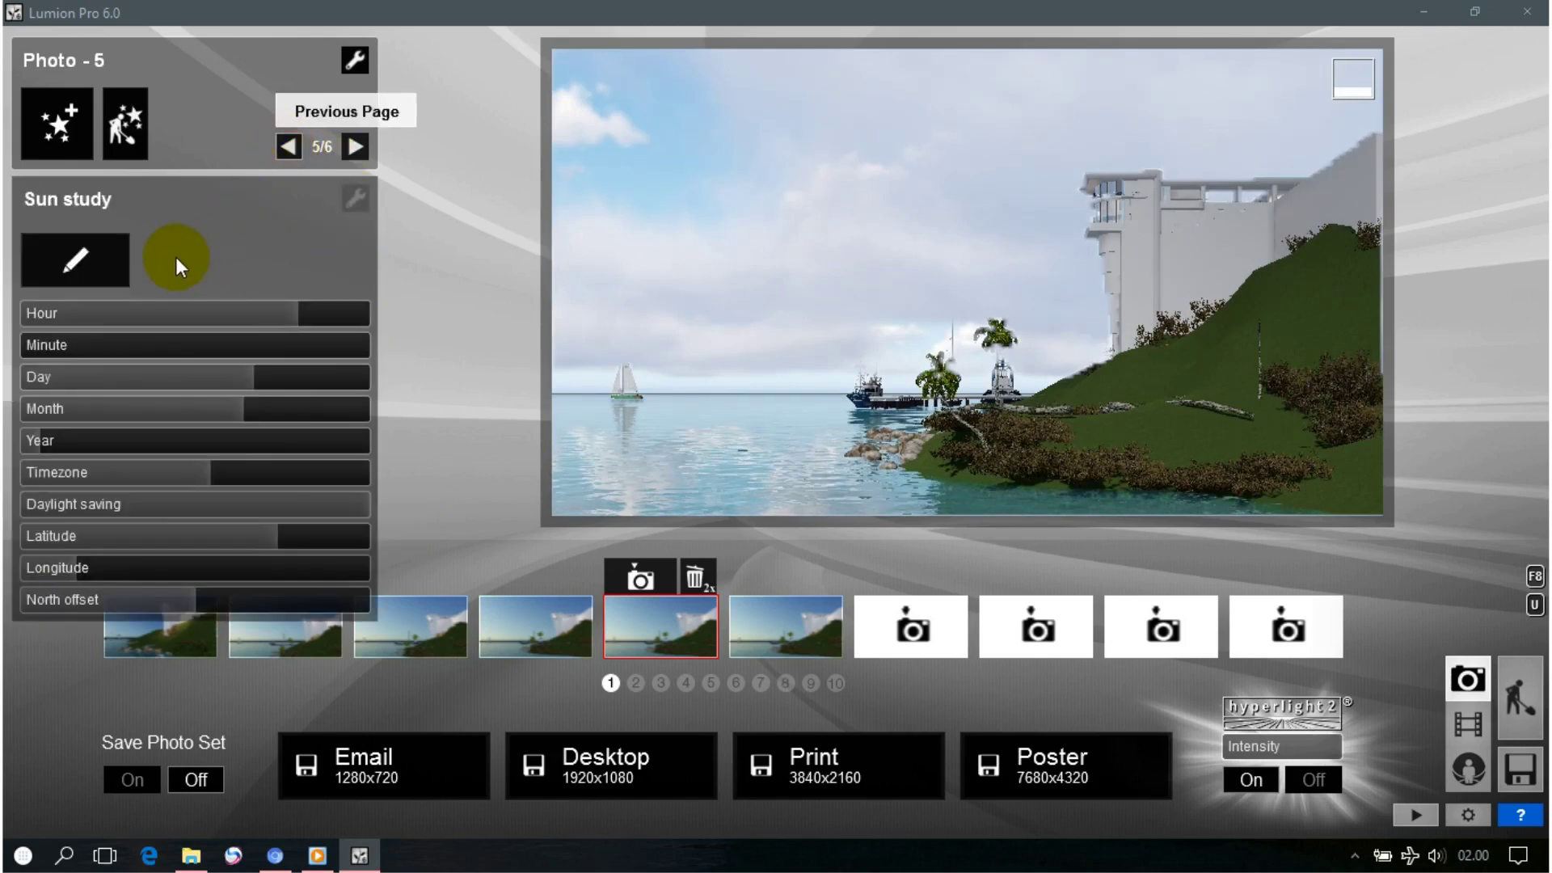
left_click(91, 264)
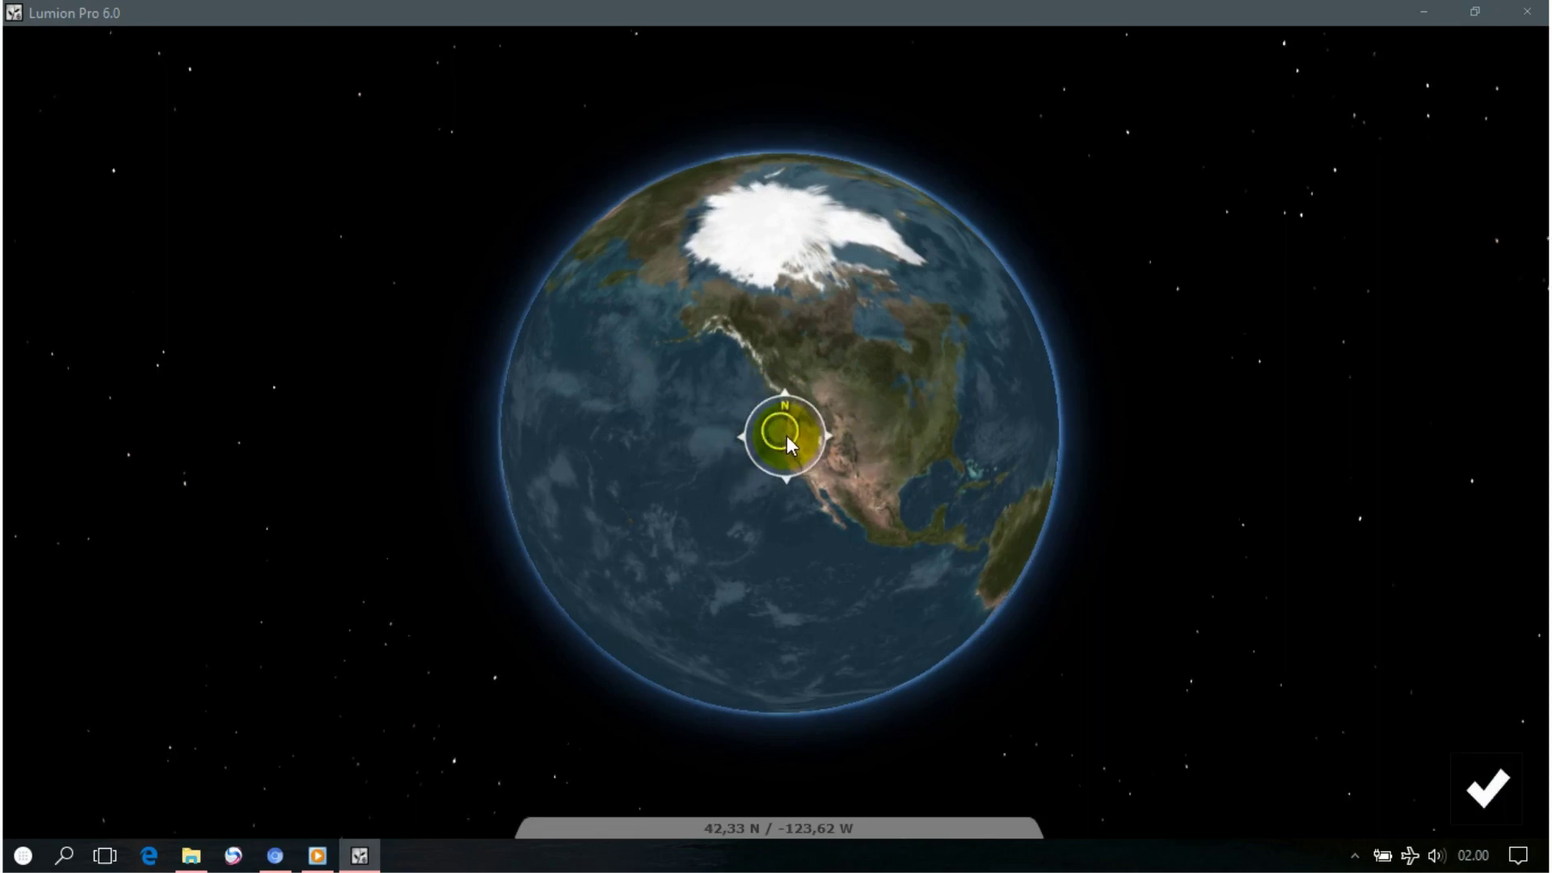
scroll(784, 435, "up", 5)
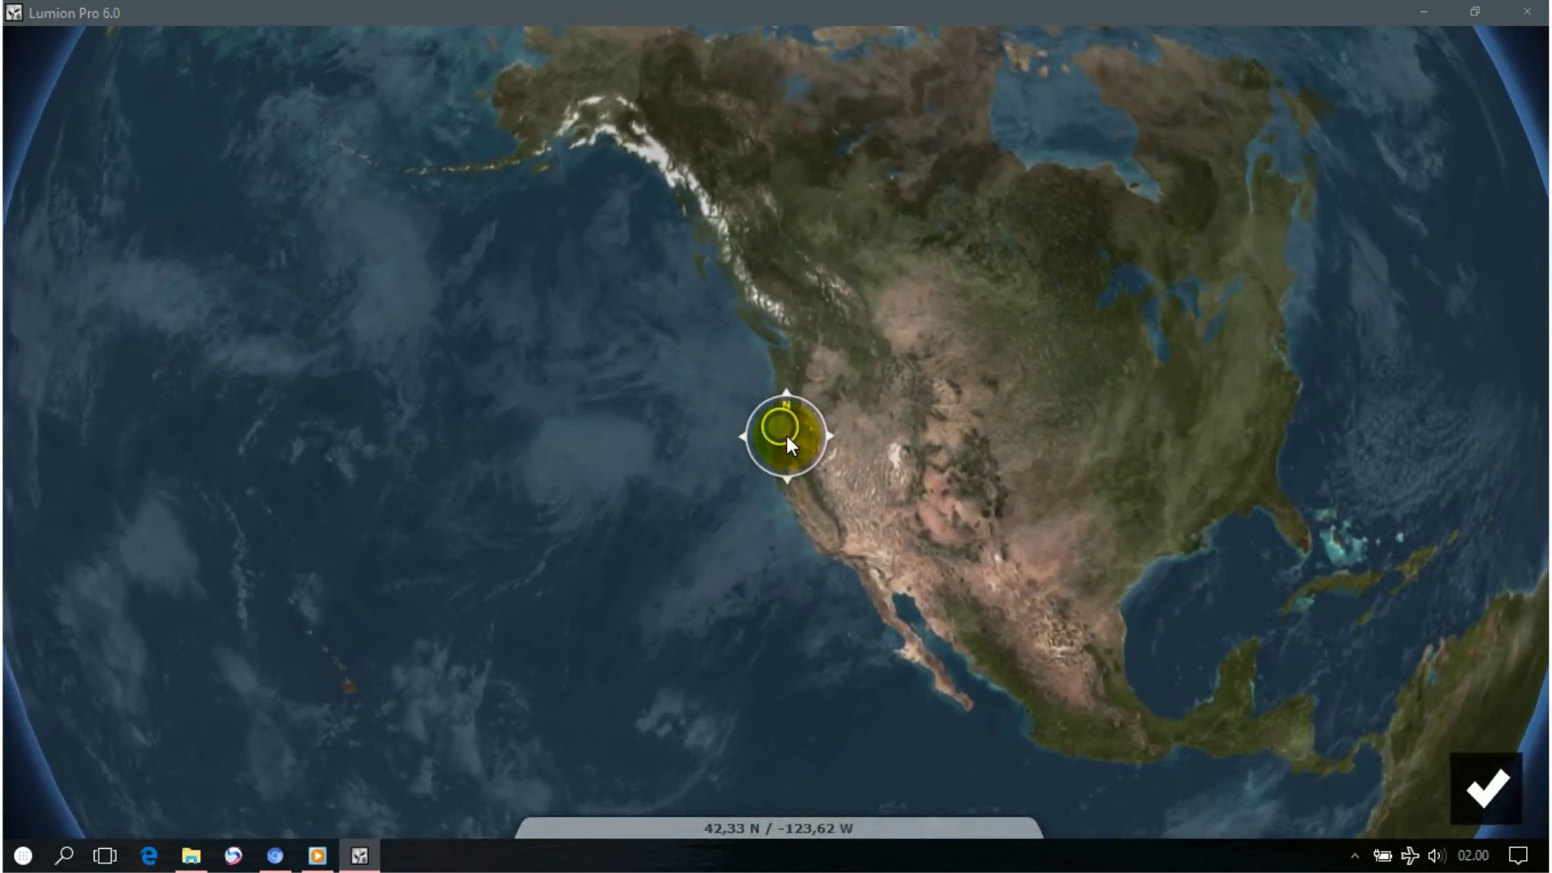
scroll(787, 435, "down", 5)
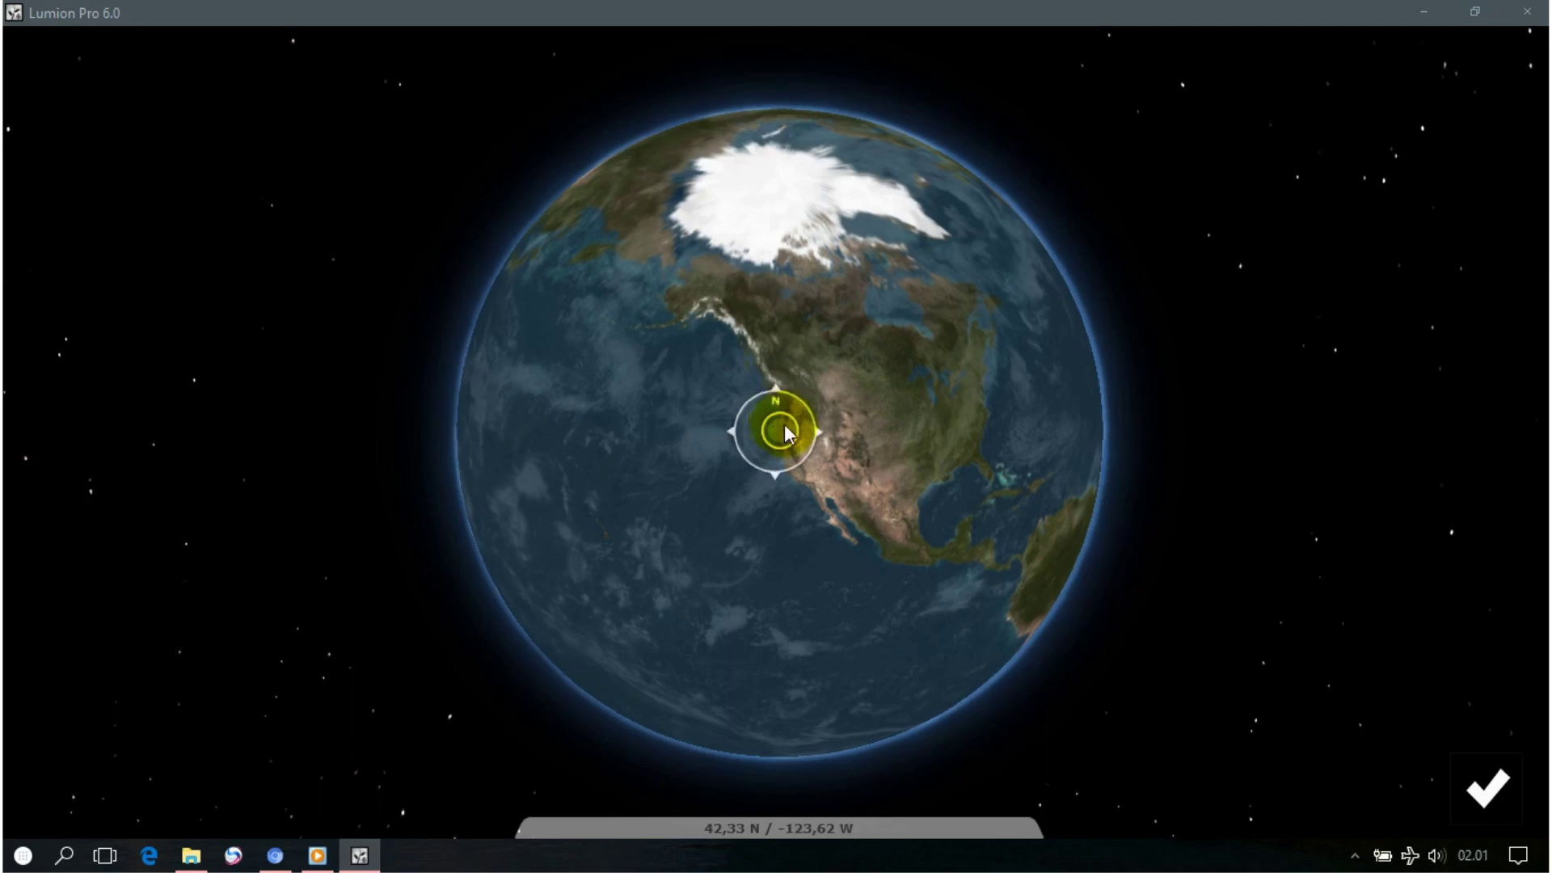
left_click(1487, 794)
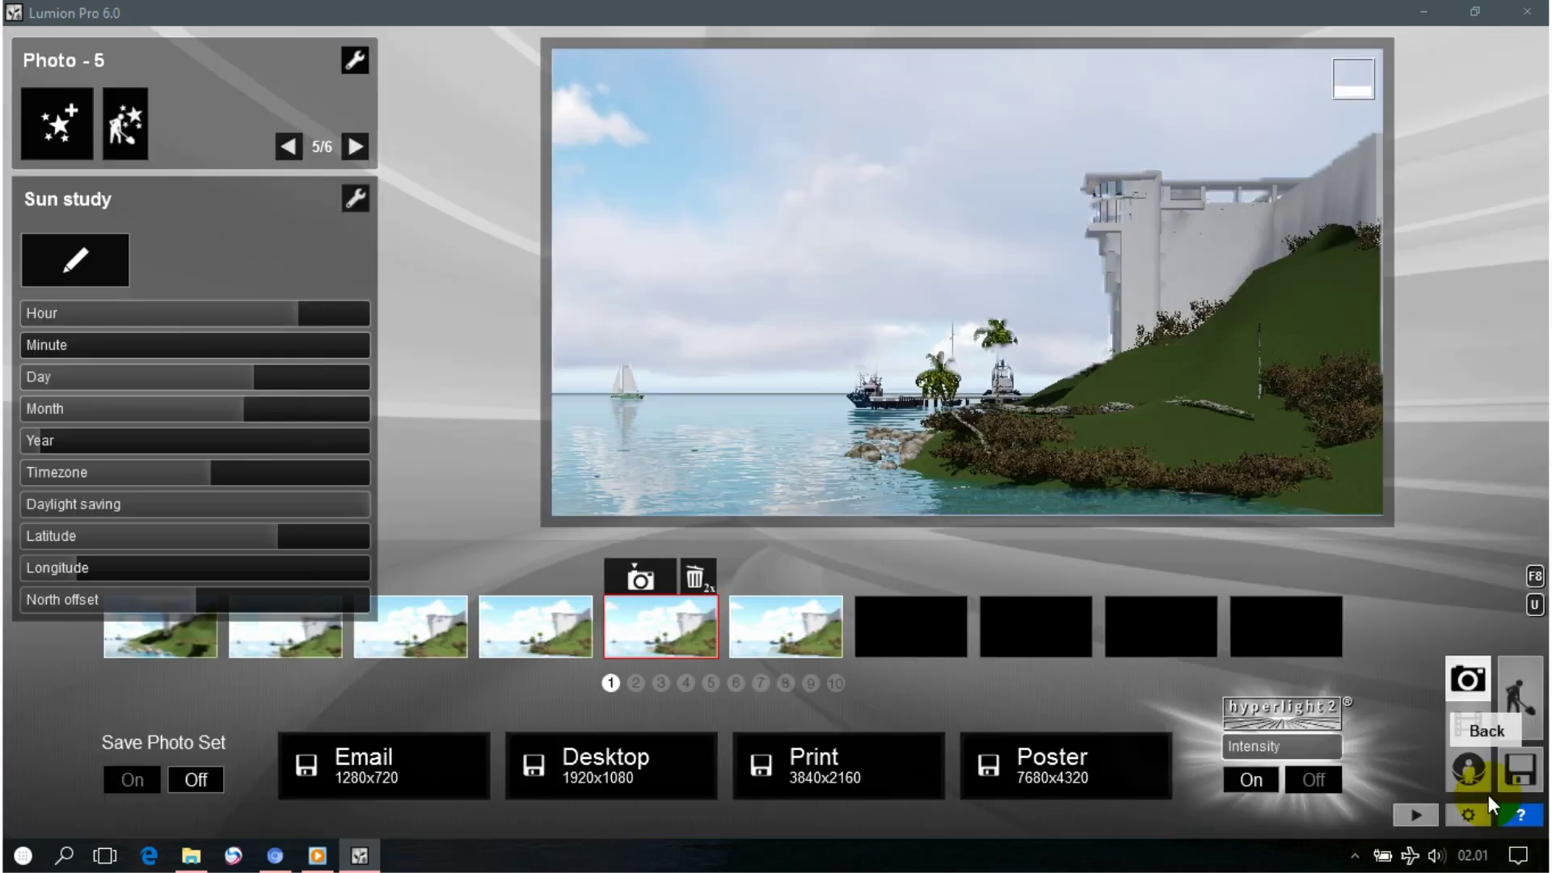
Unhide the Horizon Cloud effect and reduce its amount to 0.
left_click(354, 152)
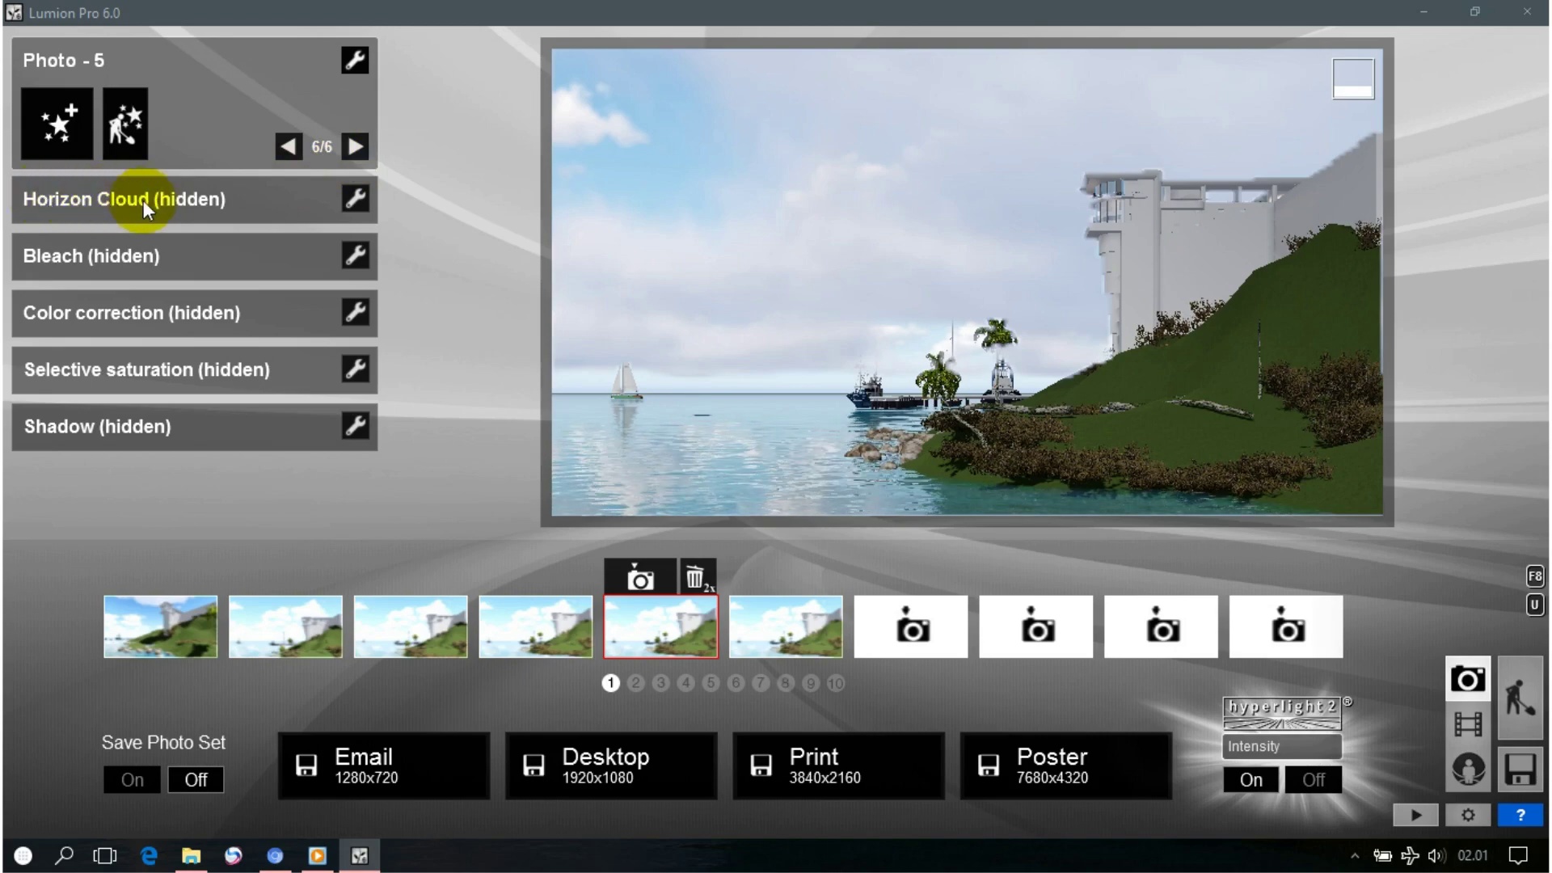
left_click(354, 202)
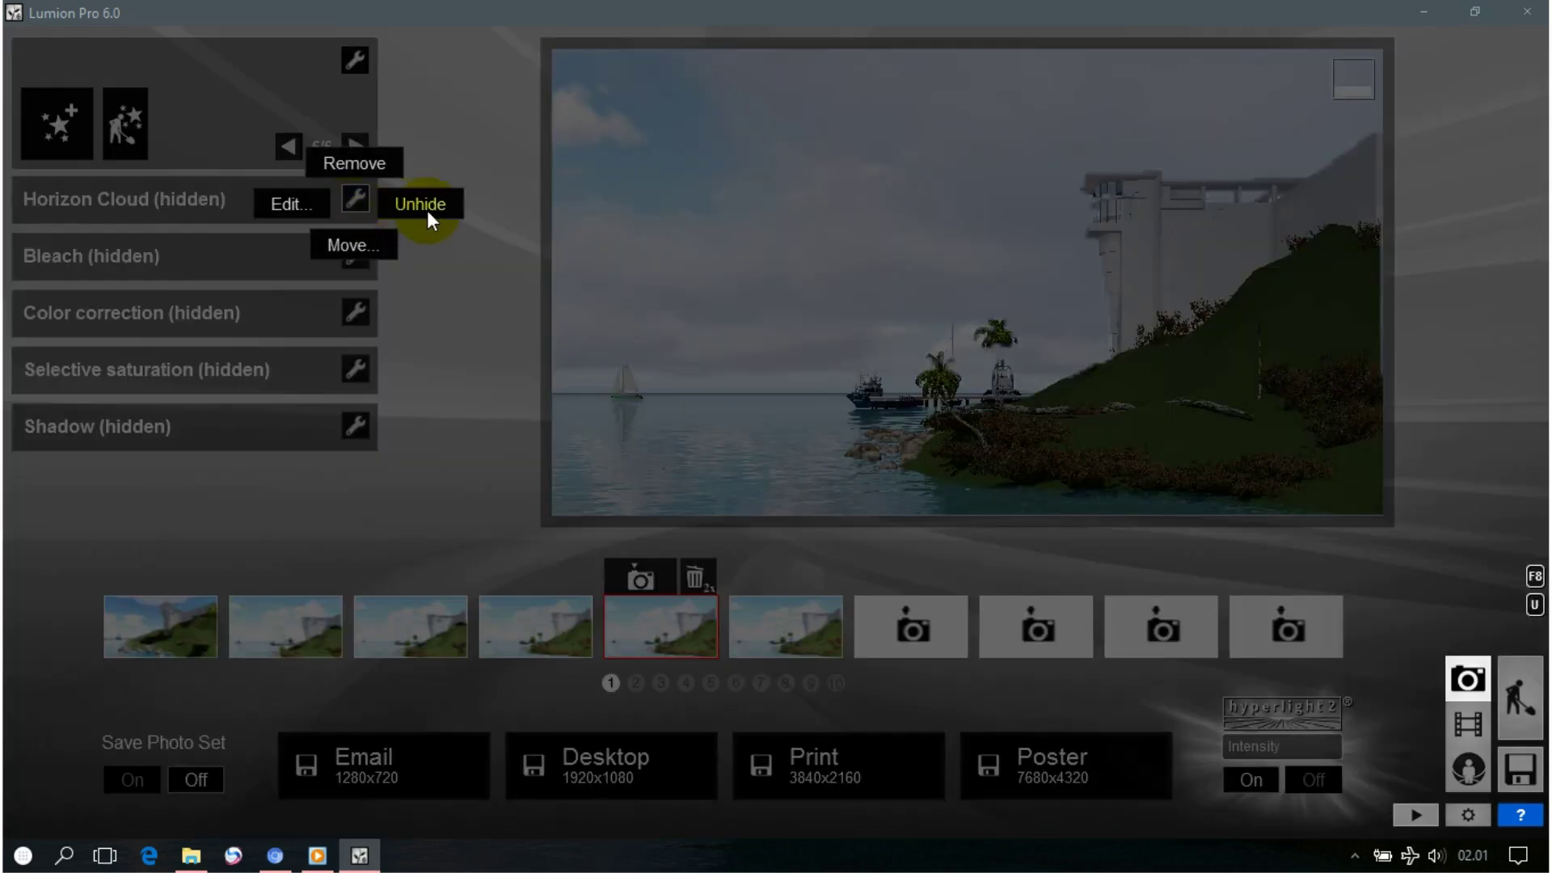
left_click(420, 203)
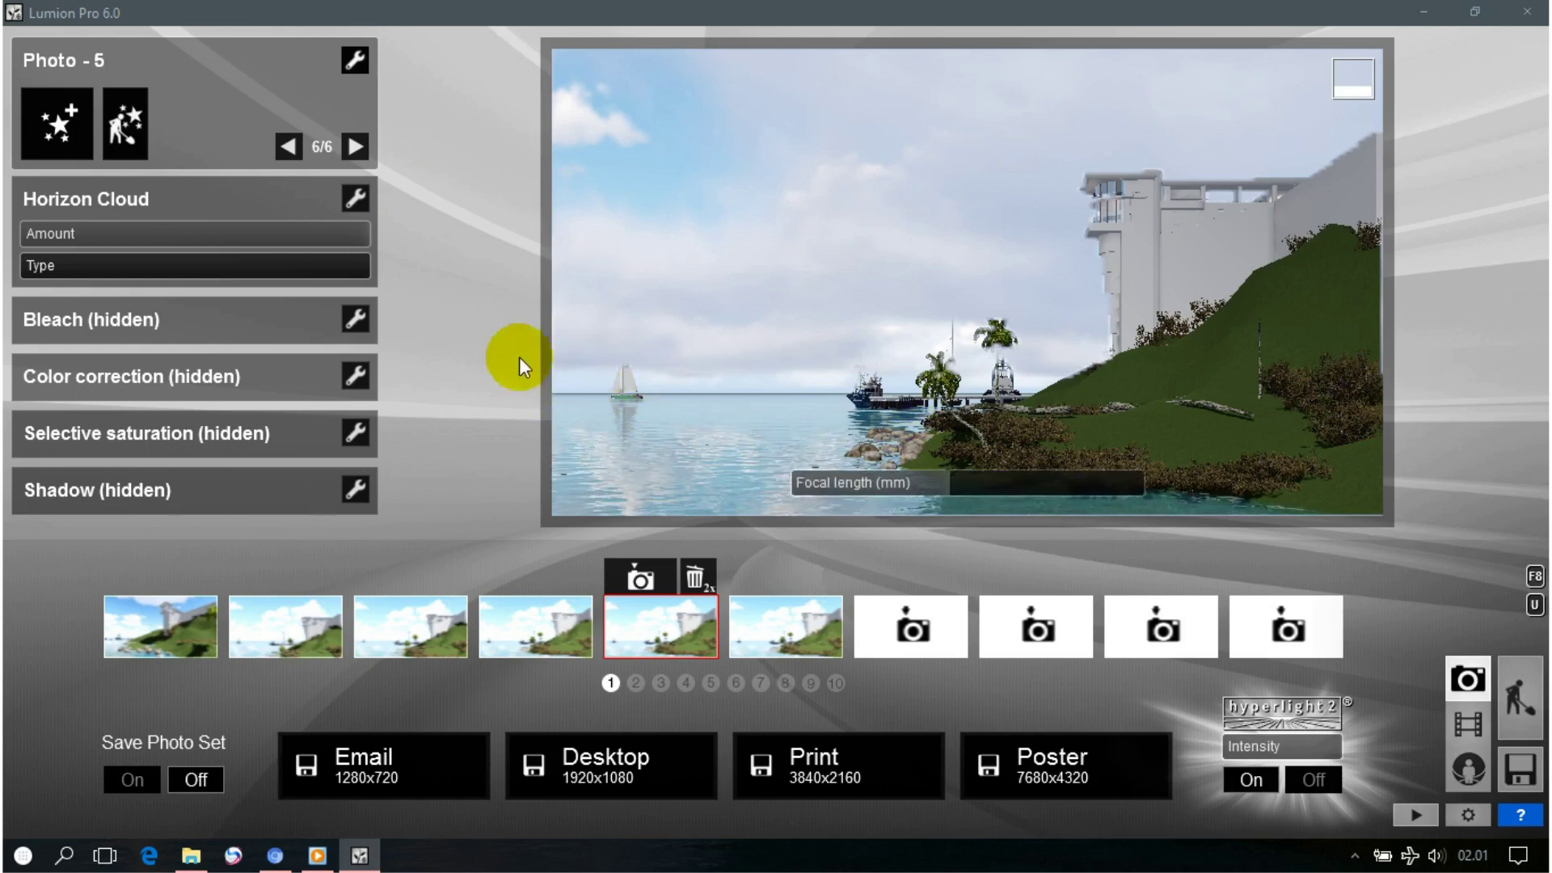
key("shift")
left_click_drag(337, 230, 12, 218)
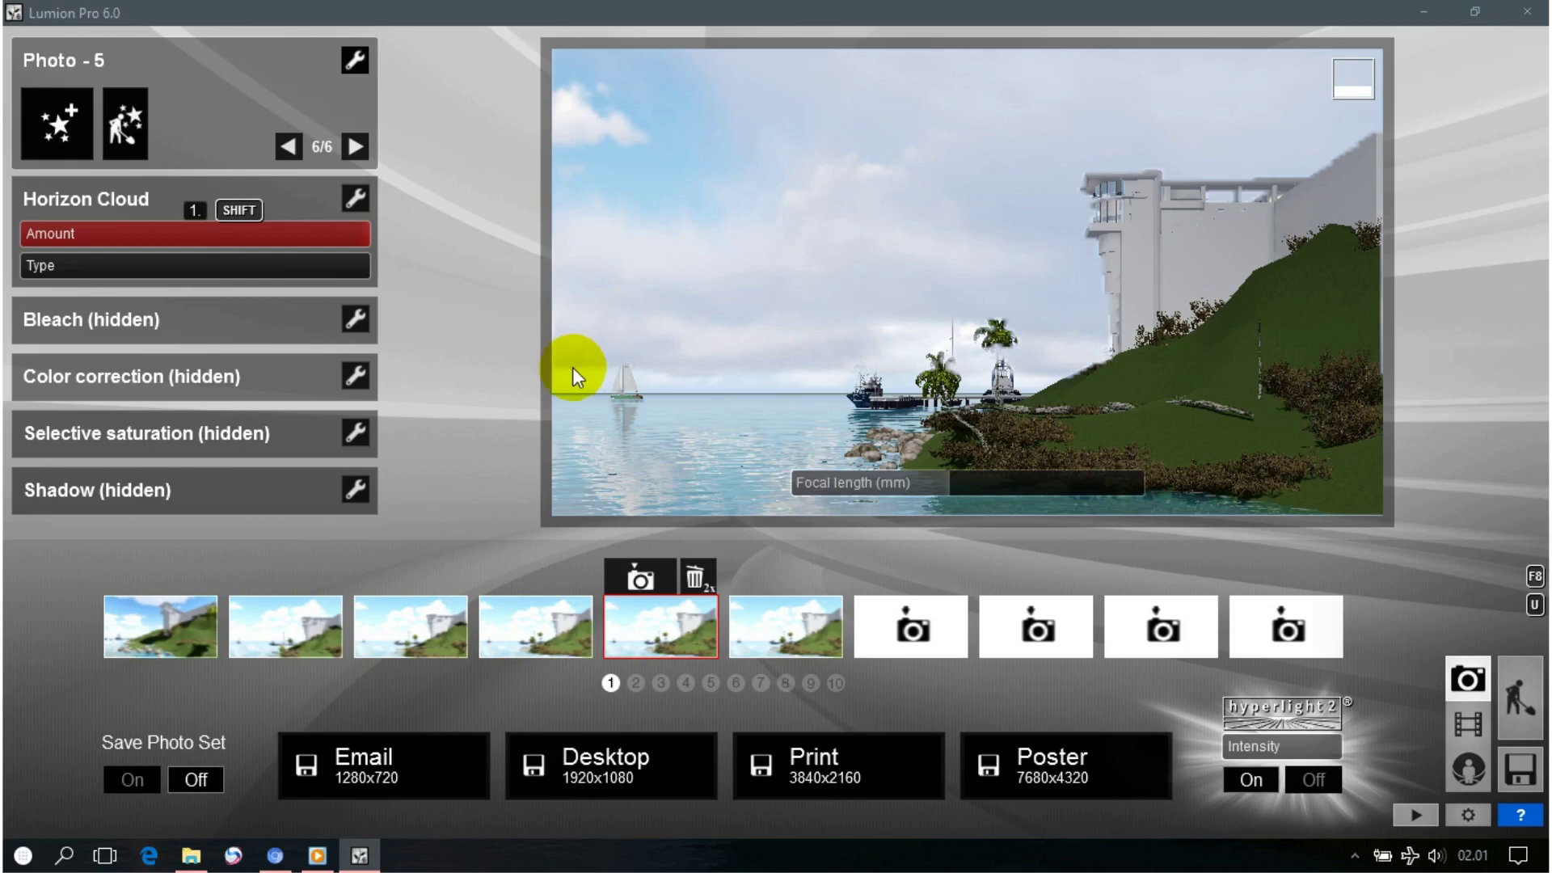
Unhide the Bleach effect and set its amount to 0.2.
left_click(362, 319)
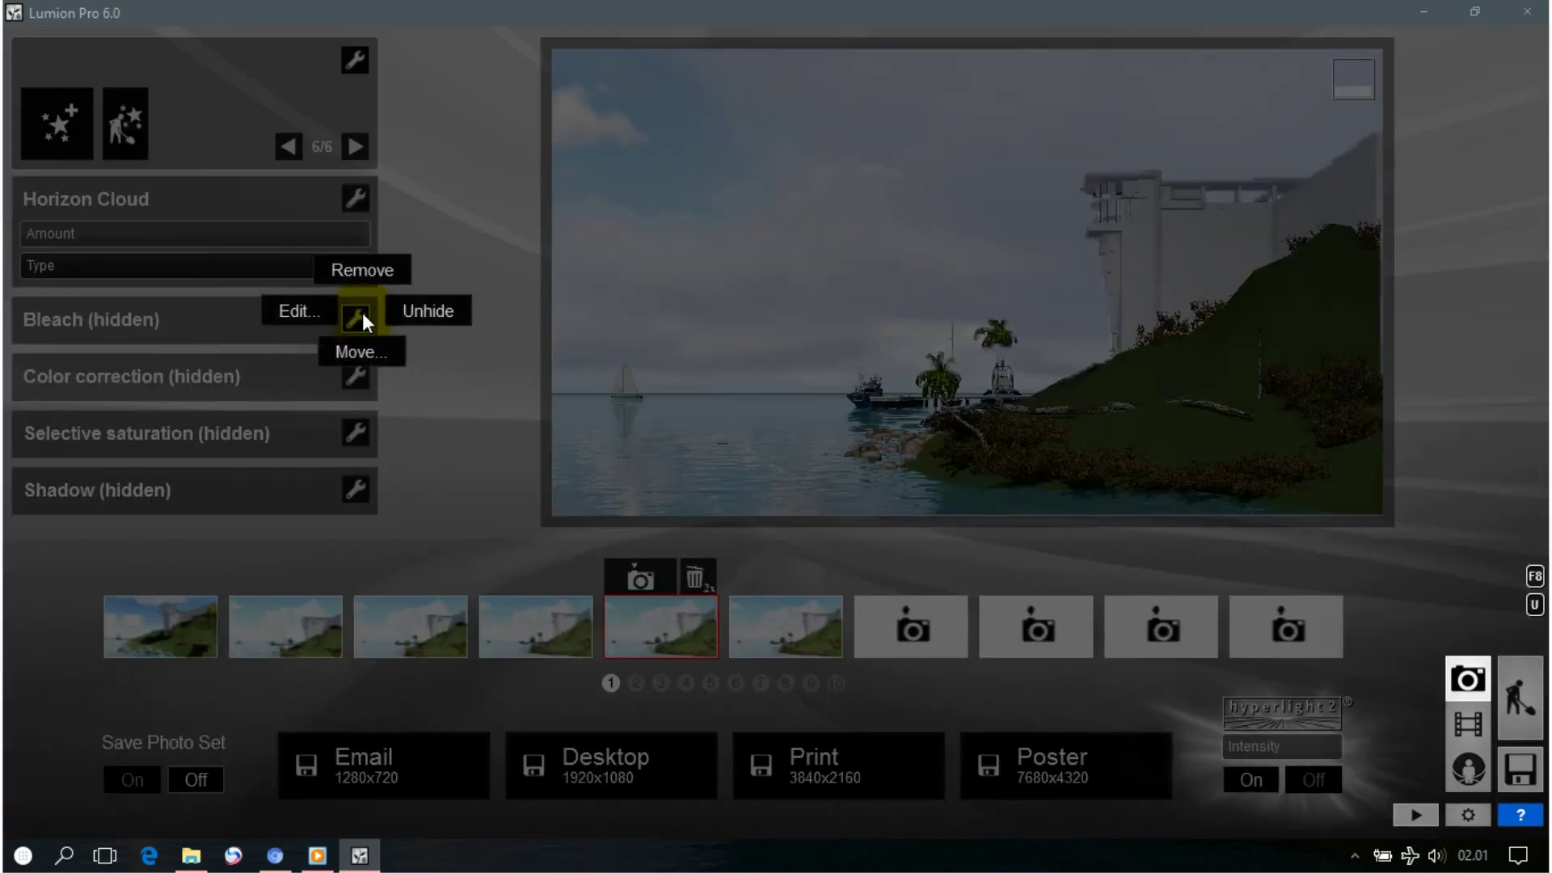
left_click(419, 310)
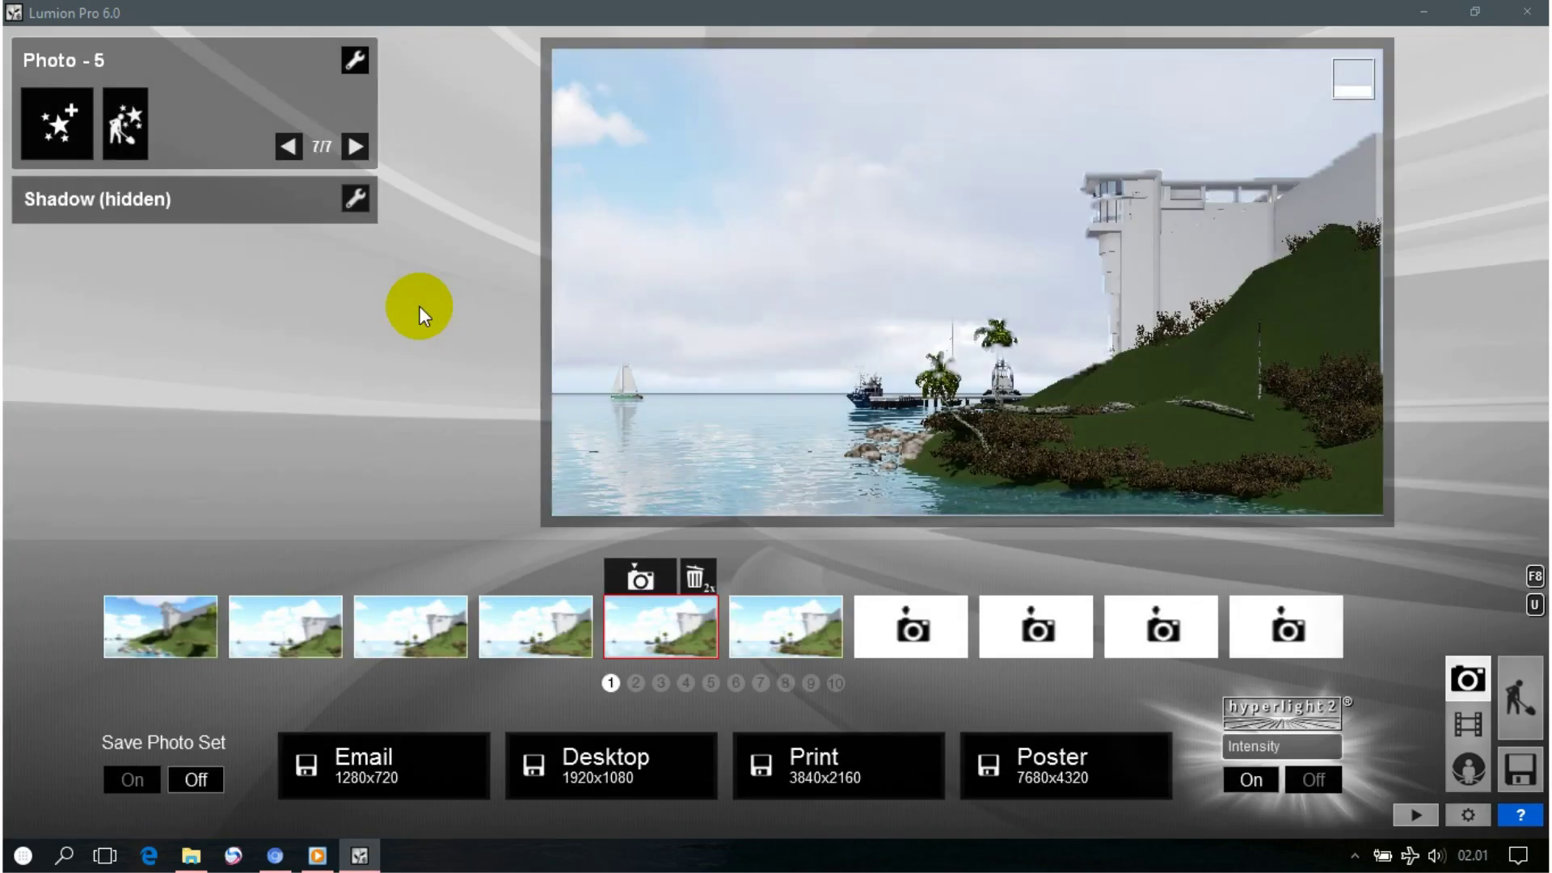
left_click(288, 145)
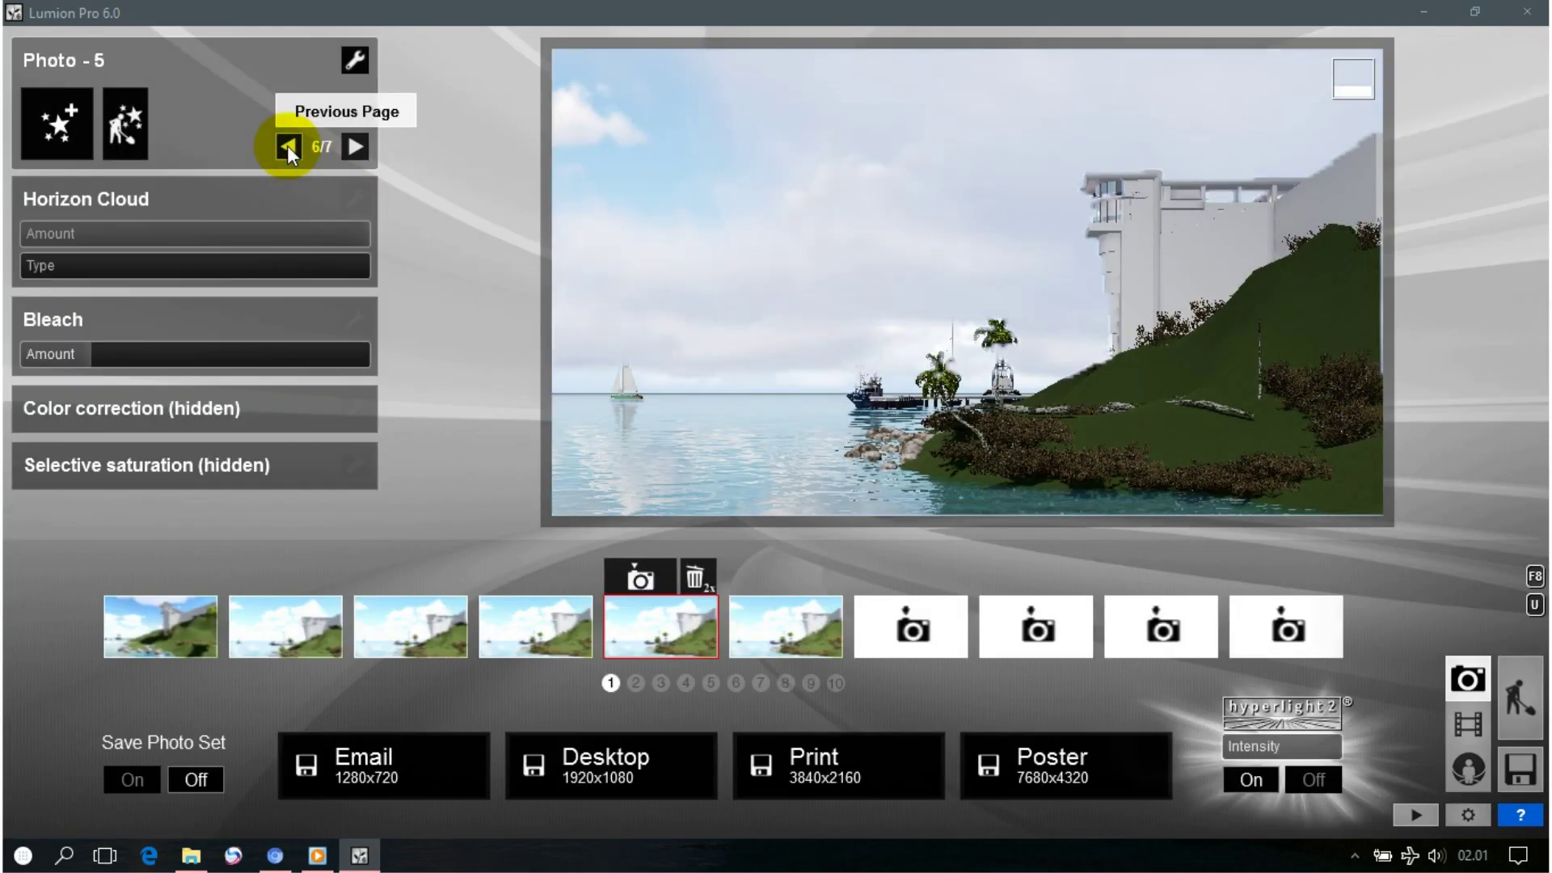
left_click(107, 352)
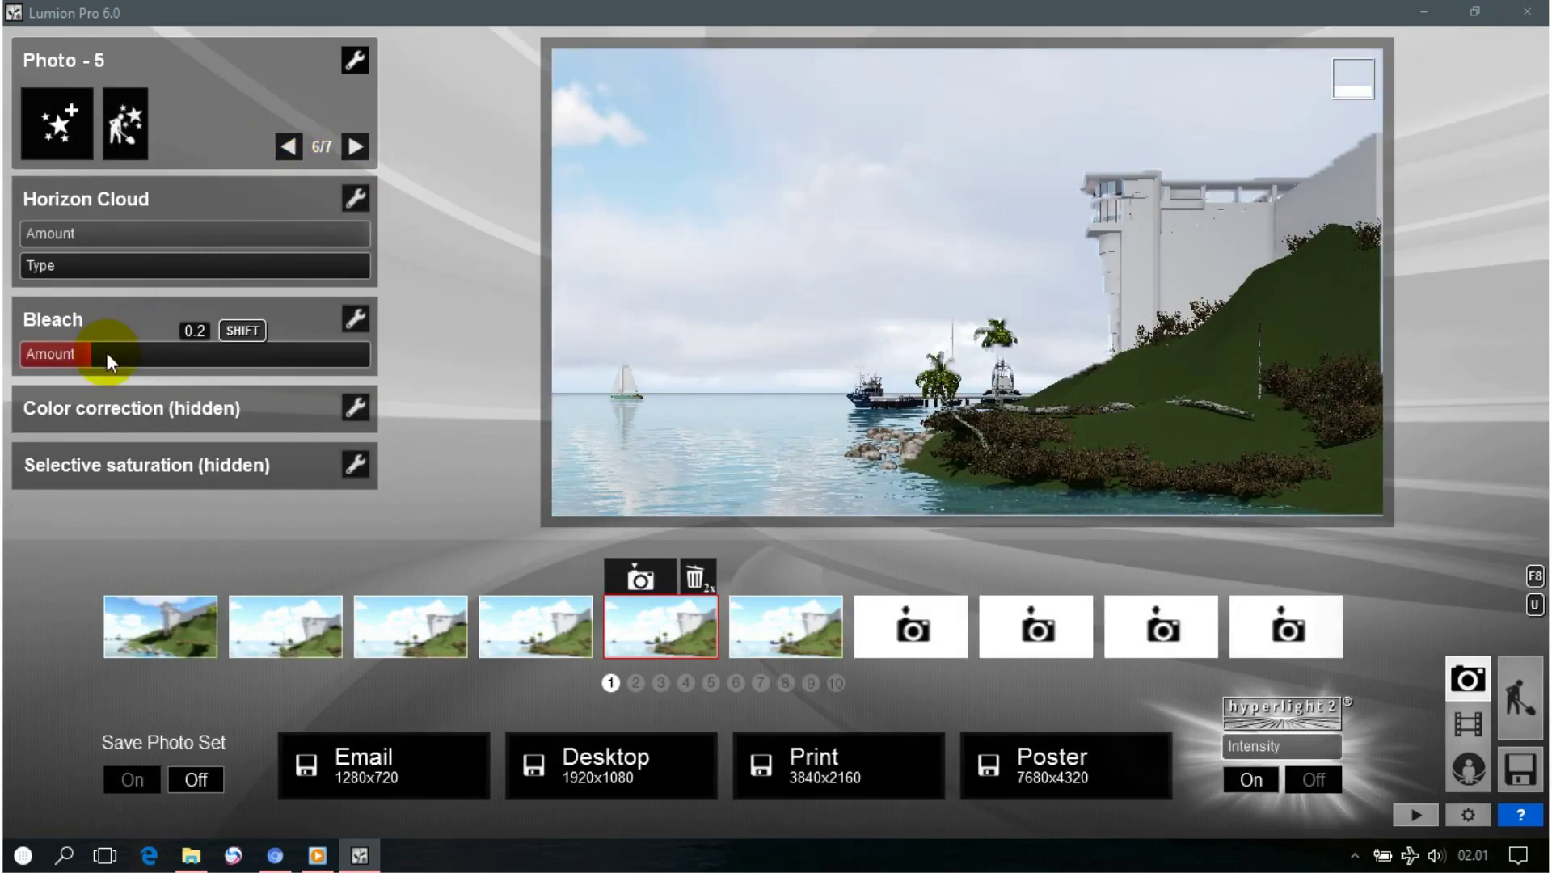
Unhide the Color correction effect and check its settings, gamma at 0.9.
left_click(356, 408)
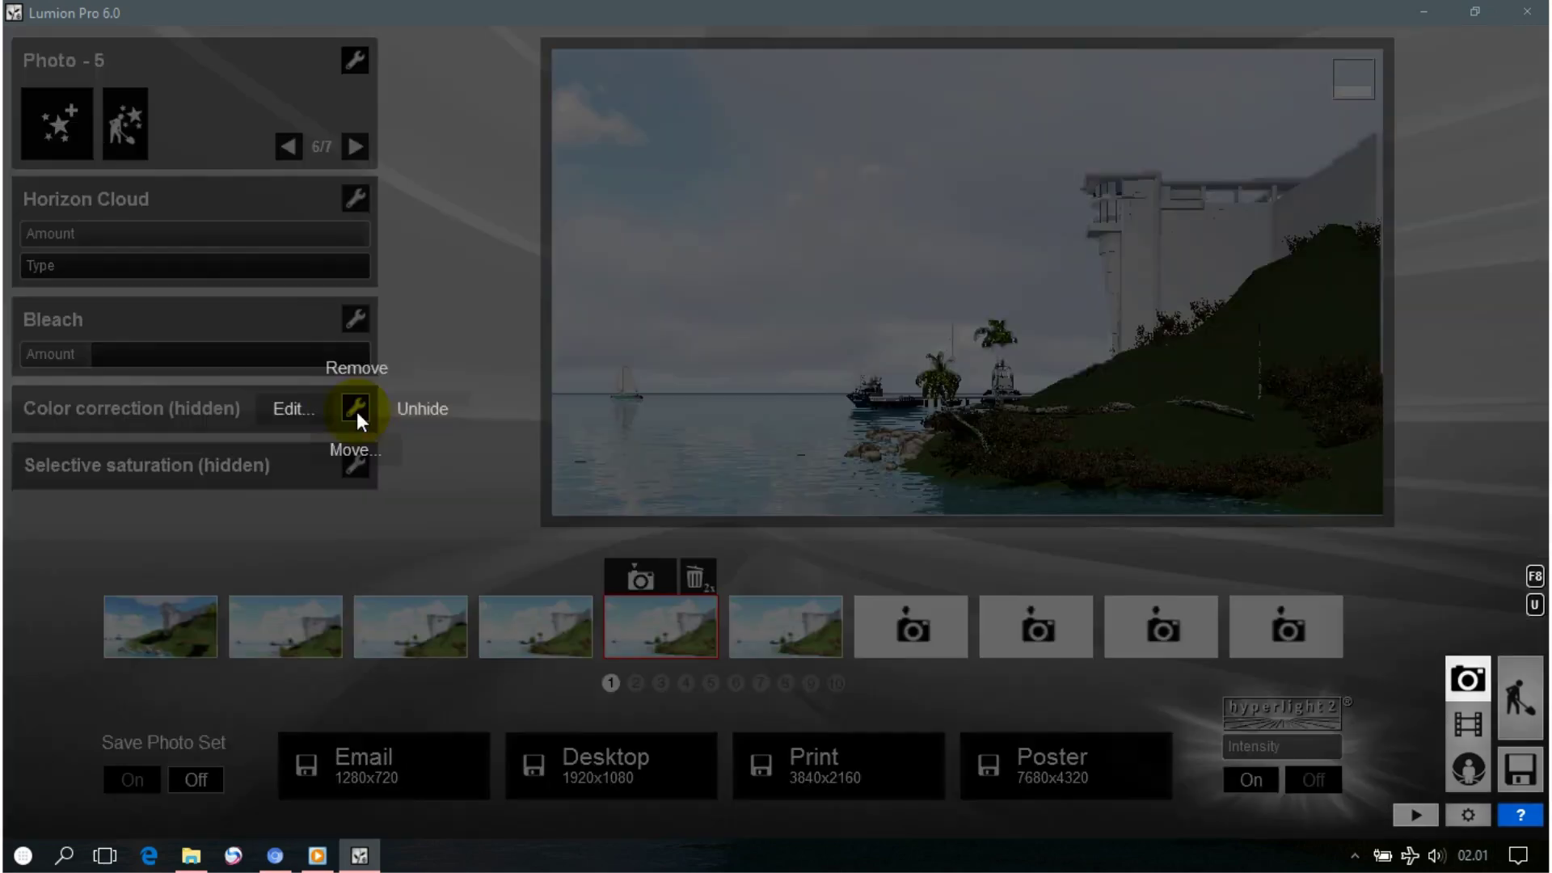
left_click(418, 406)
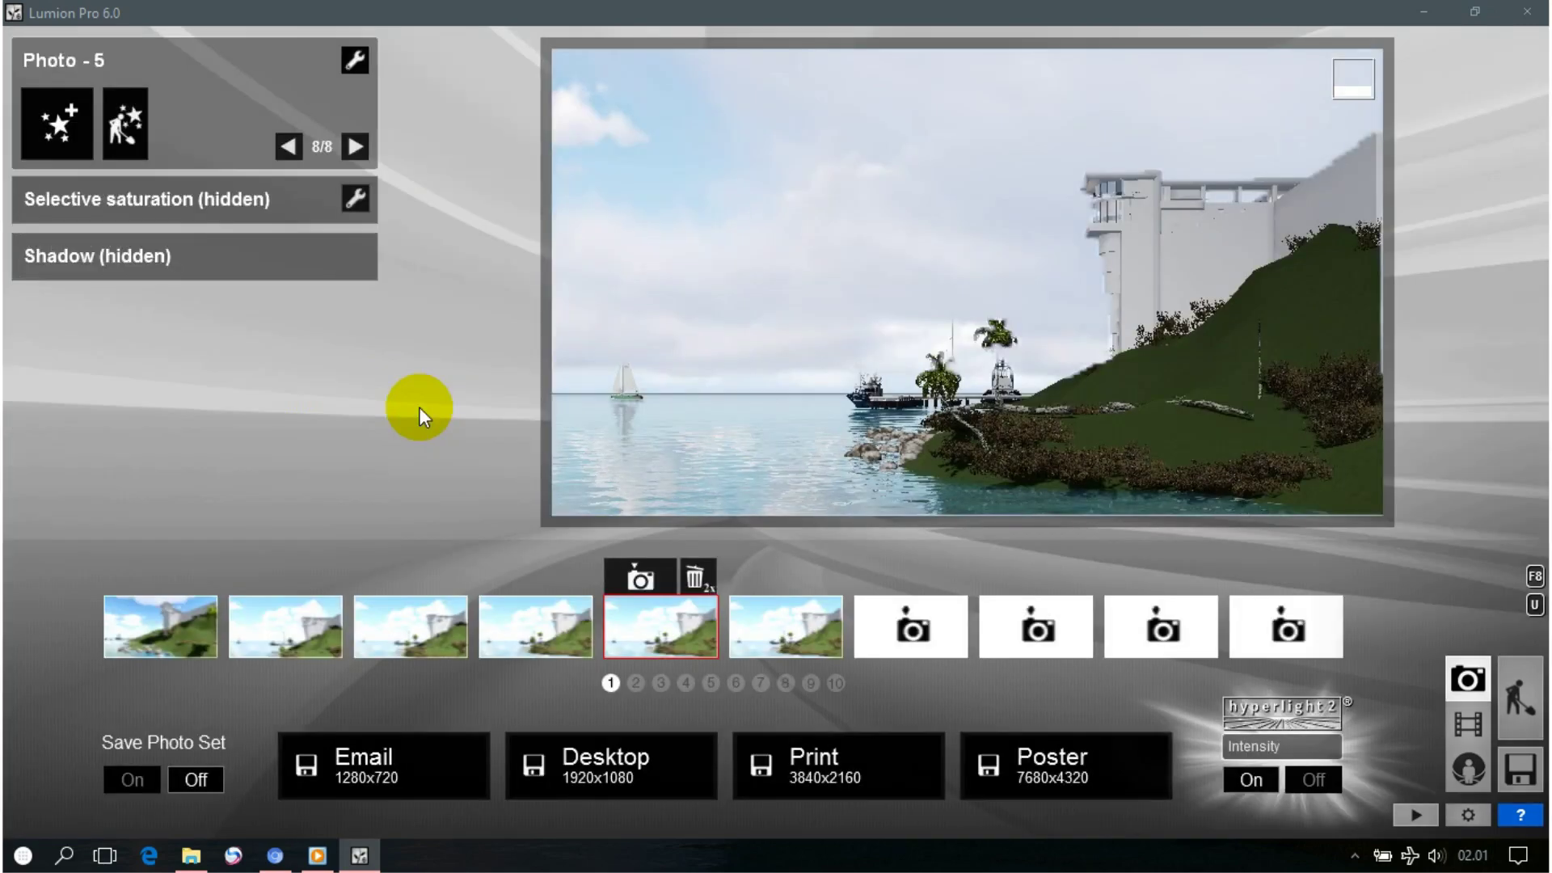
left_click(289, 147)
mouse_move(100, 360)
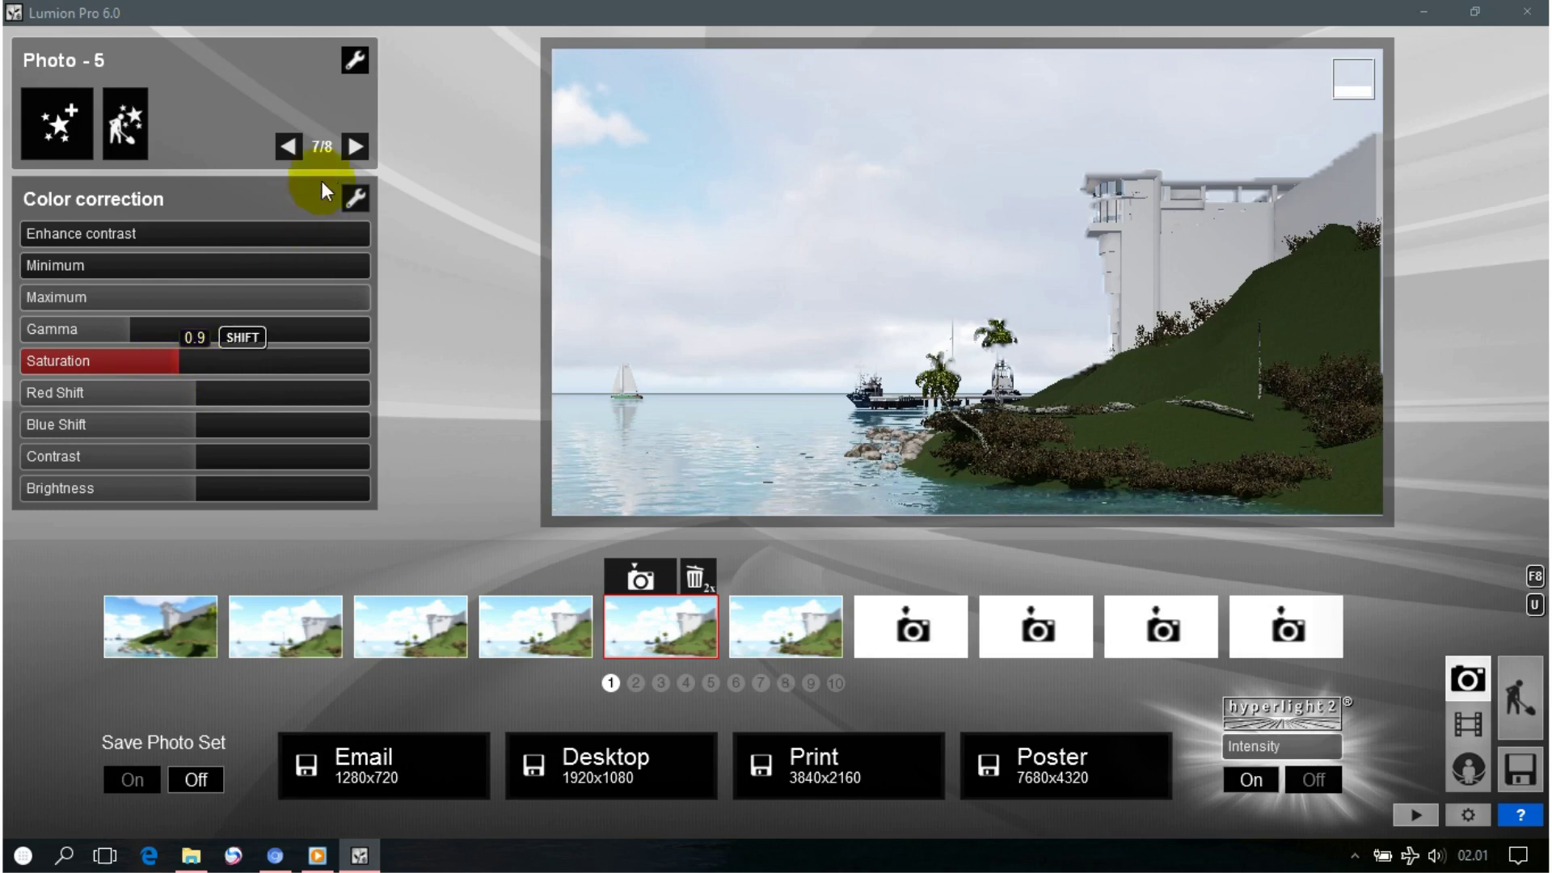
left_click(358, 145)
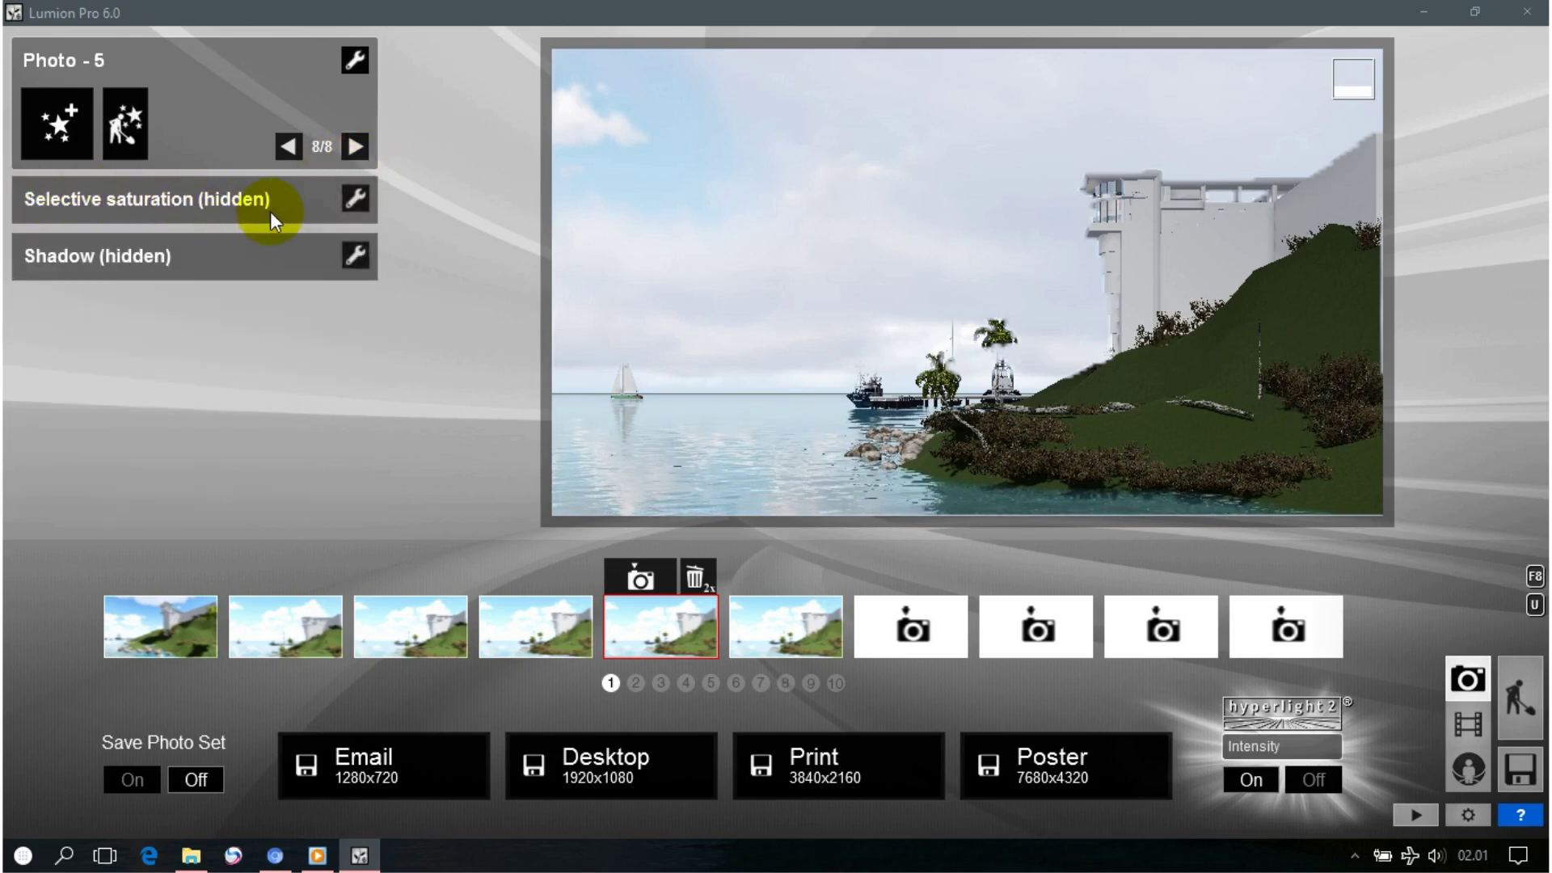
Unhide Selective saturation and set its colour selection to 0.6.
left_click(359, 201)
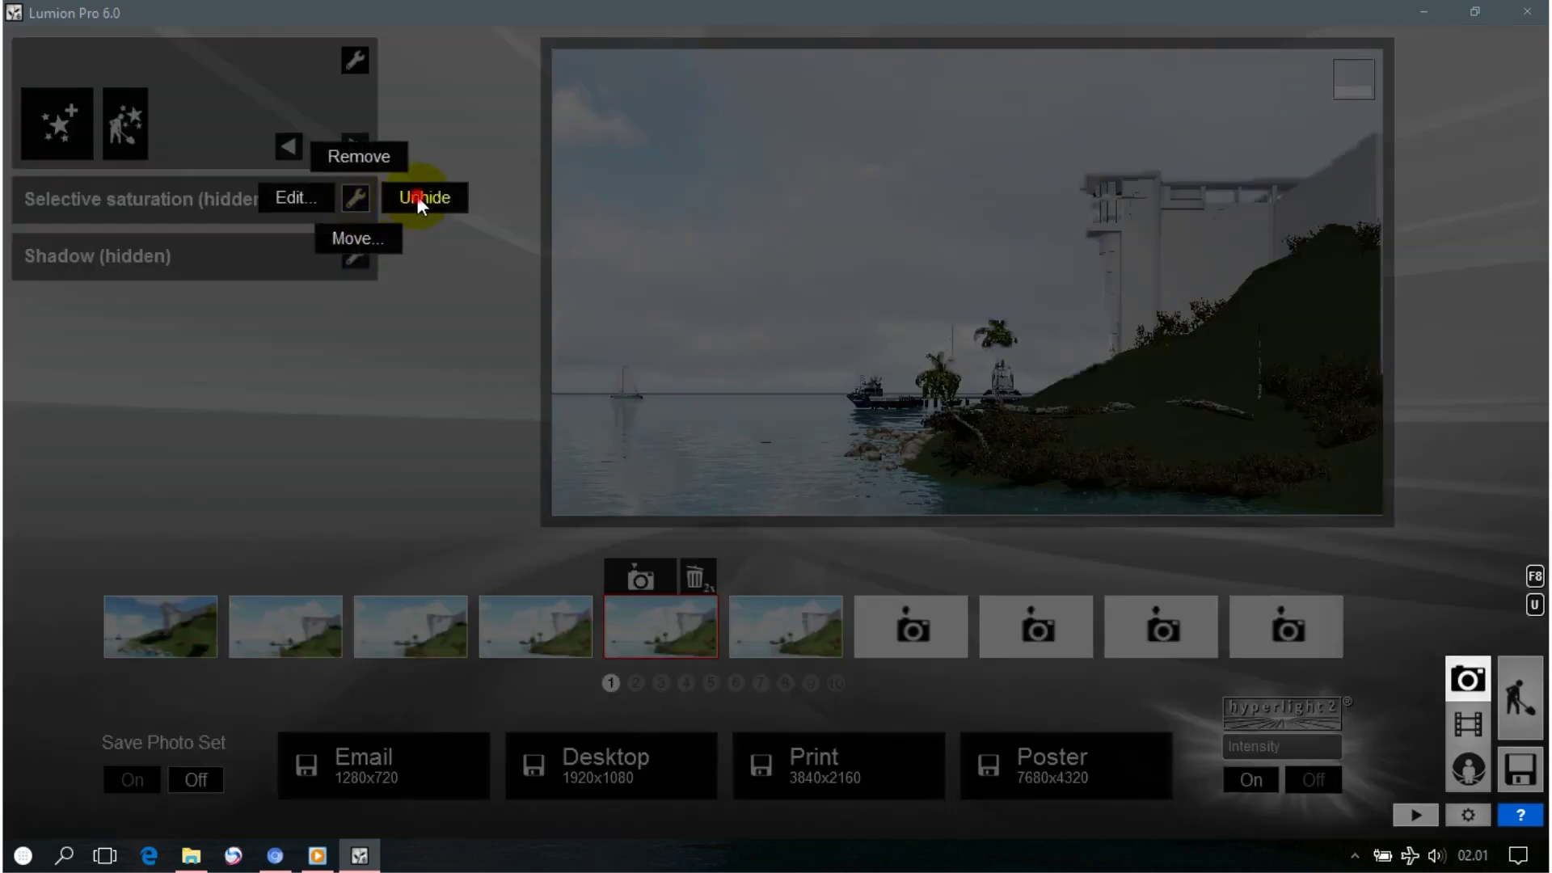
left_click(419, 201)
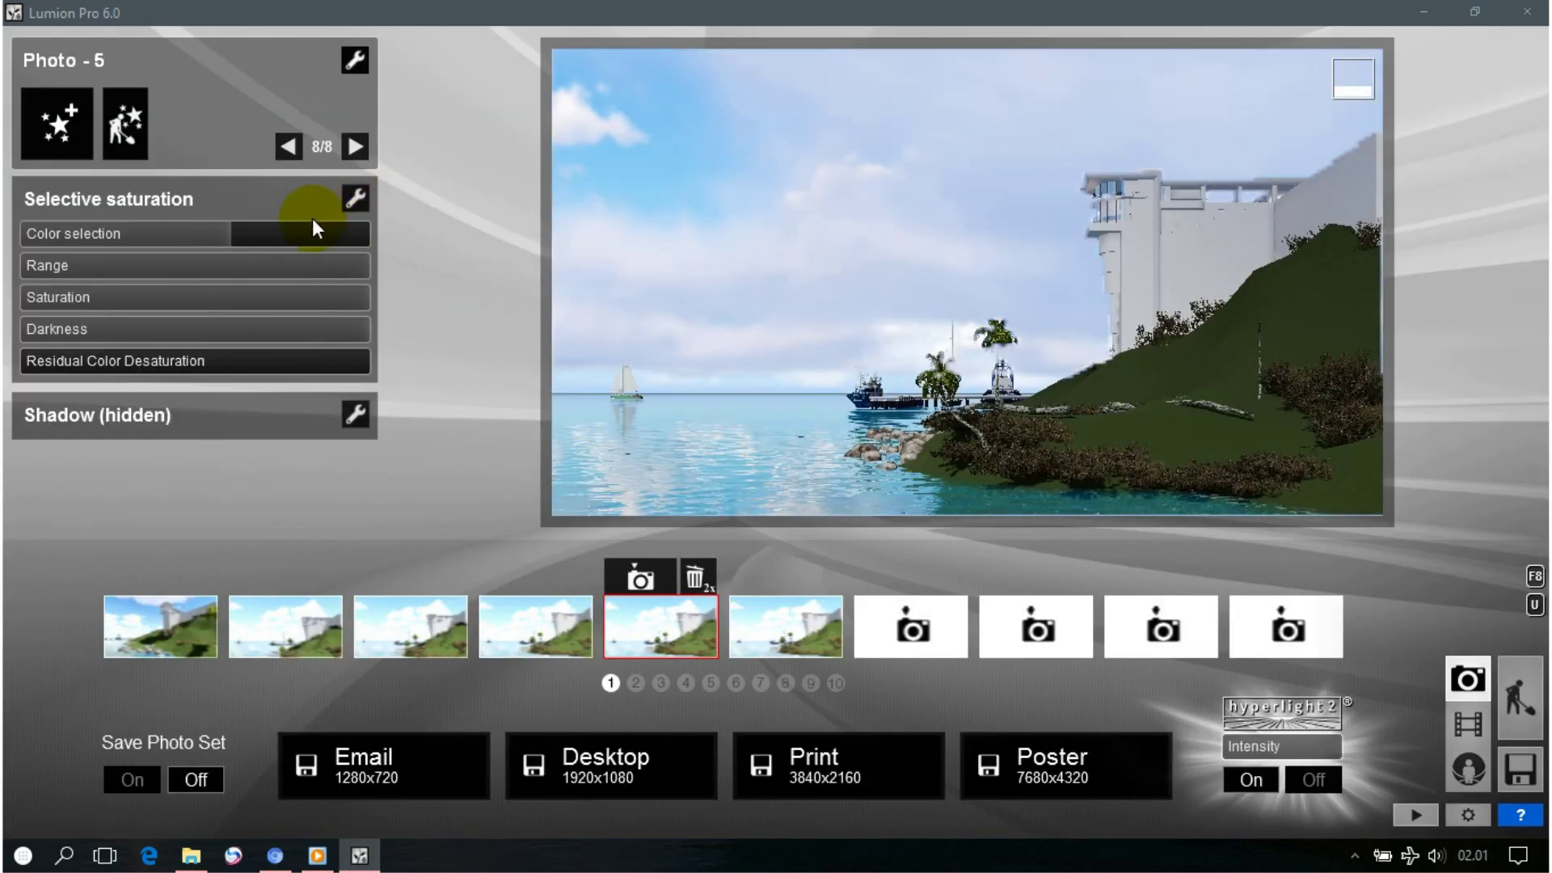
left_click_drag(244, 233, 240, 234)
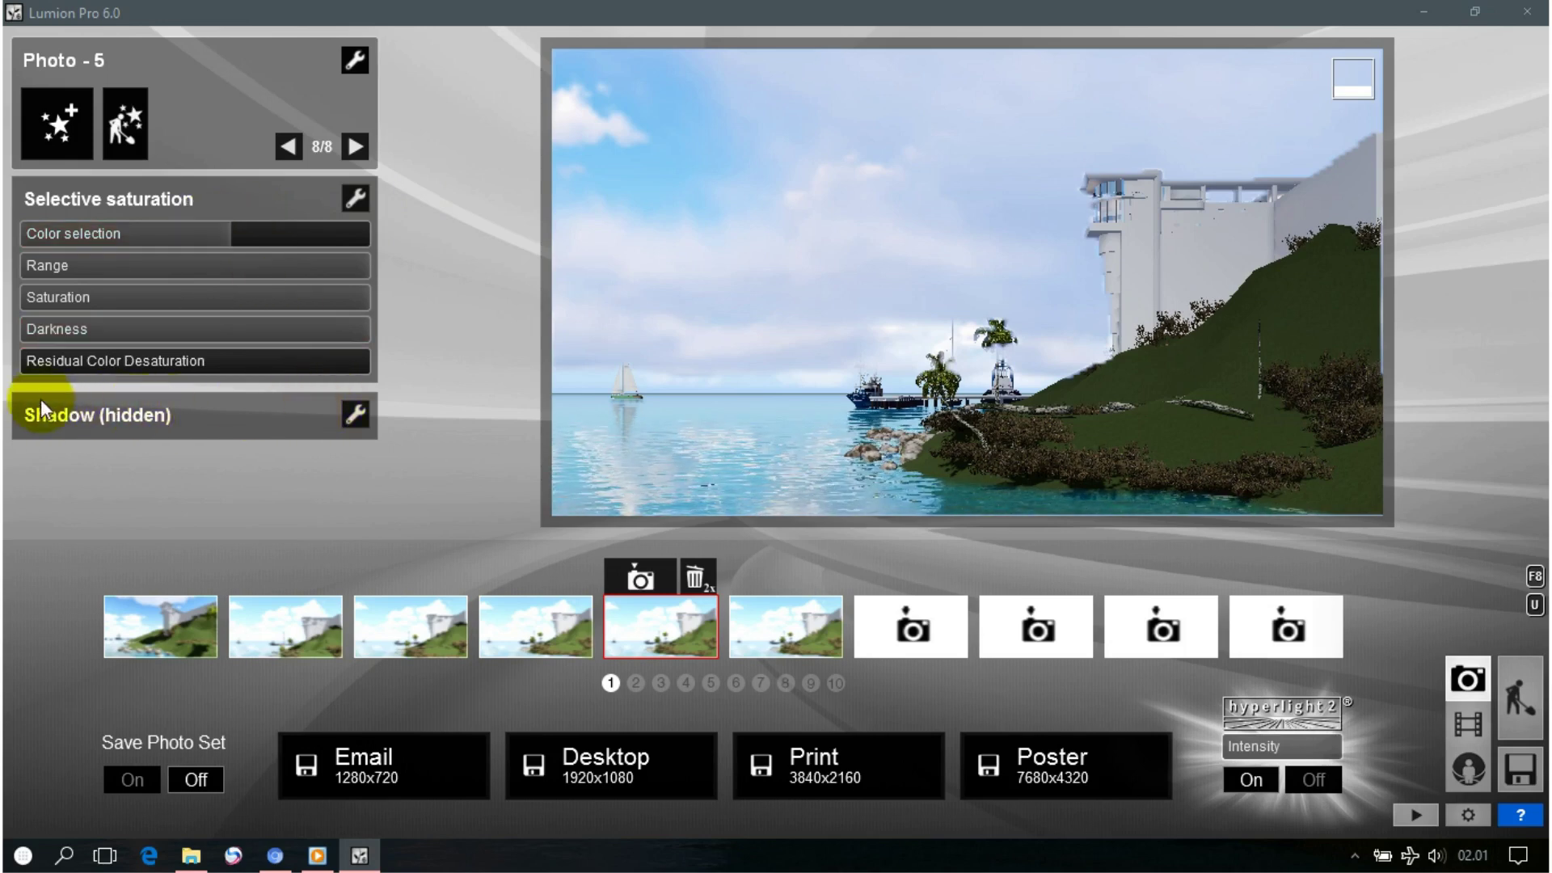
Unhide the Shadow effect, leaving the indoor/outdoor setting at zero.
left_click(352, 414)
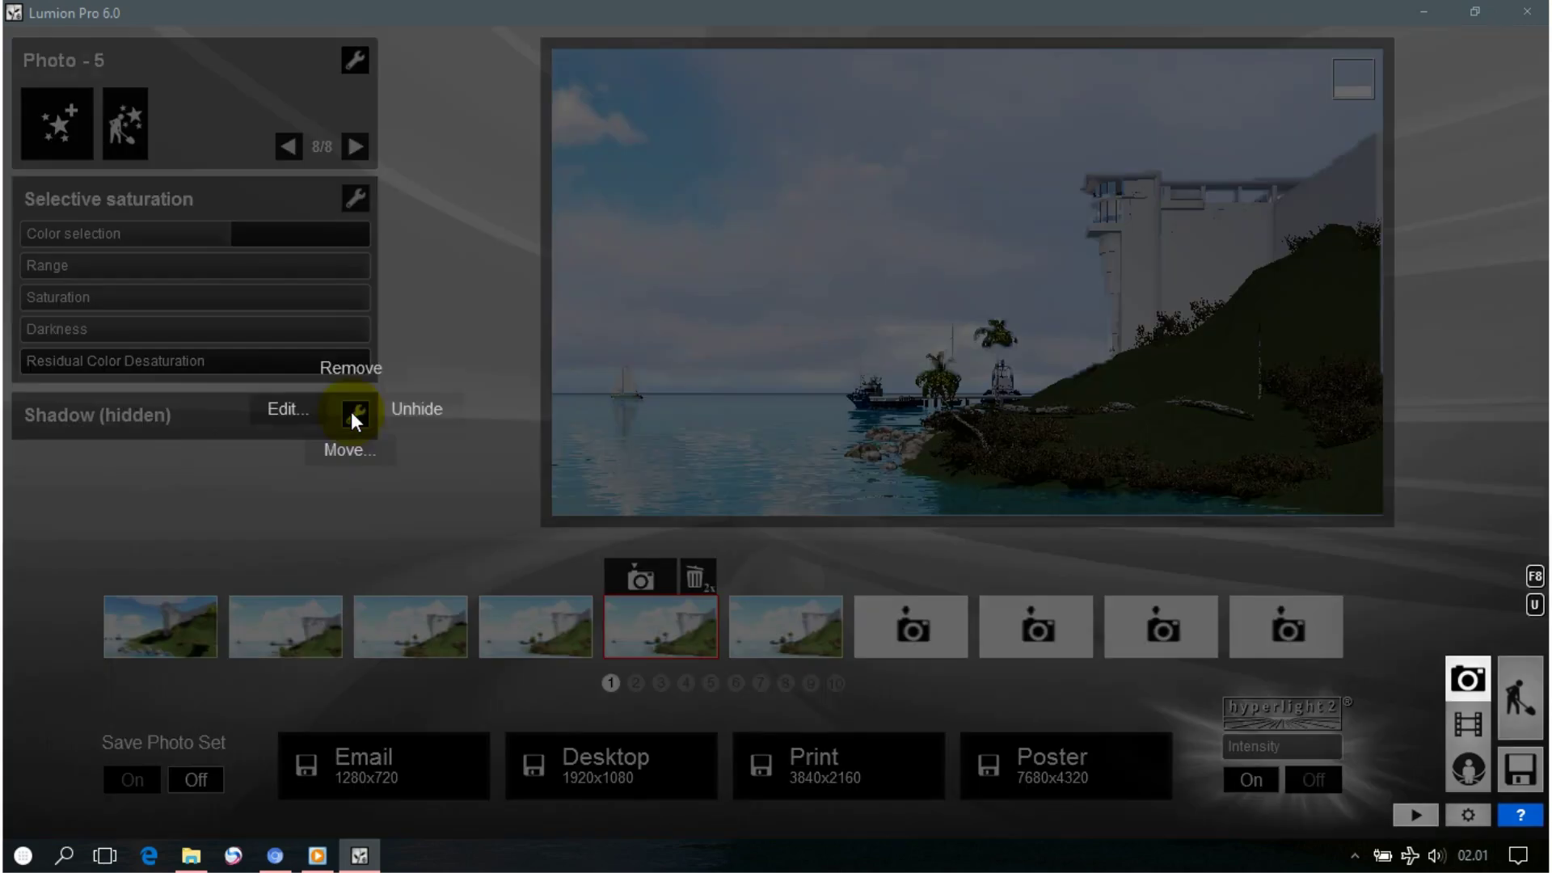
left_click(424, 409)
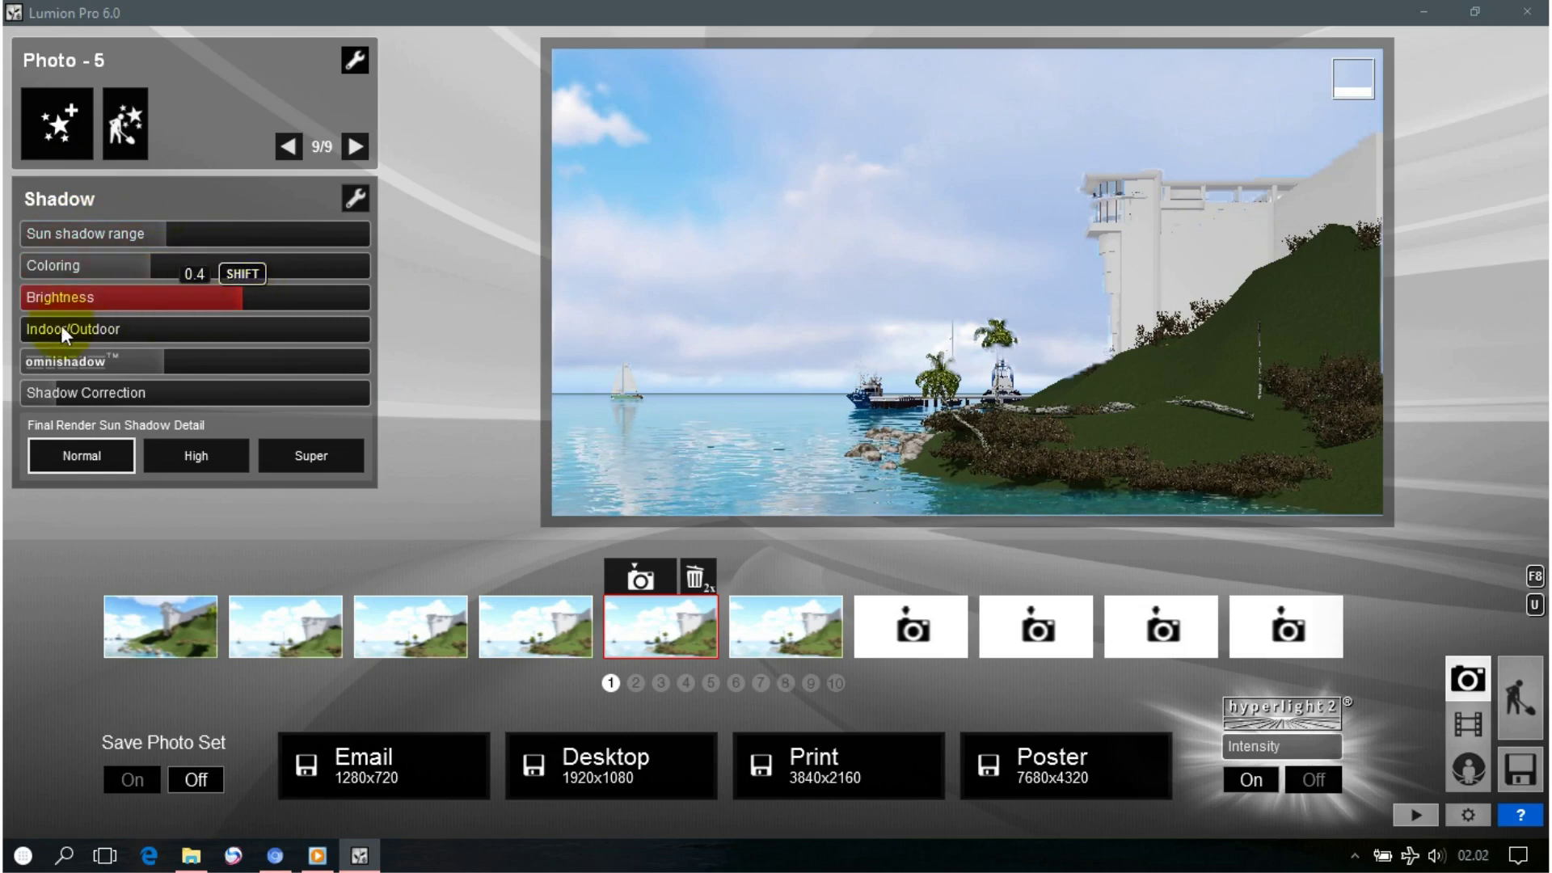
left_click_drag(69, 330, 527, 344)
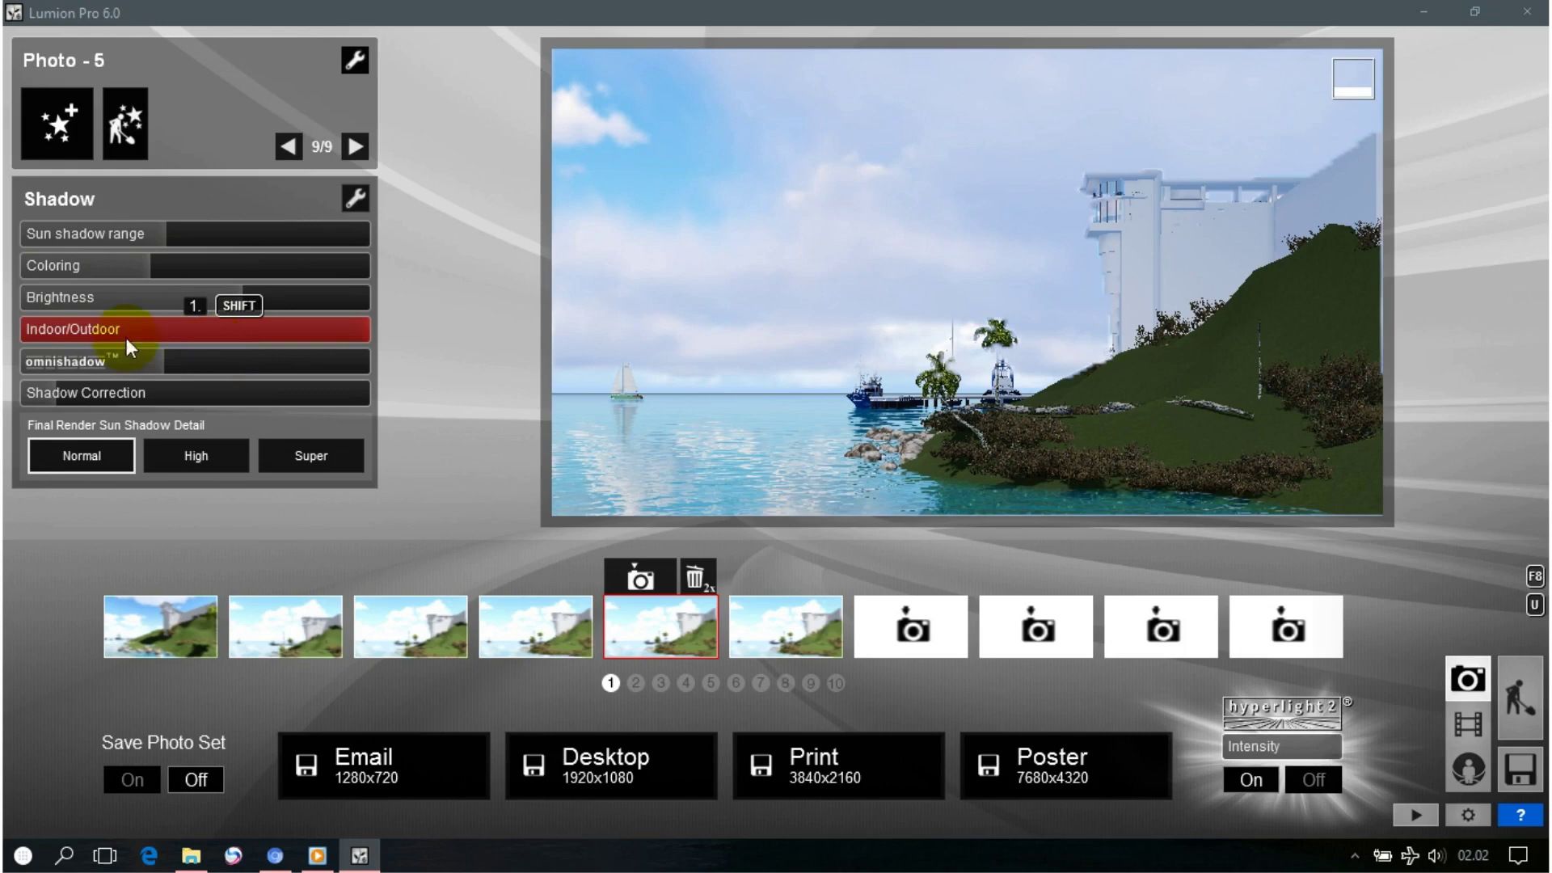
left_click_drag(160, 343, 16, 330)
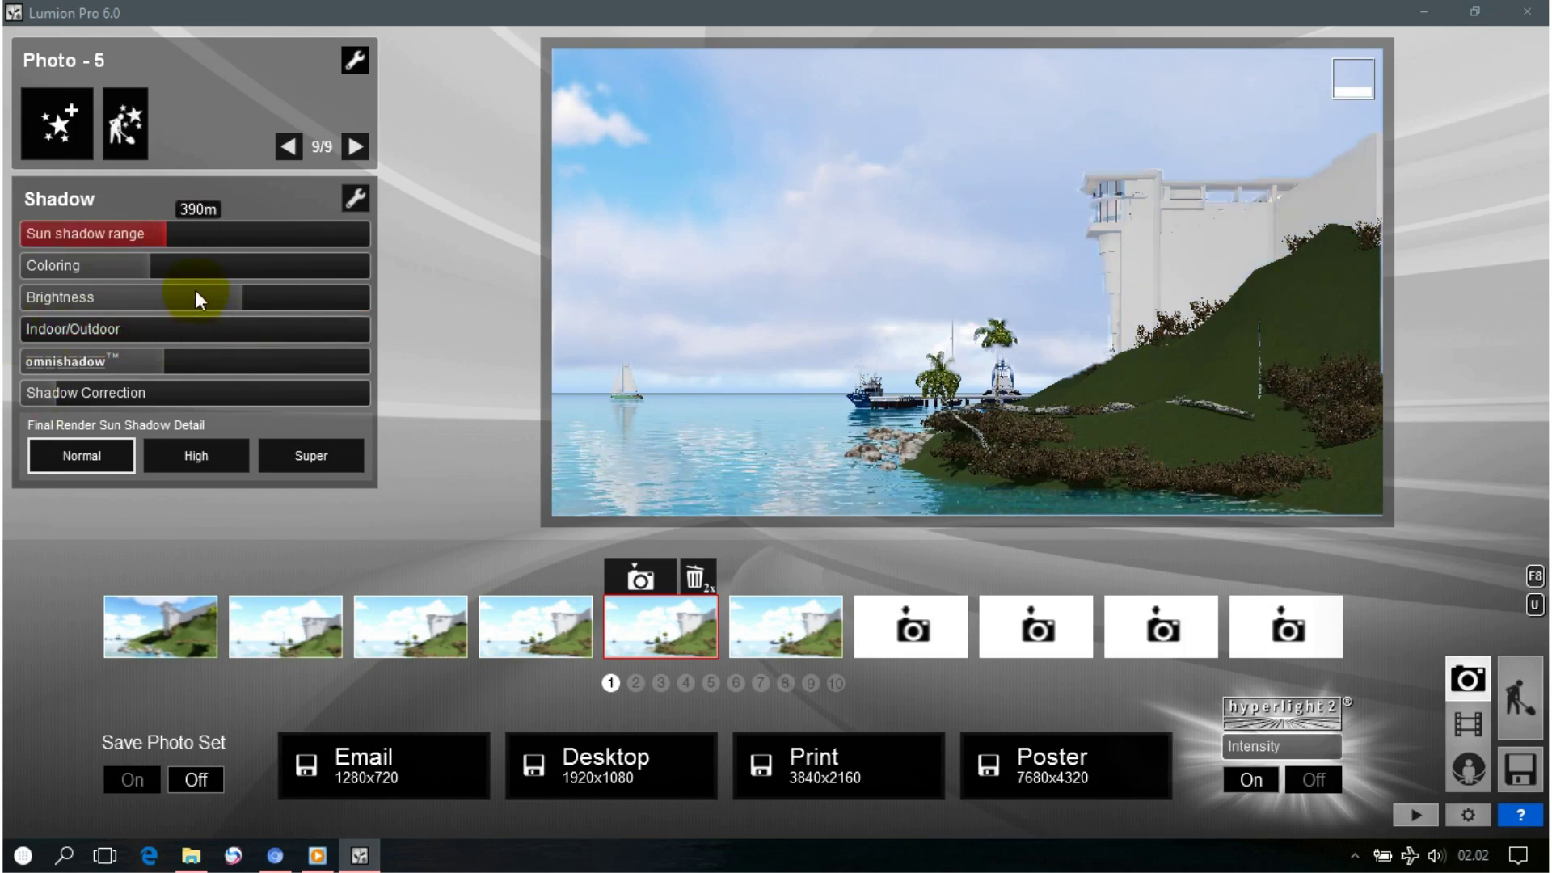
Switch on Hyperlight and raise its intensity to 30.
left_click_drag(1305, 748, 1267, 749)
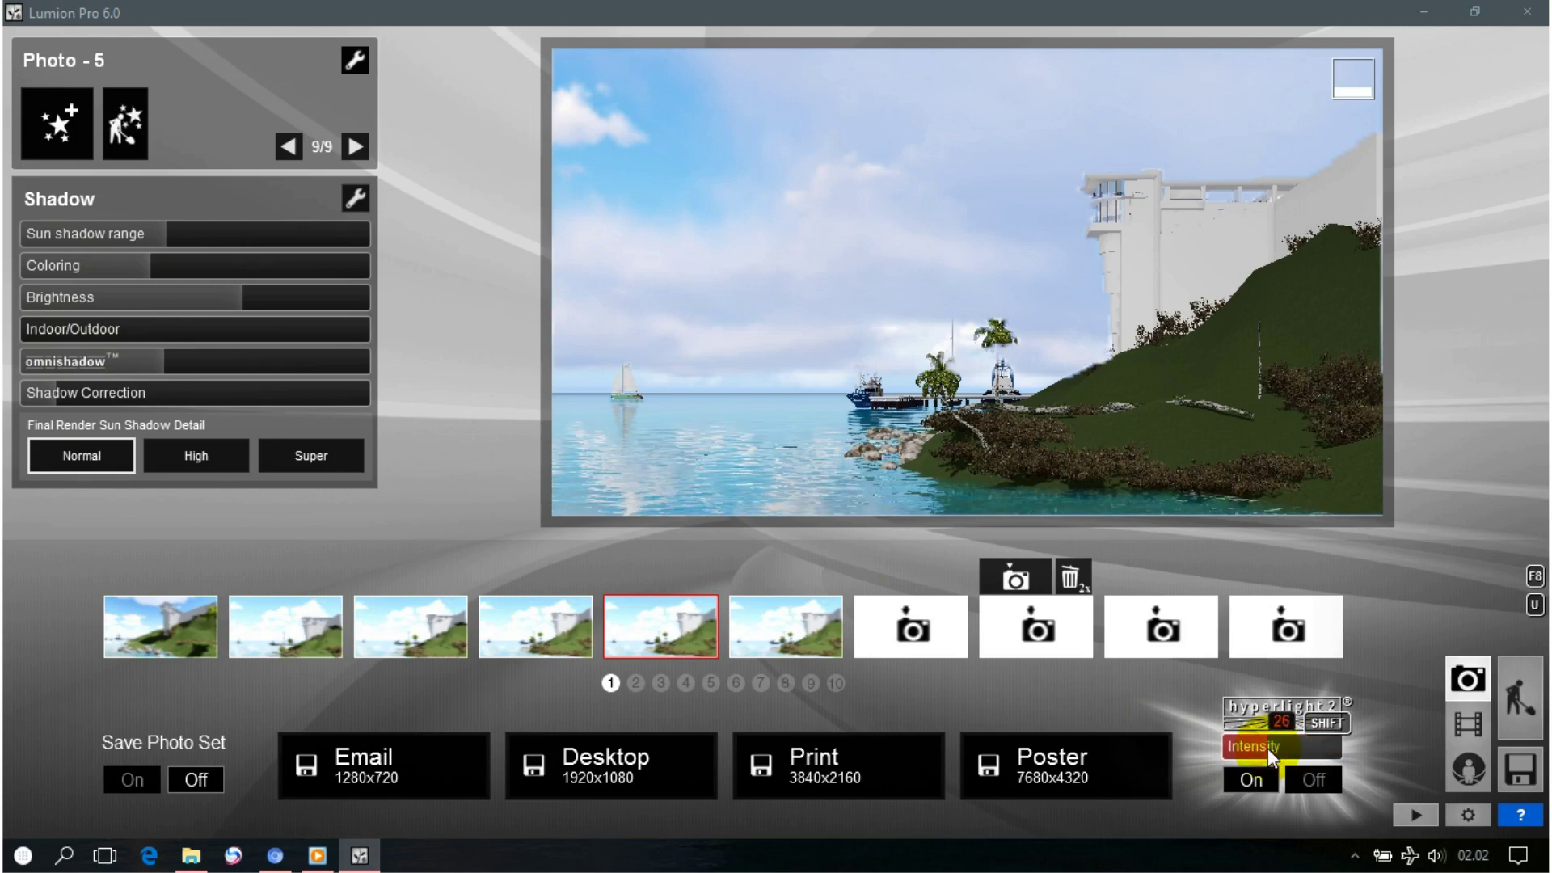
scroll(1268, 748, "down", 5)
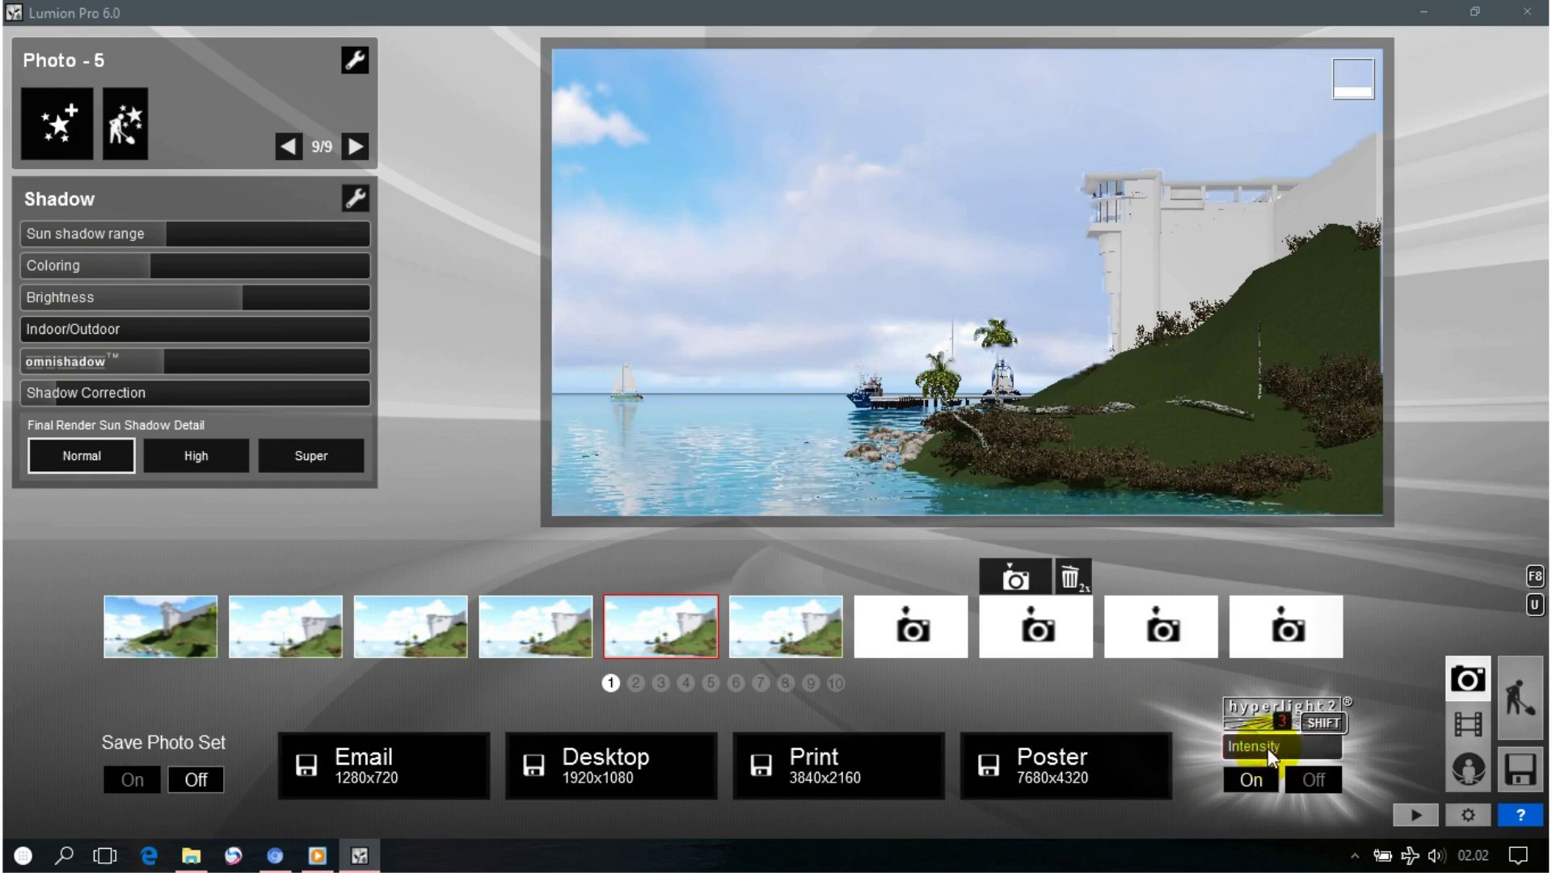
scroll(1267, 748, "up", 6)
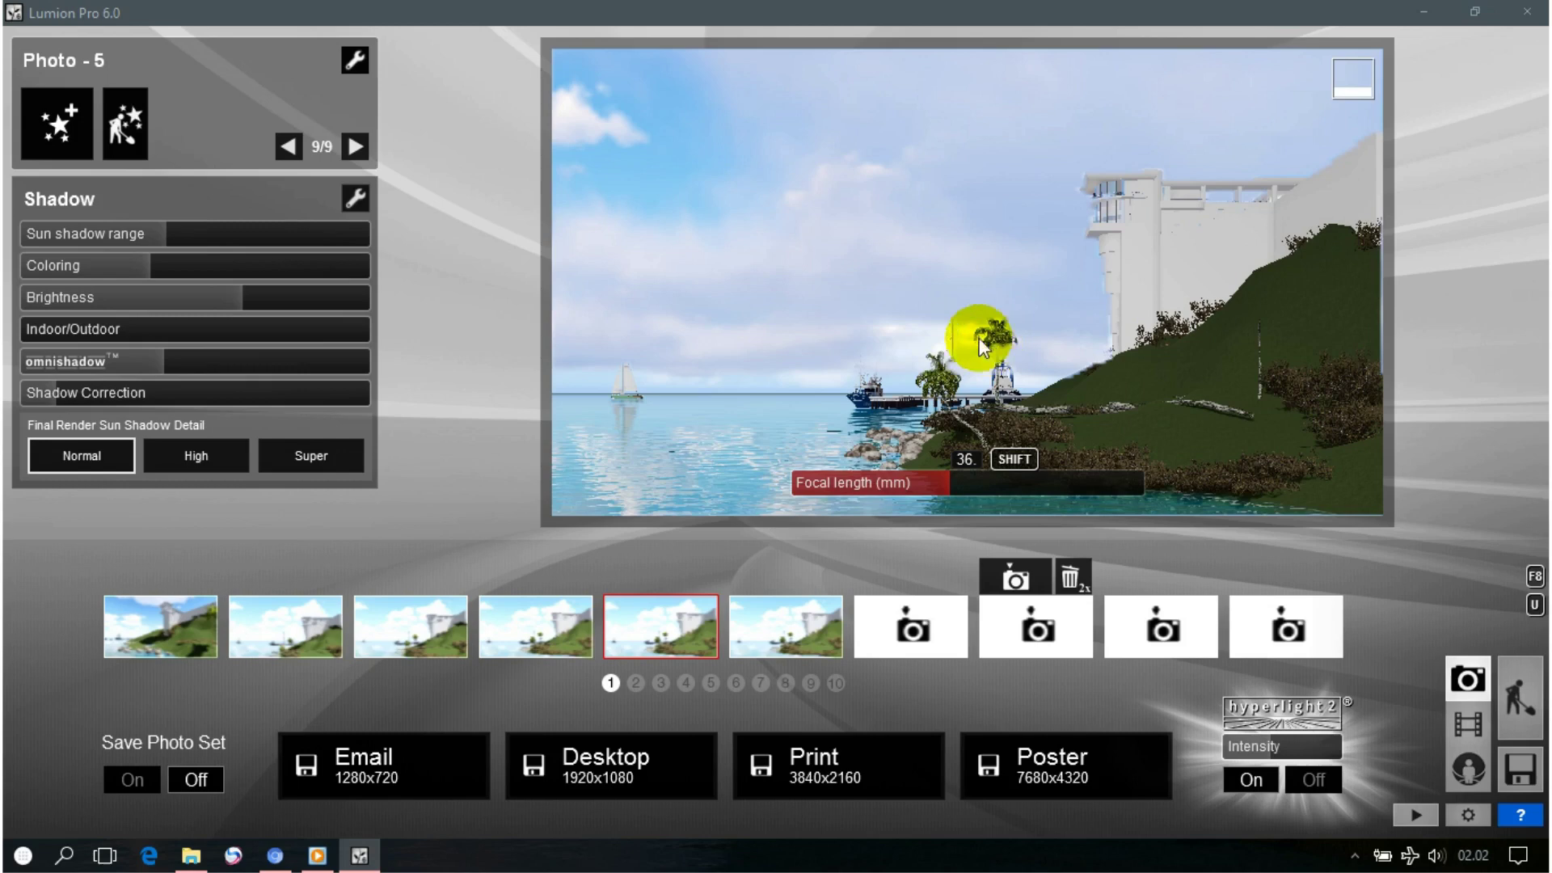
Render the photo at 1920x1080, save it as JPG '2', and open its folder.
left_click(648, 770)
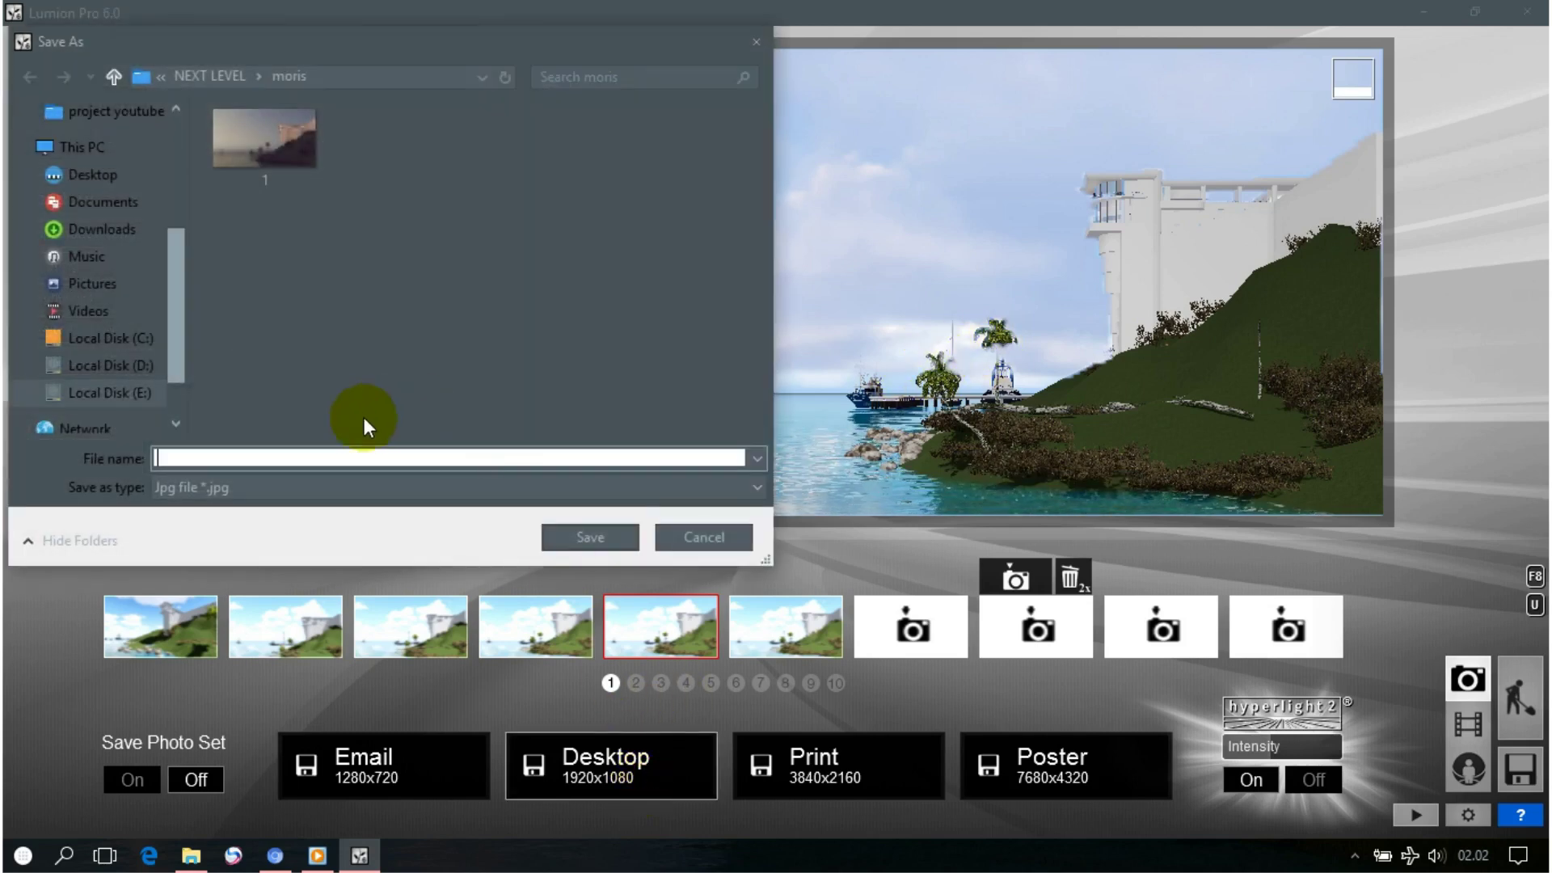
type("2")
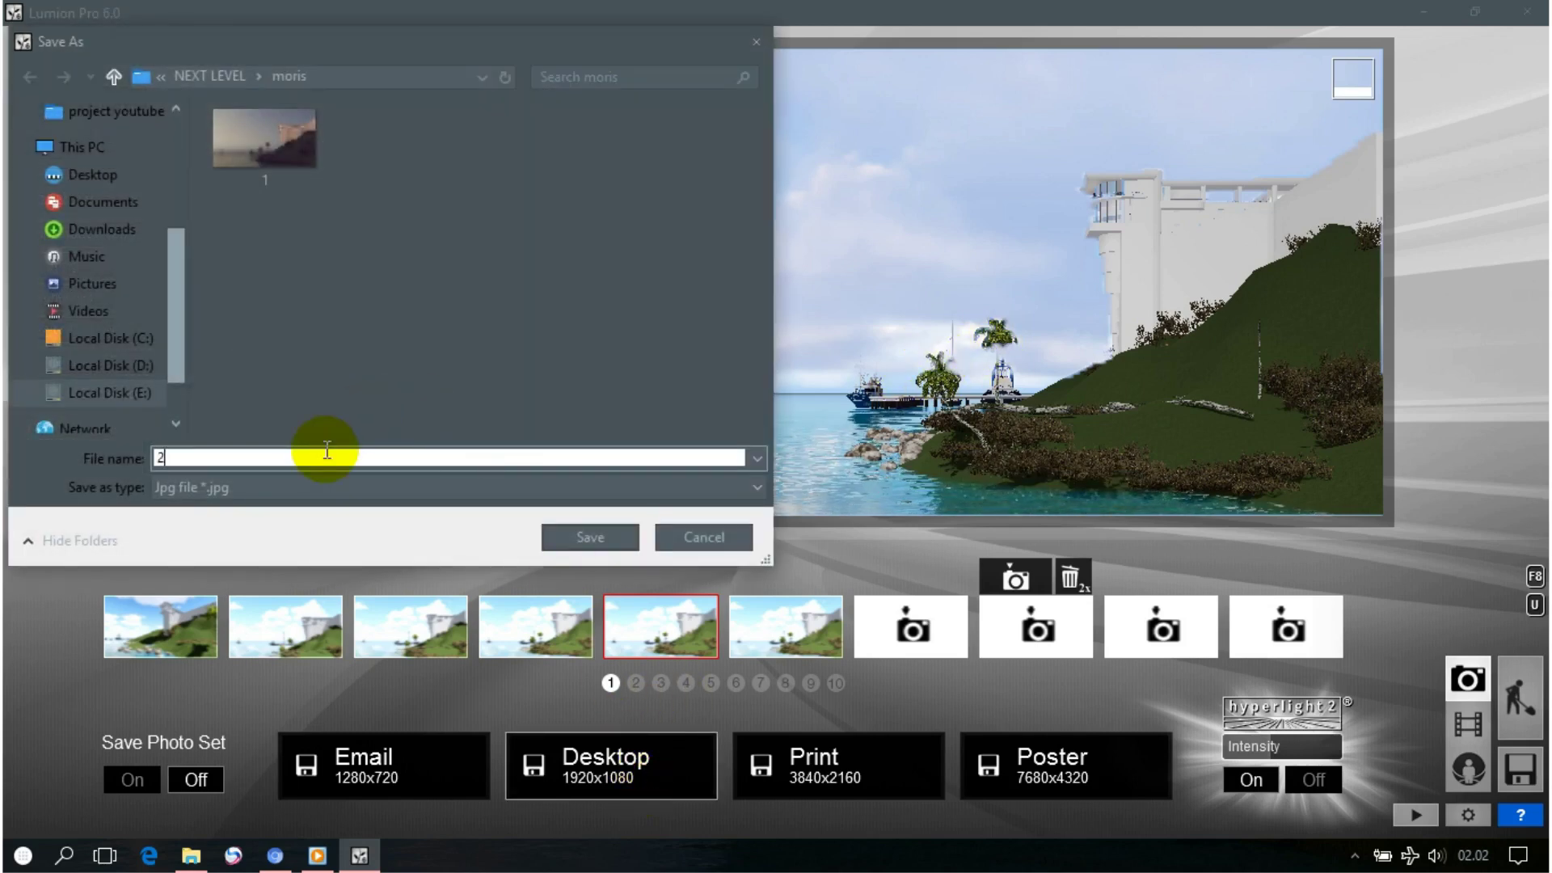
left_click(566, 539)
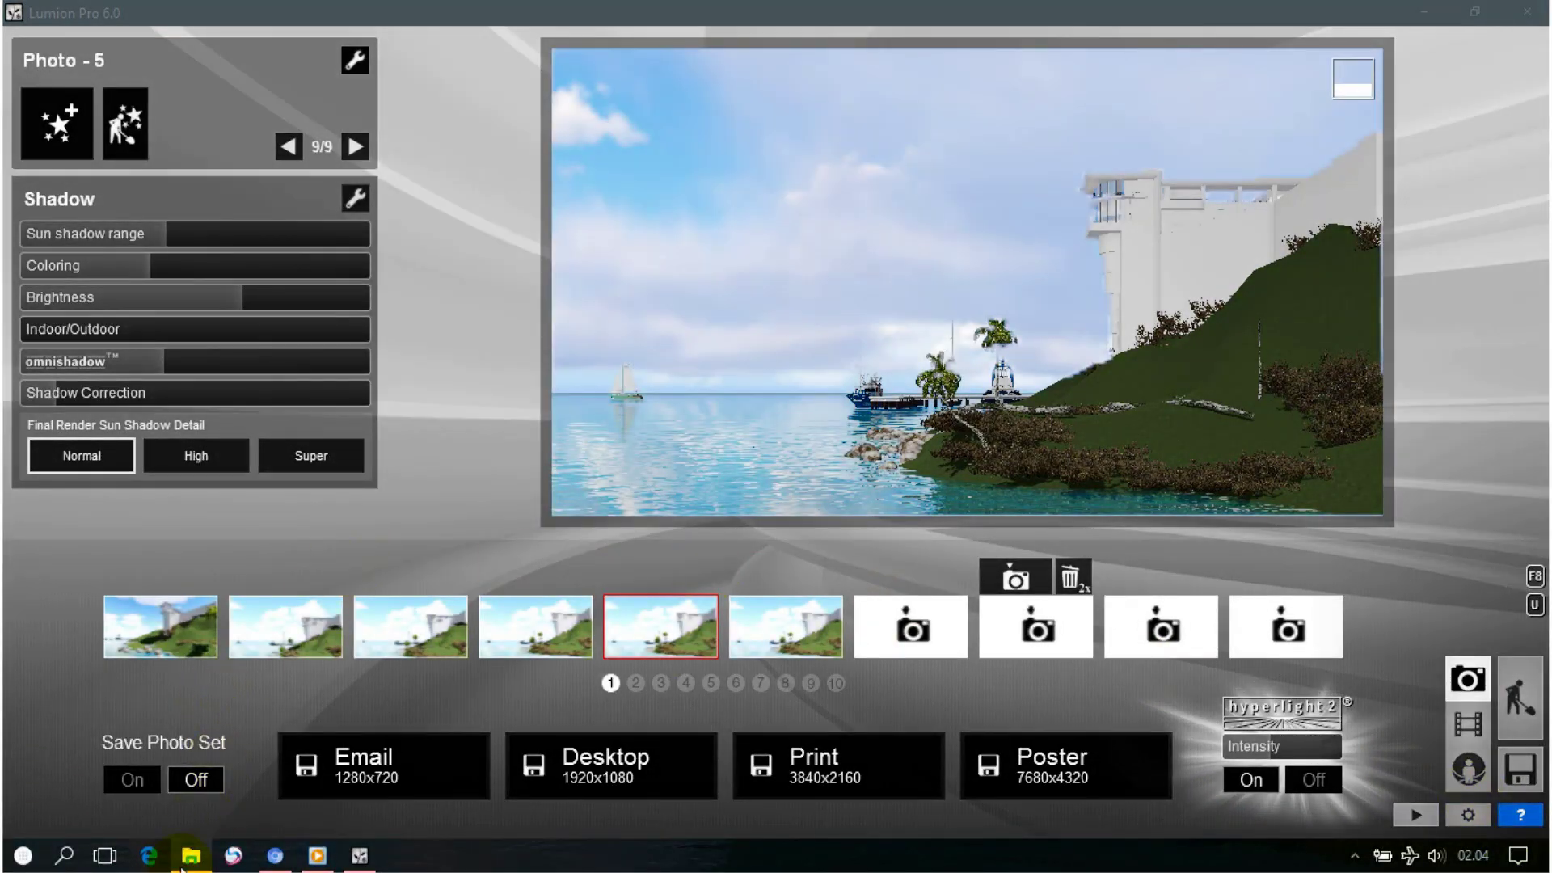
left_click(186, 857)
double_click(501, 238)
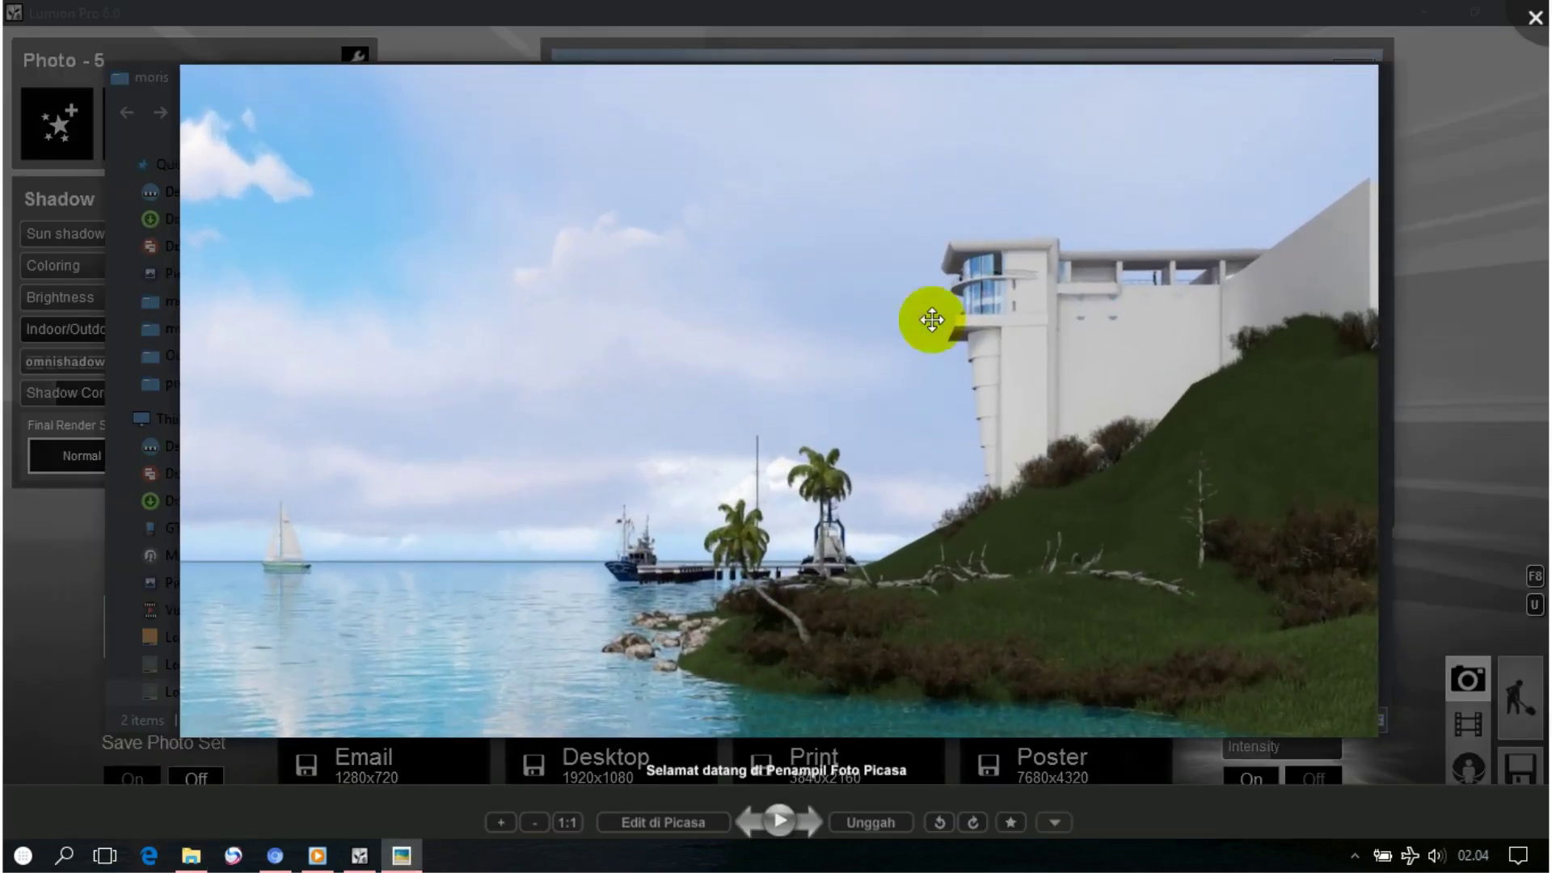
scroll(833, 671, "up", 1)
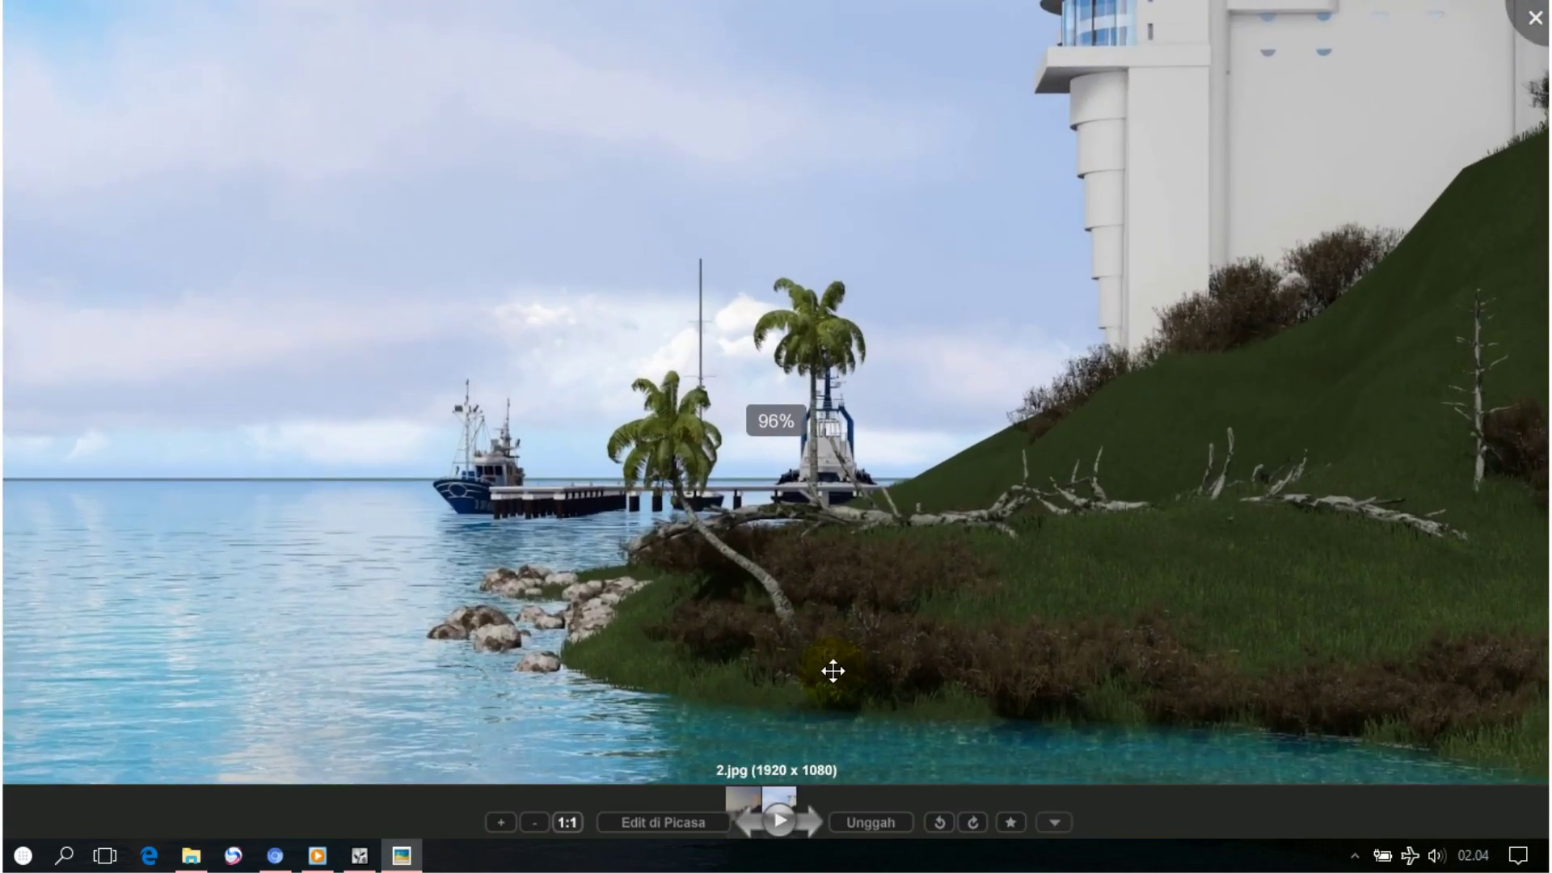
scroll(832, 671, "up", 2)
scroll(877, 541, "up", 2)
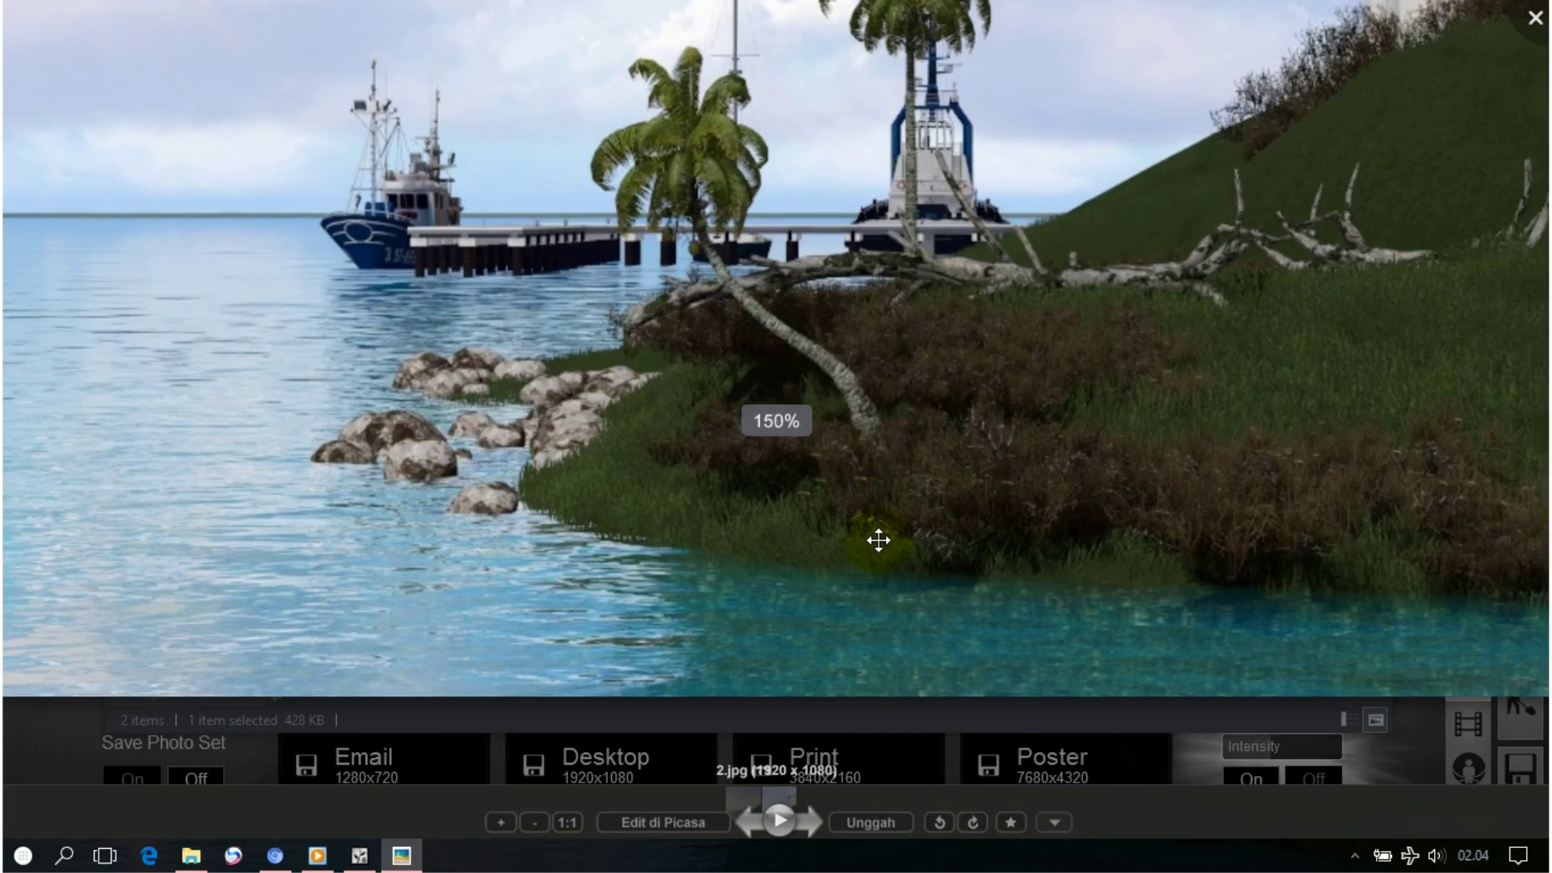
scroll(876, 538, "down", 3)
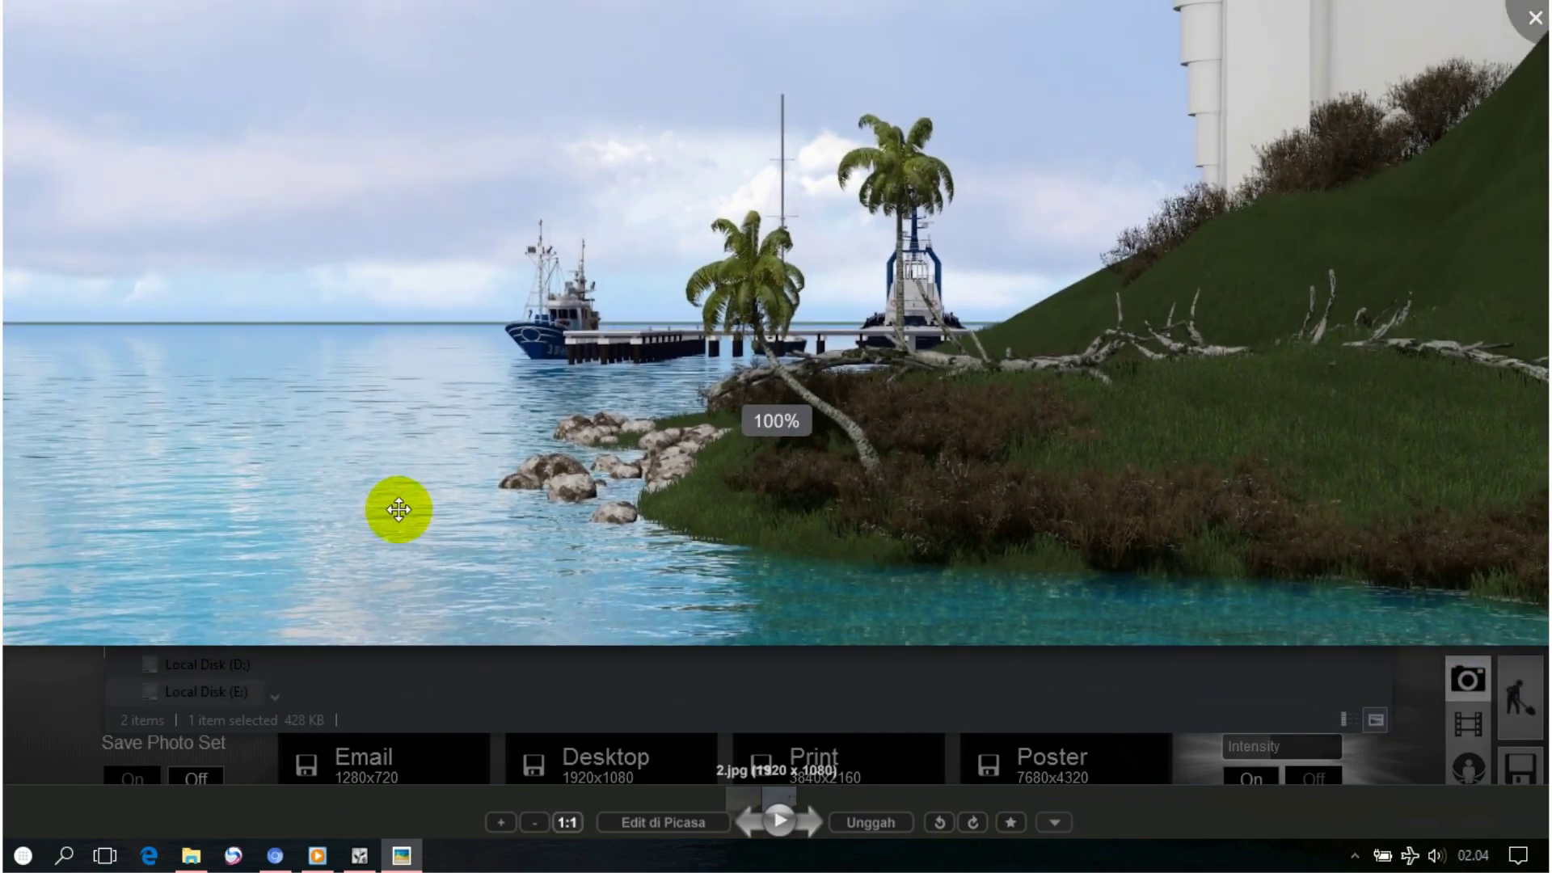
scroll(717, 561, "down", 2)
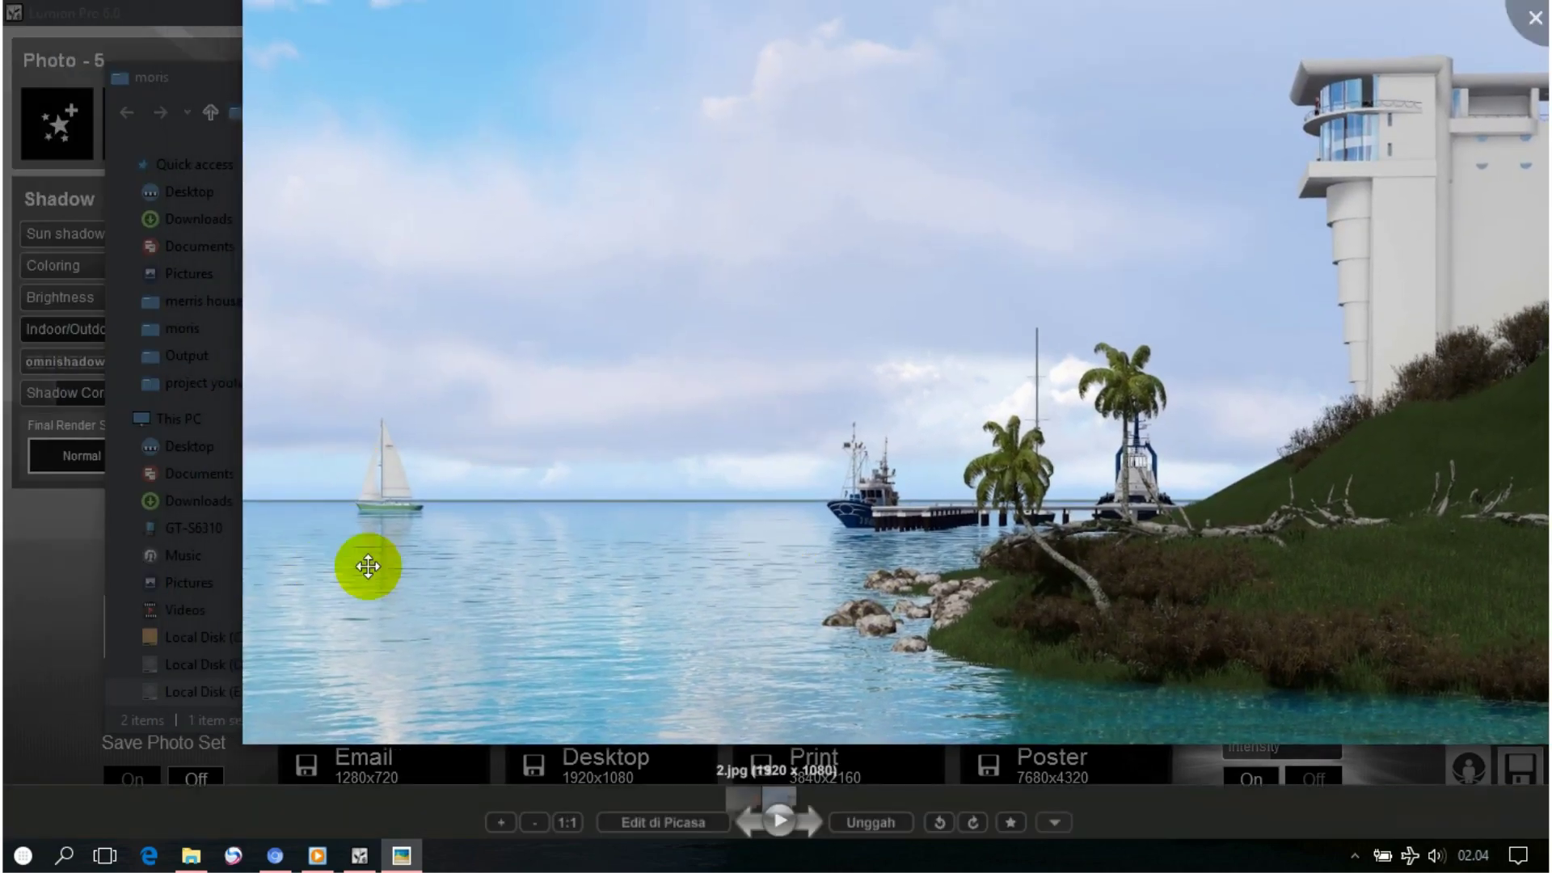
left_click_drag(766, 346, 693, 641)
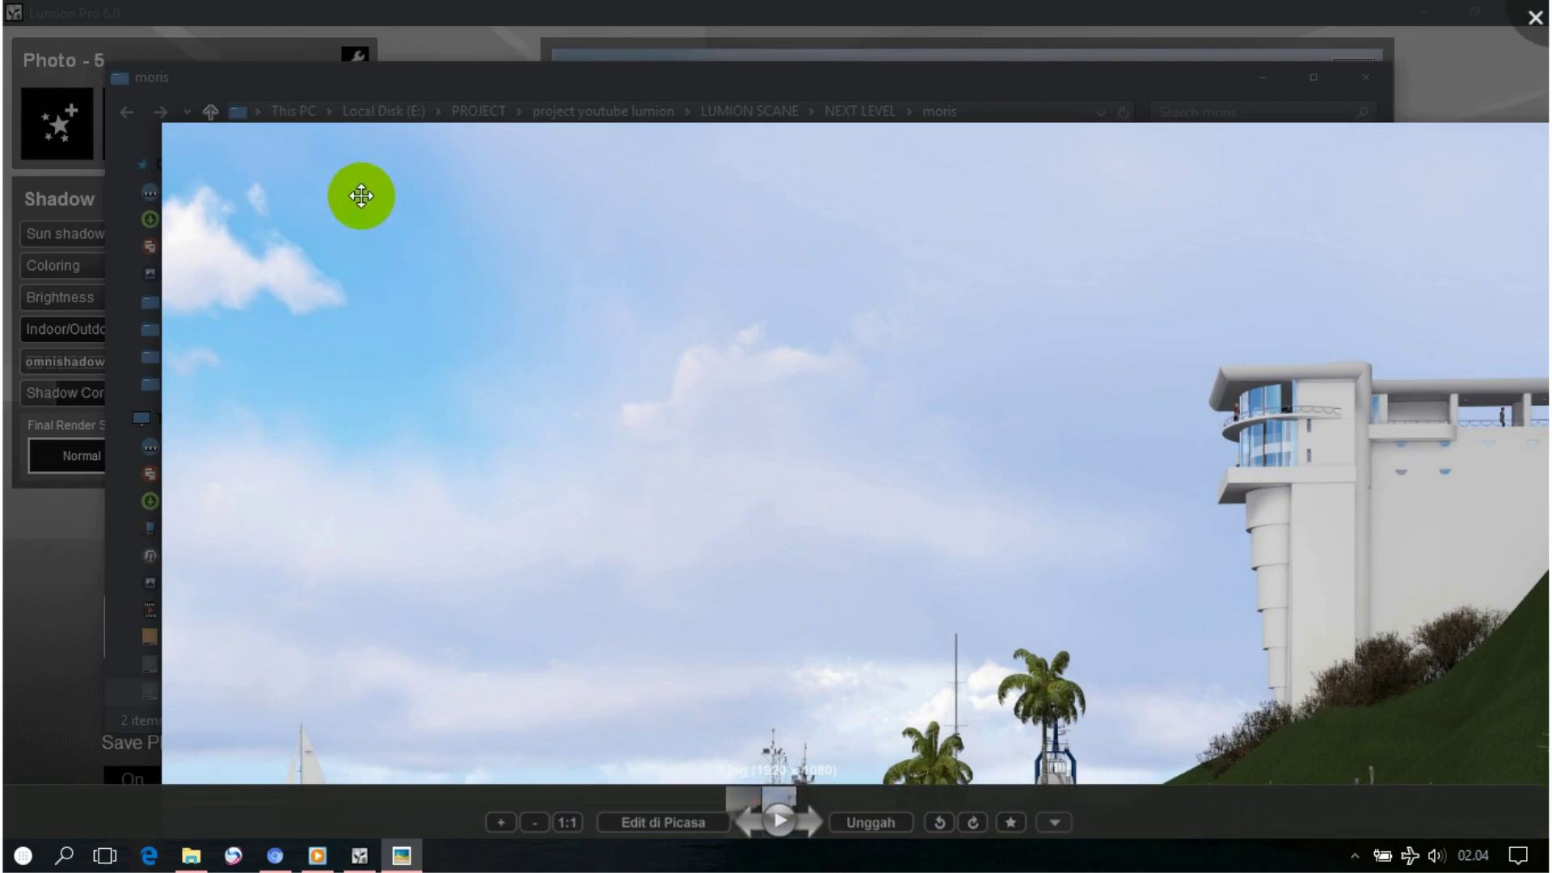
left_click_drag(860, 420, 374, 284)
scroll(433, 301, "down", 2)
left_click_drag(493, 319, 671, 337)
scroll(671, 338, "down", 1)
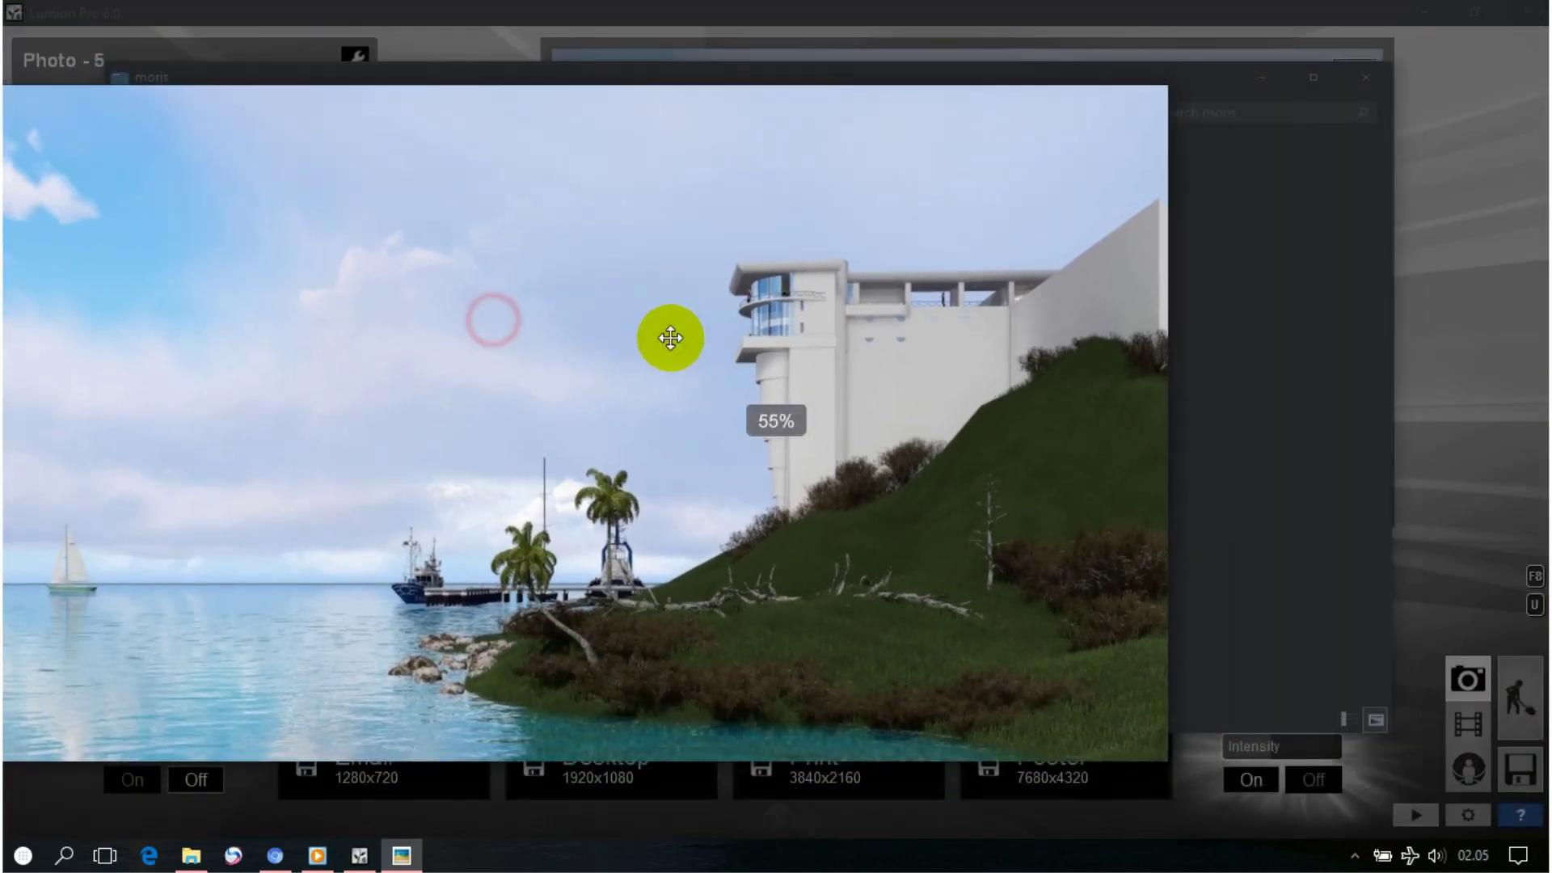
scroll(901, 270, "up", 2)
scroll(901, 278, "up", 2)
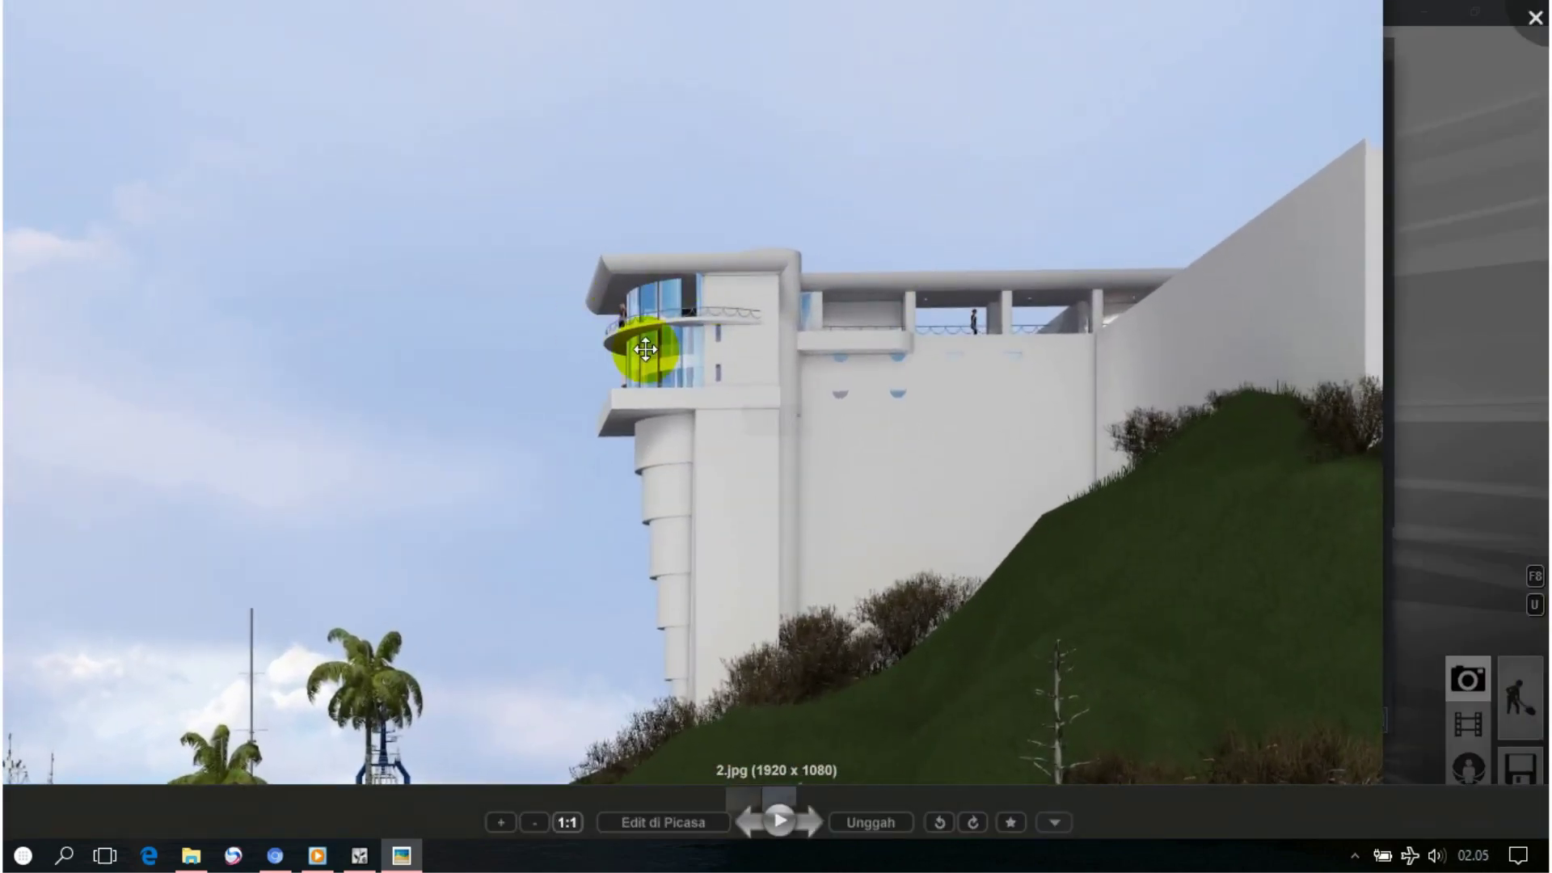
scroll(607, 364, "down", 2)
left_click_drag(602, 523, 776, 437)
scroll(776, 437, "down", 1)
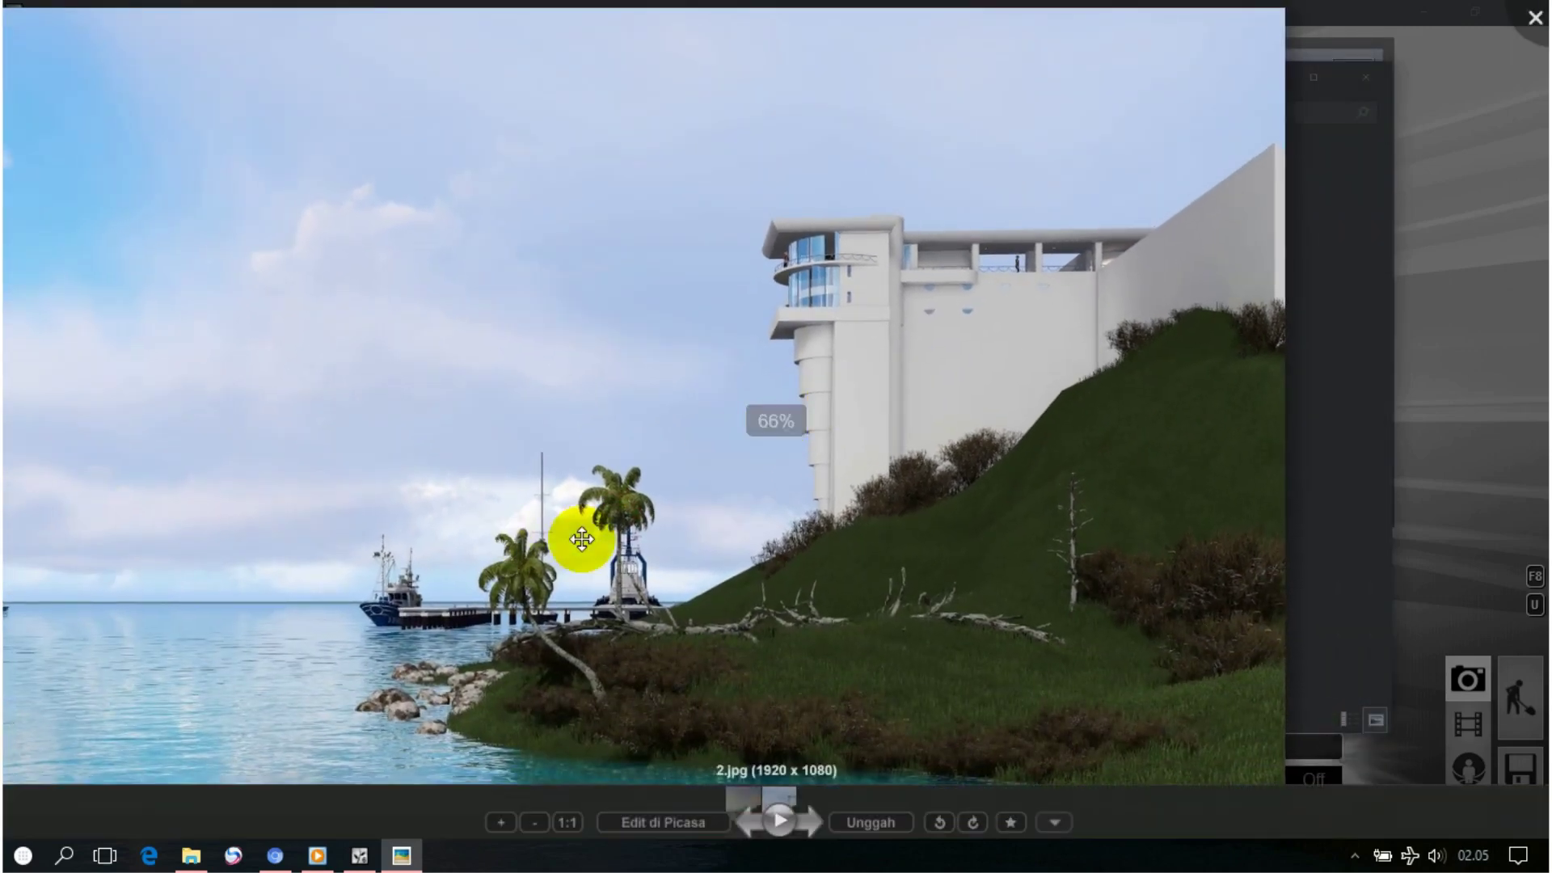
scroll(610, 412, "down", 2)
left_click_drag(610, 413, 694, 406)
scroll(695, 402, "up", 2)
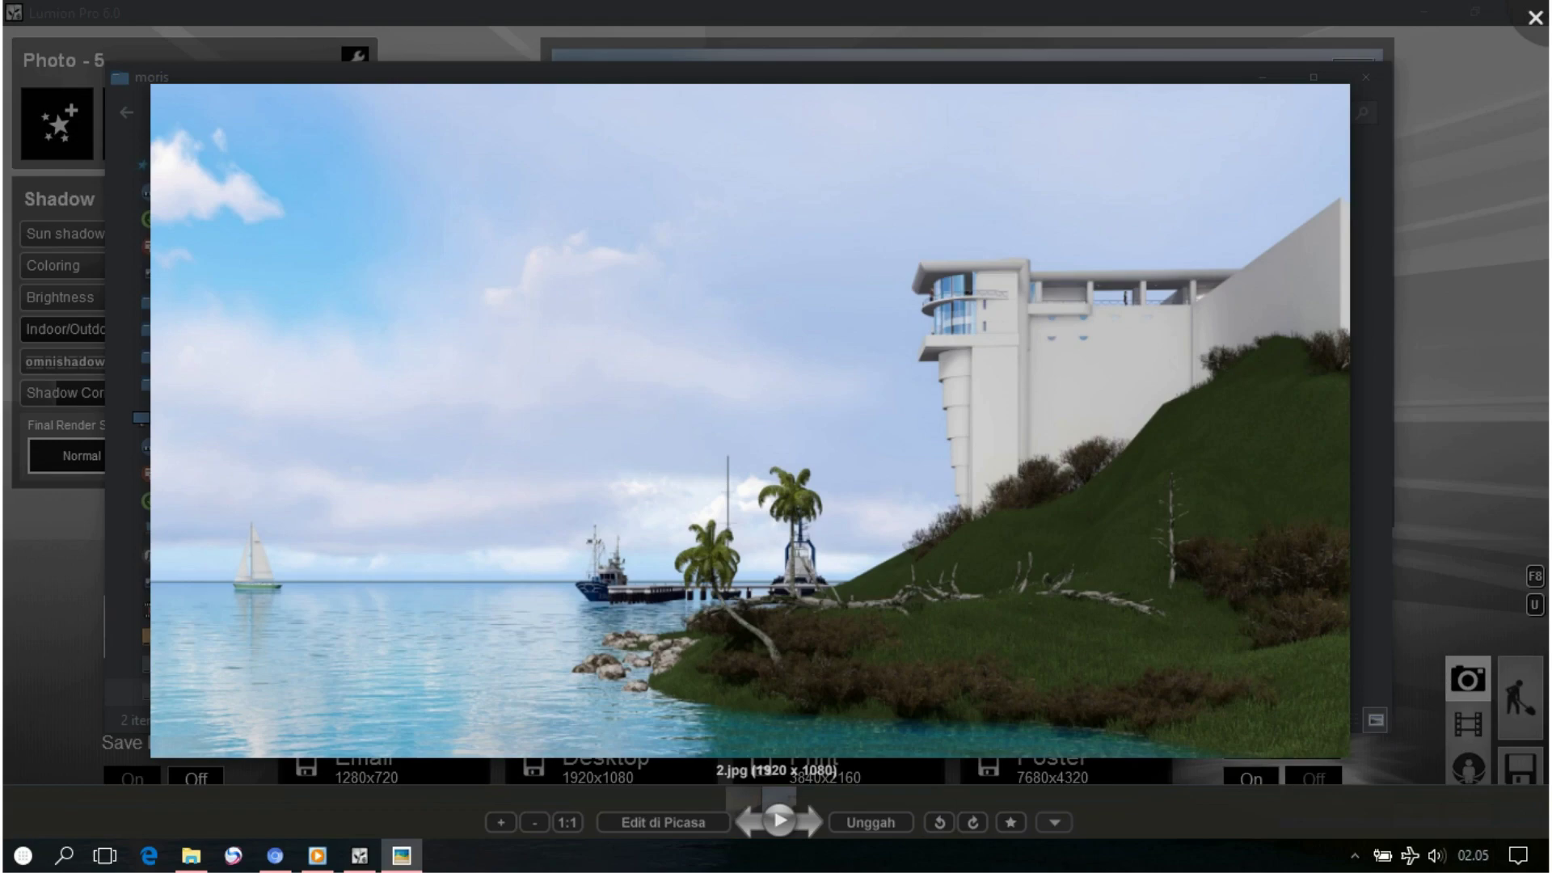
scroll(776, 436, "down", 2)
left_click(1269, 71)
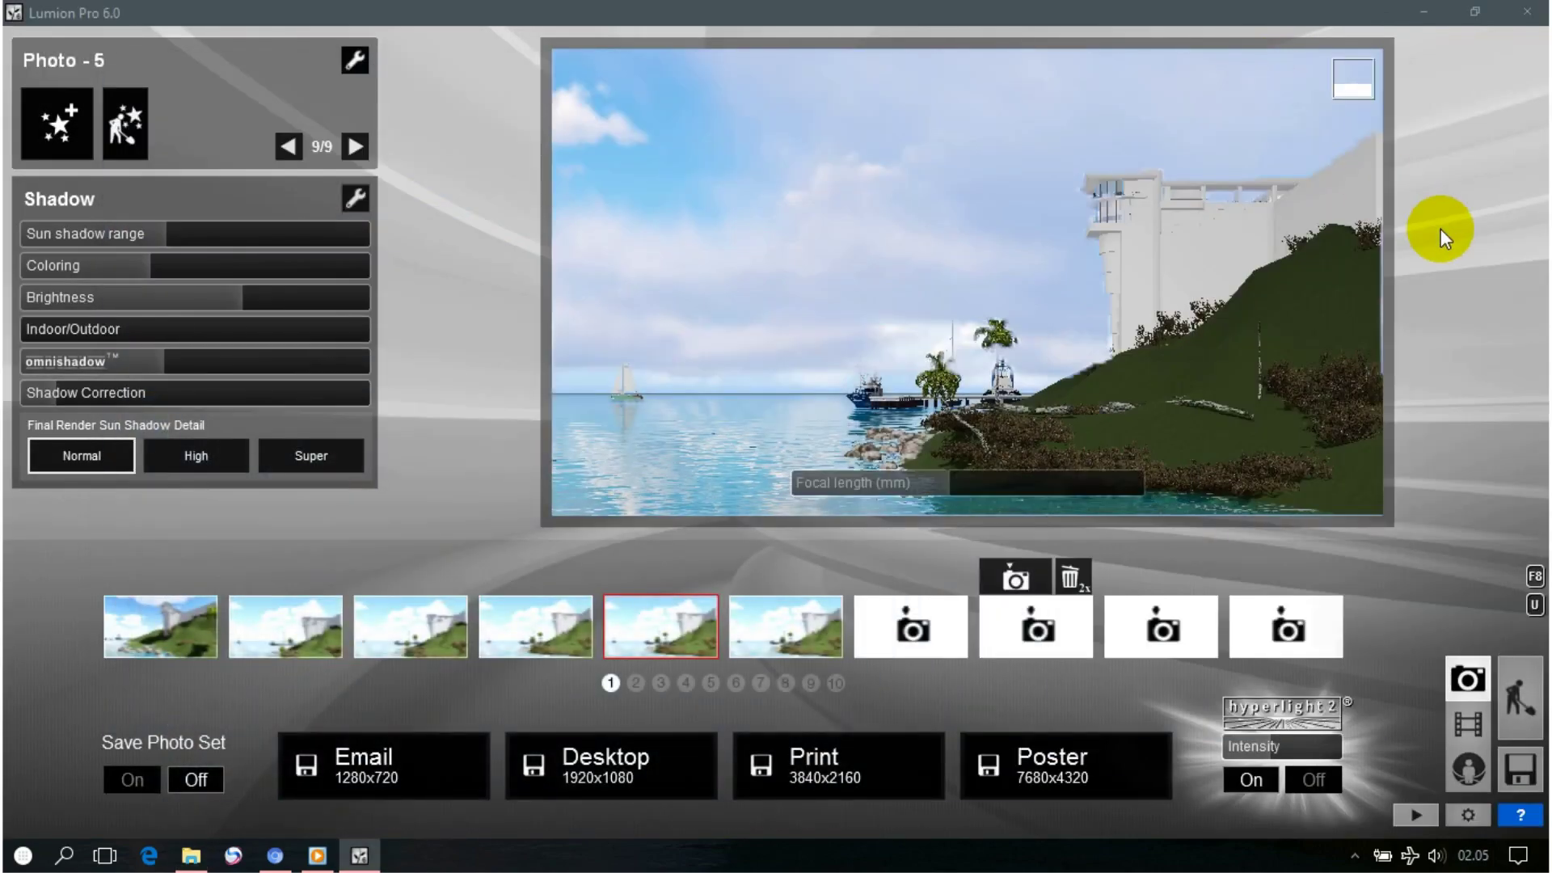